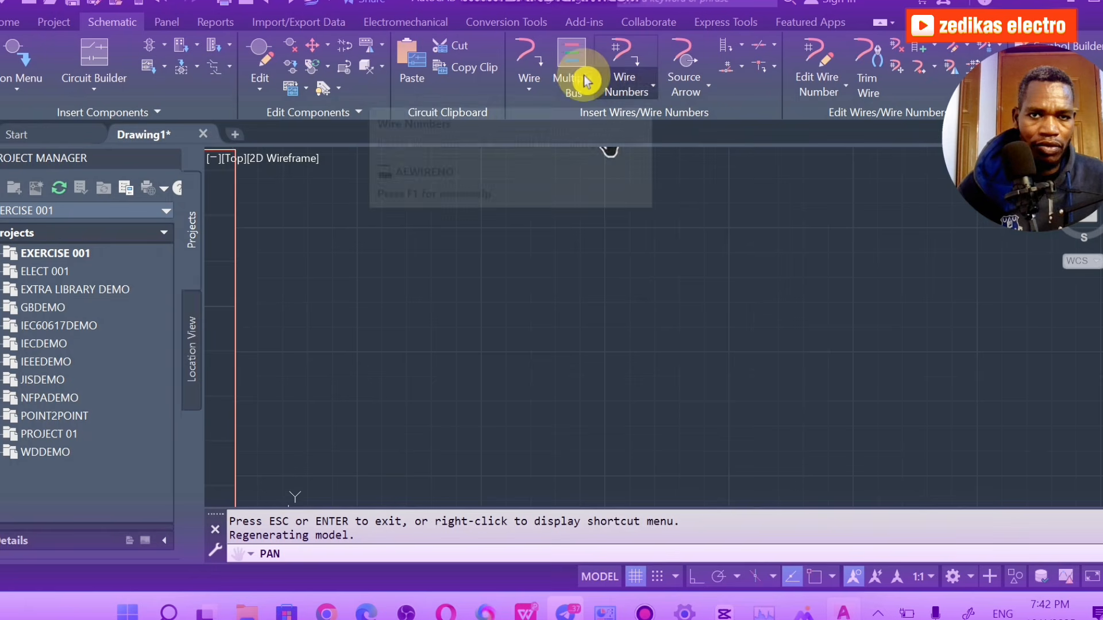
Start a multiple wire bus, insert the WD_M block matching the project settings, and set the horizontal spacing to 0.2.
click(578, 79)
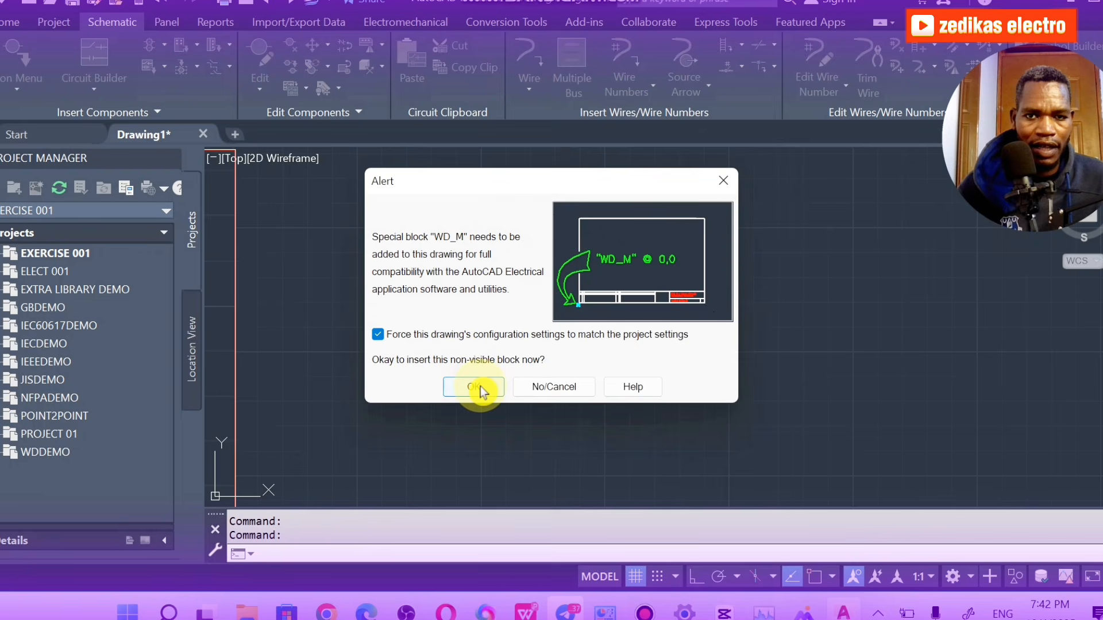
click(480, 391)
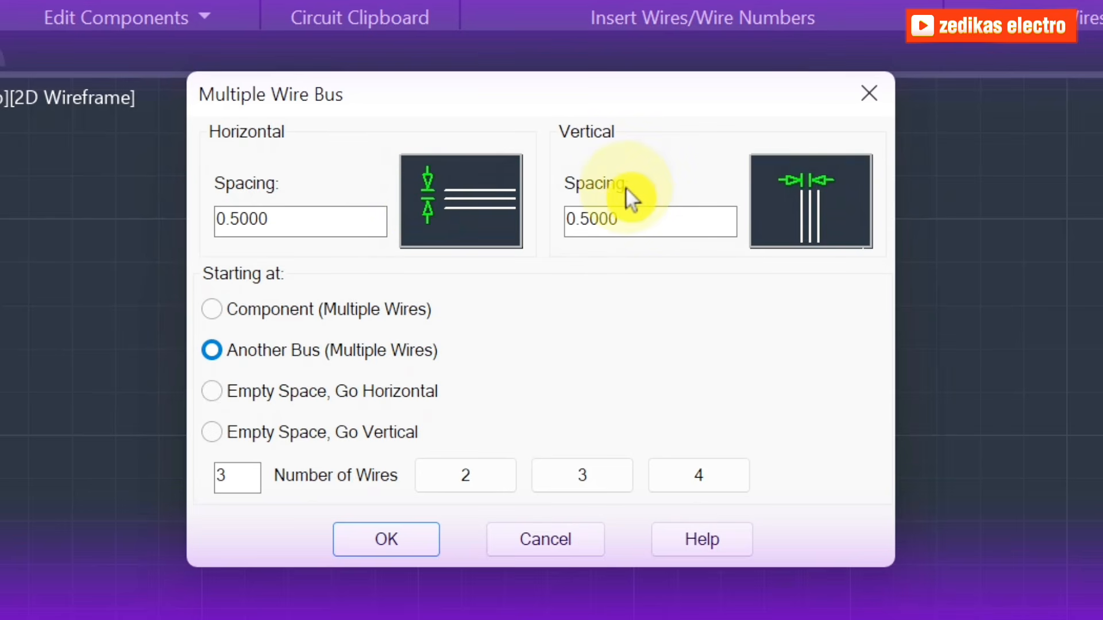
click(418, 195)
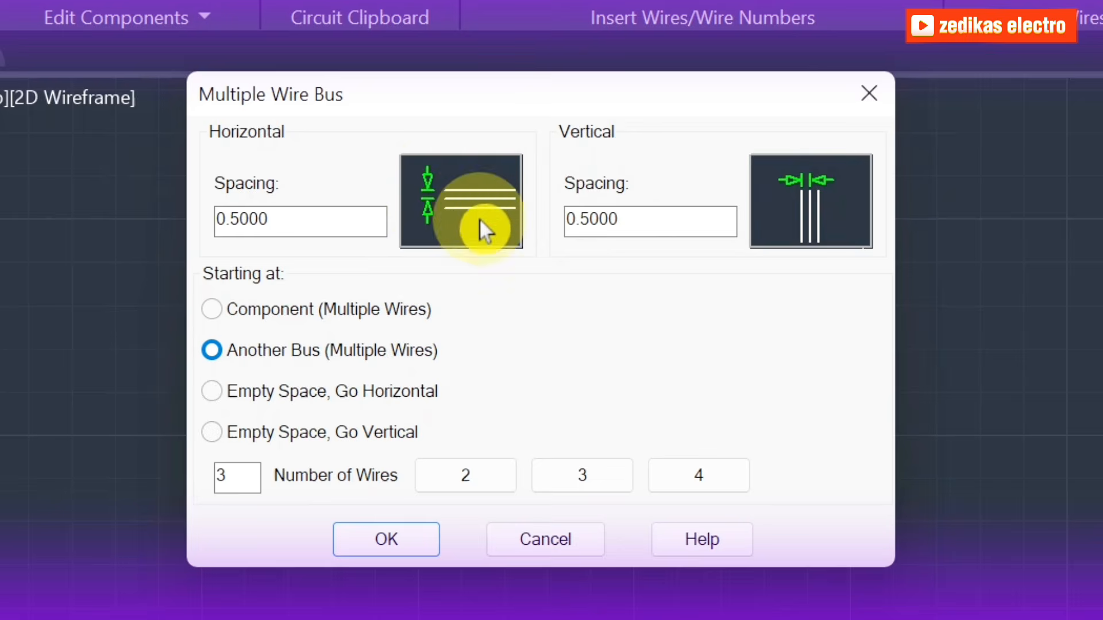
click(240, 217)
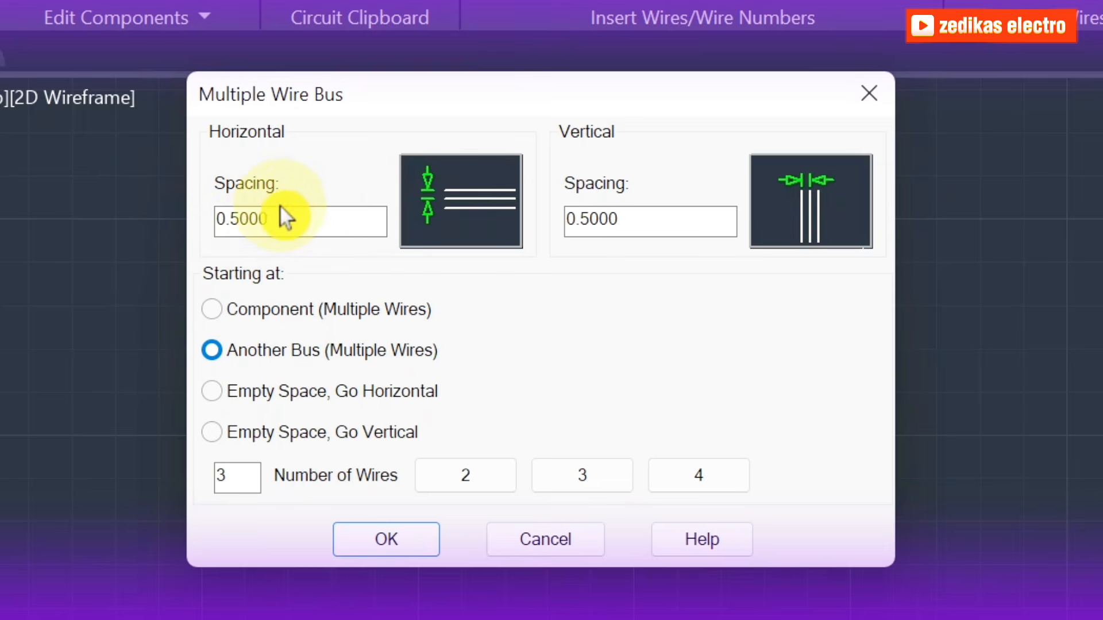
key(BackSpace)
text(2)
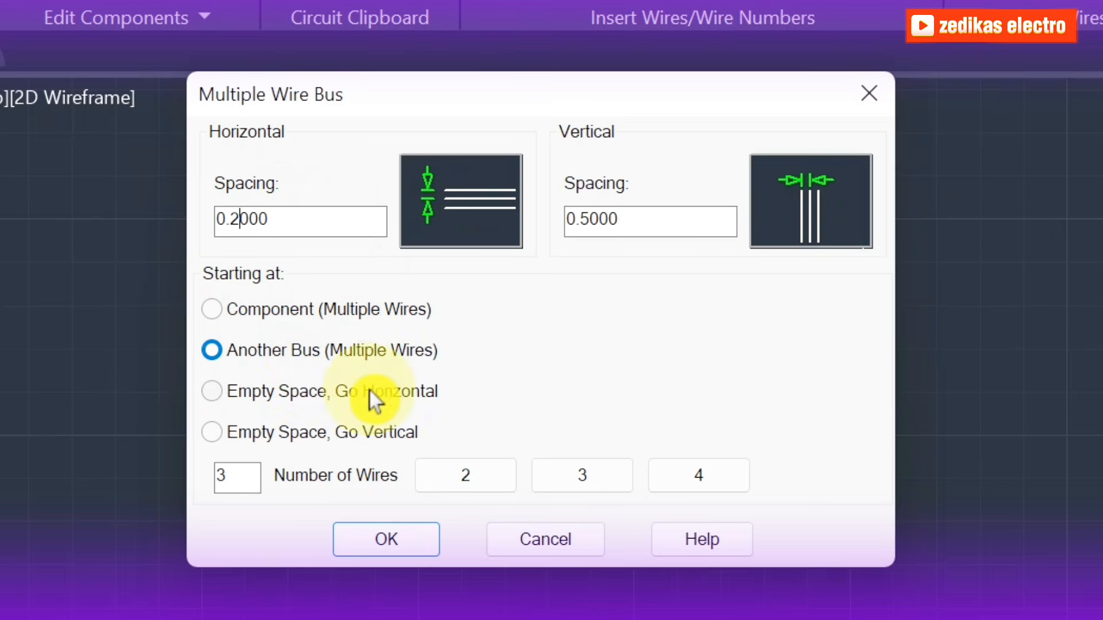
Draw a five-wire bus starting in empty space and running horizontally, about 6.27 units long, beside the existing diagram.
click(233, 465)
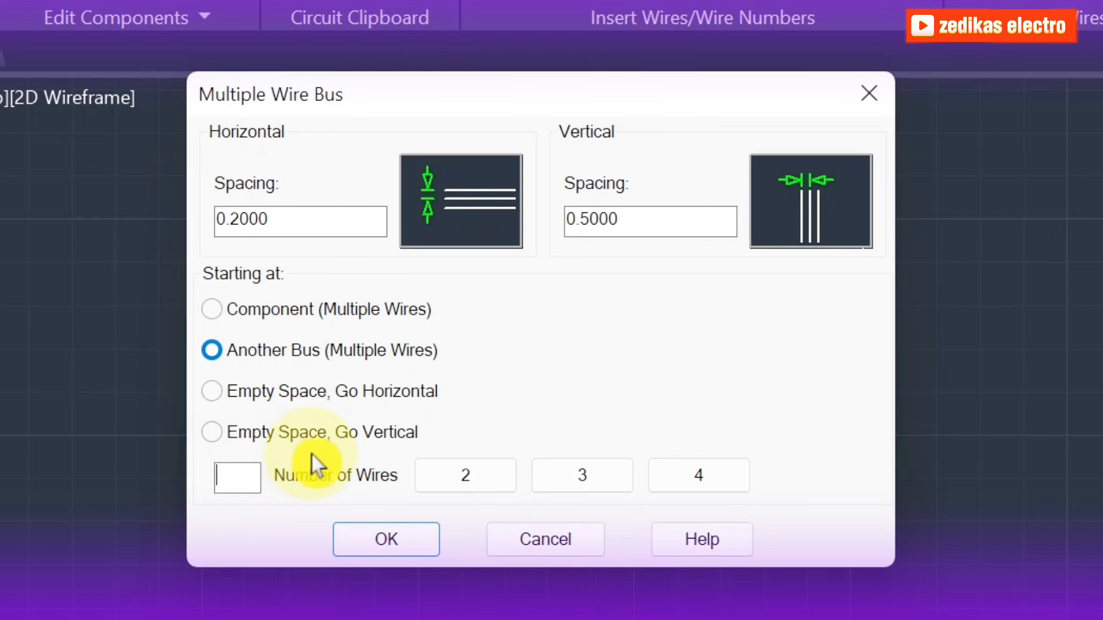
text(5)
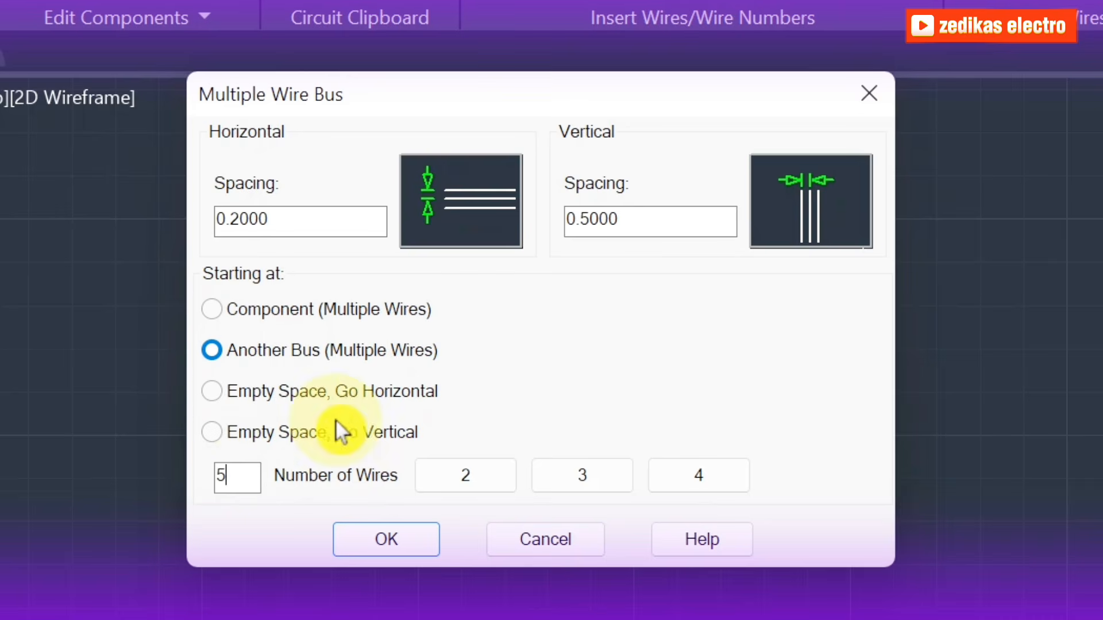
click(204, 392)
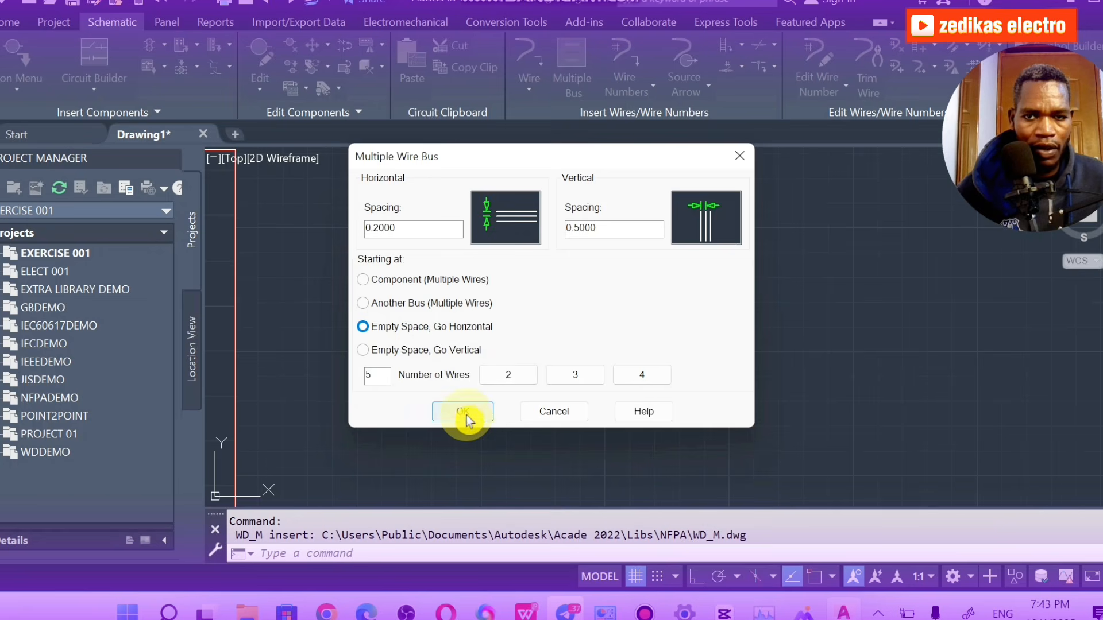
click(467, 411)
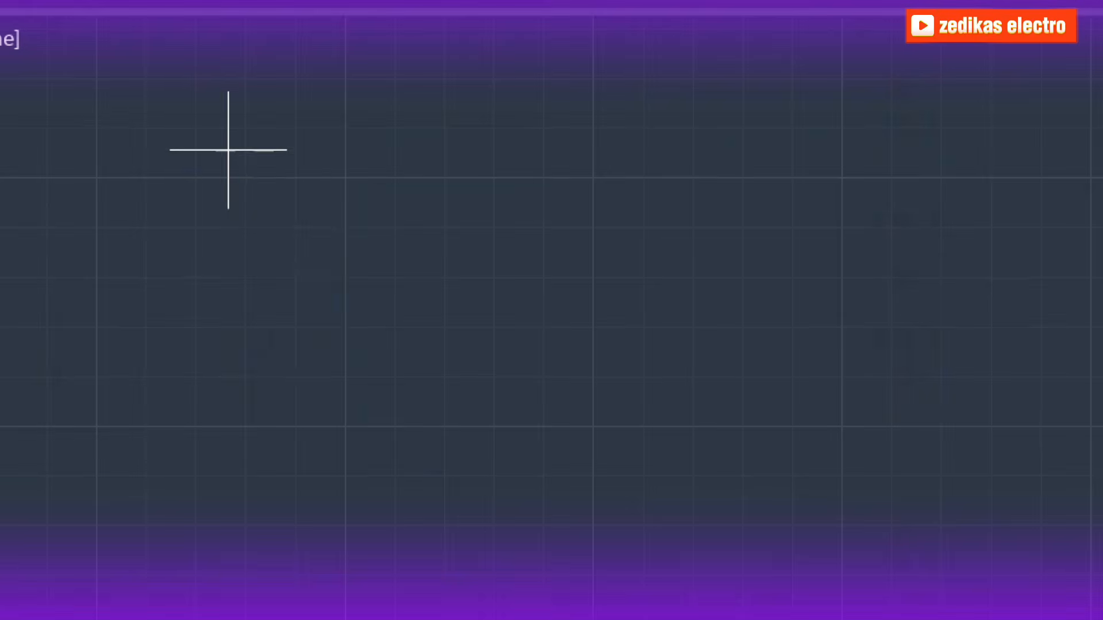
click(440, 222)
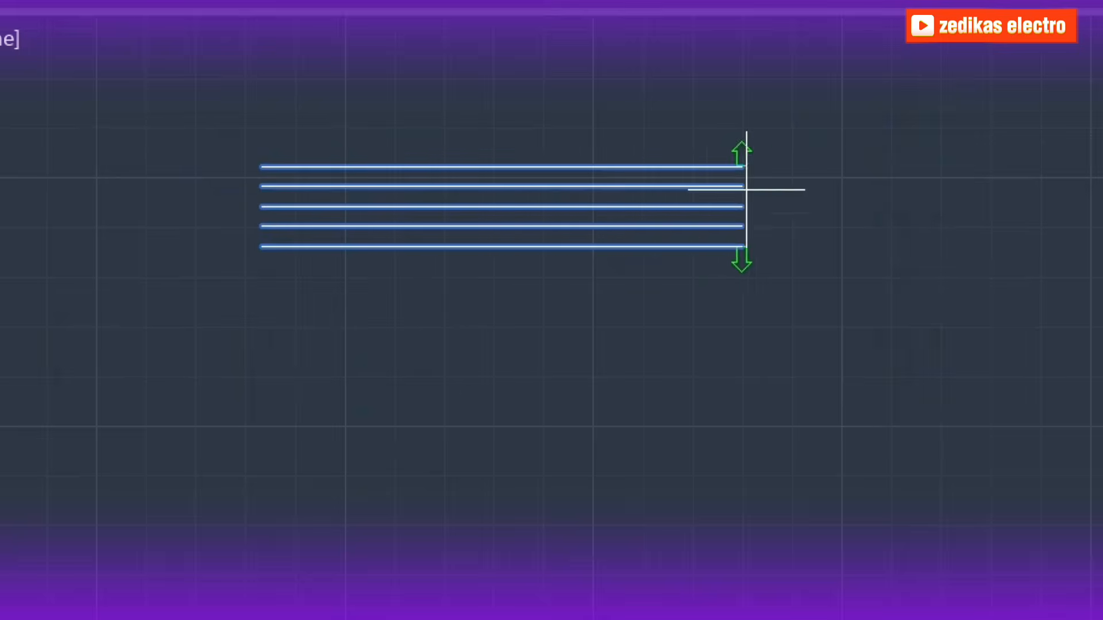
click(885, 179)
scroll(566, 171, up, 2)
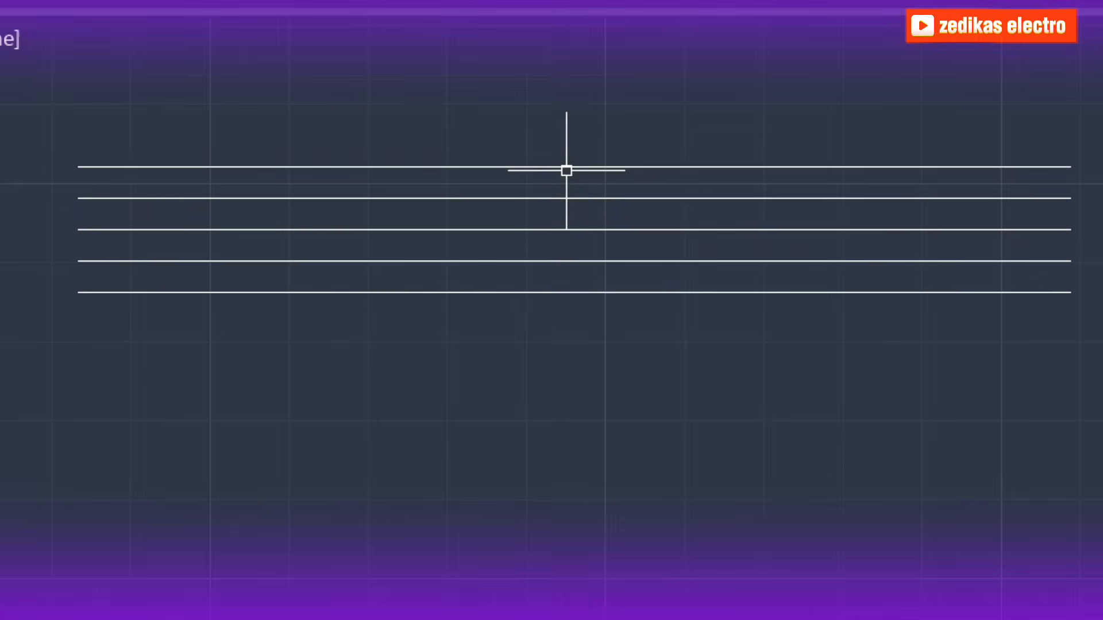
scroll(565, 170, down, 2)
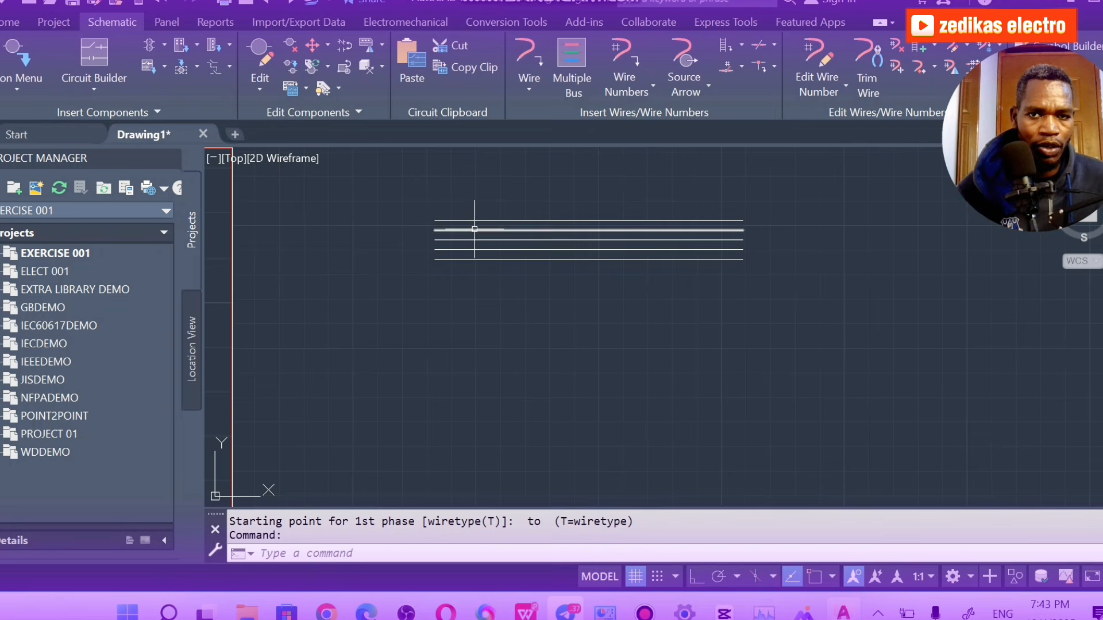
Set the colour of the top wire in the new bus to Green.
click(475, 220)
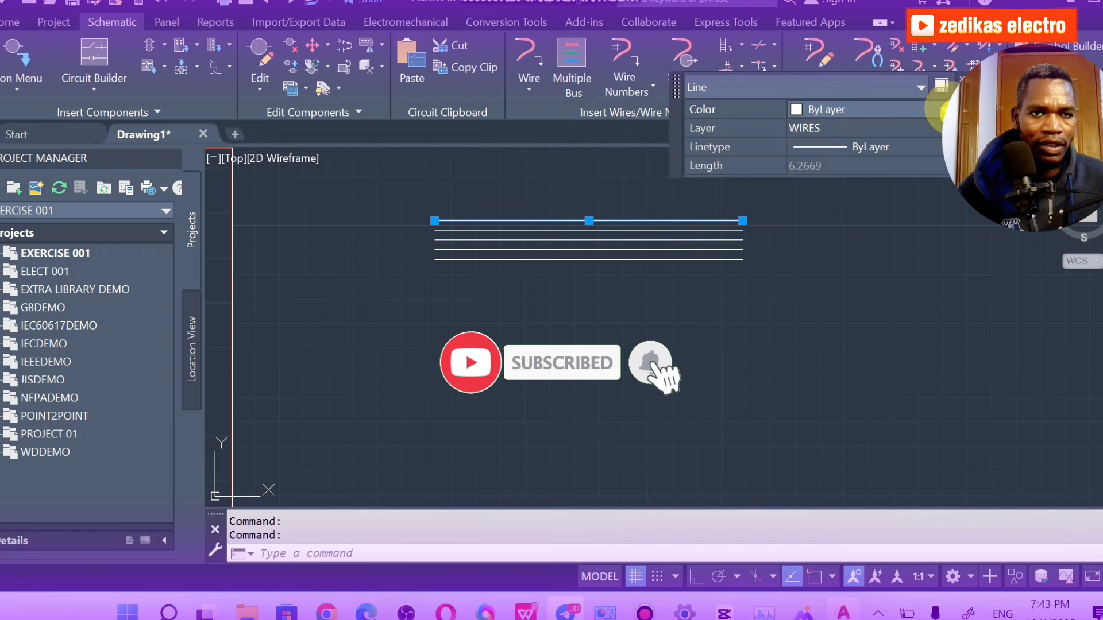
click(936, 110)
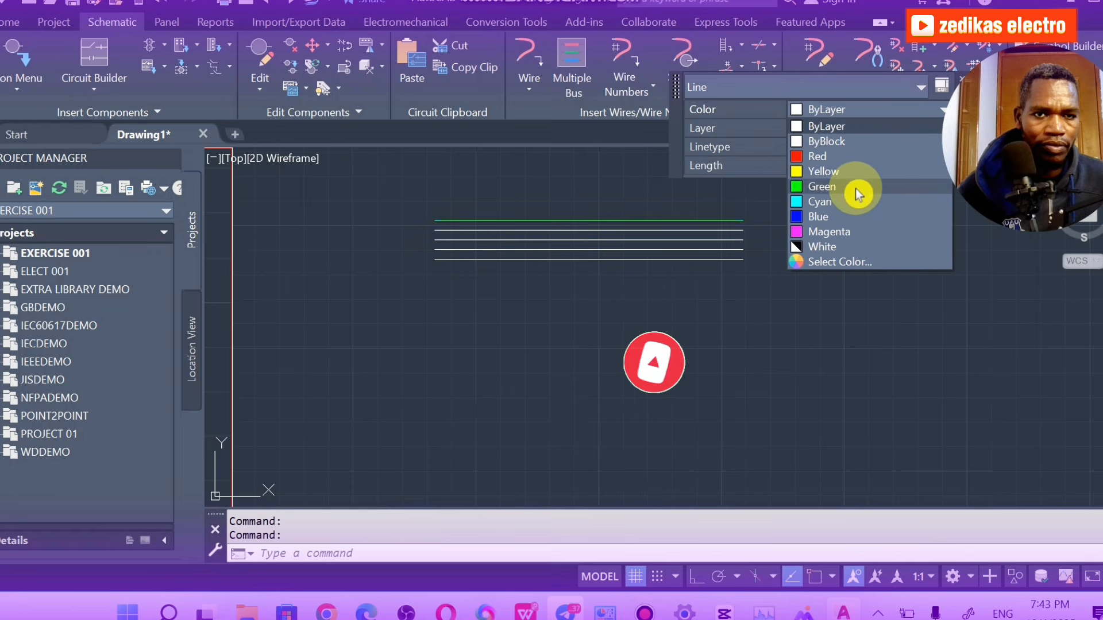
click(848, 186)
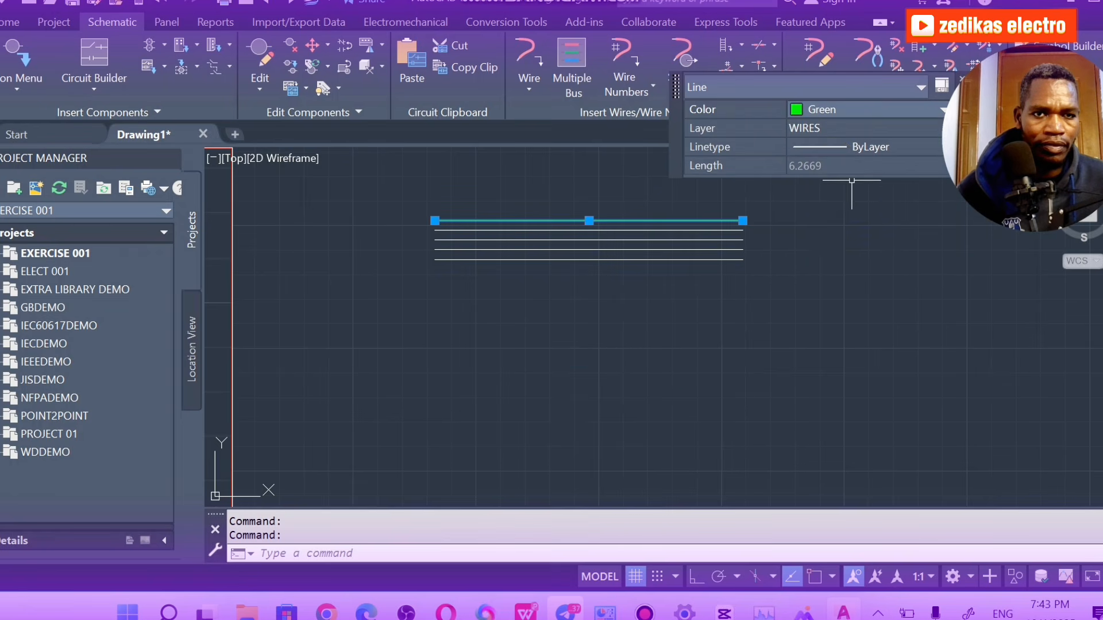
key(Escape)
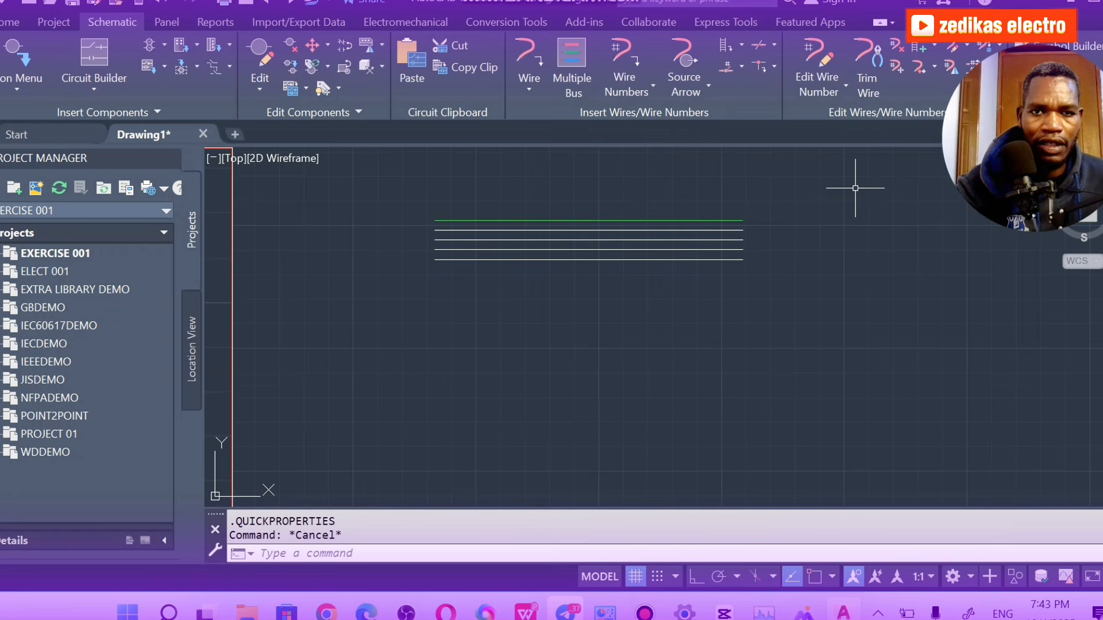
Set the colour of the second wire in the new bus to Yellow.
click(697, 229)
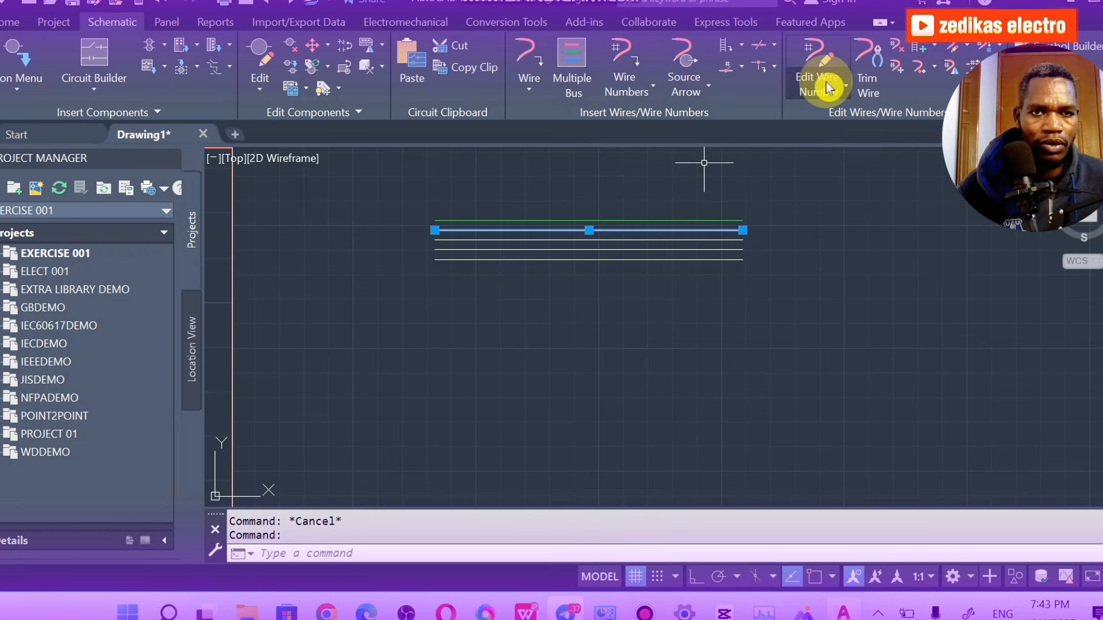
key(Escape)
click(636, 230)
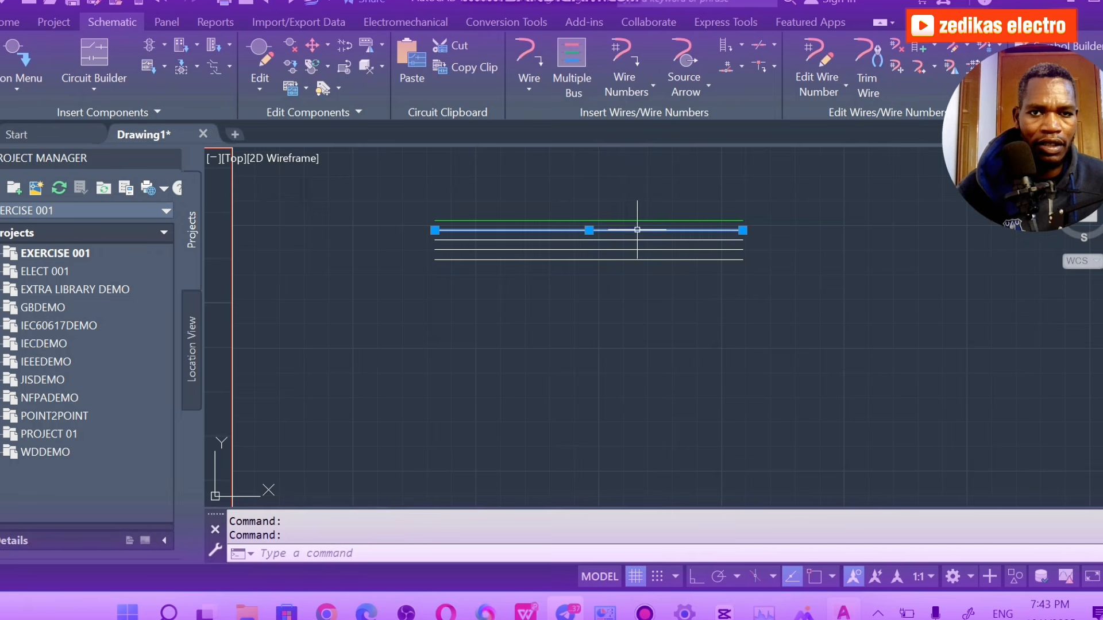
click(942, 153)
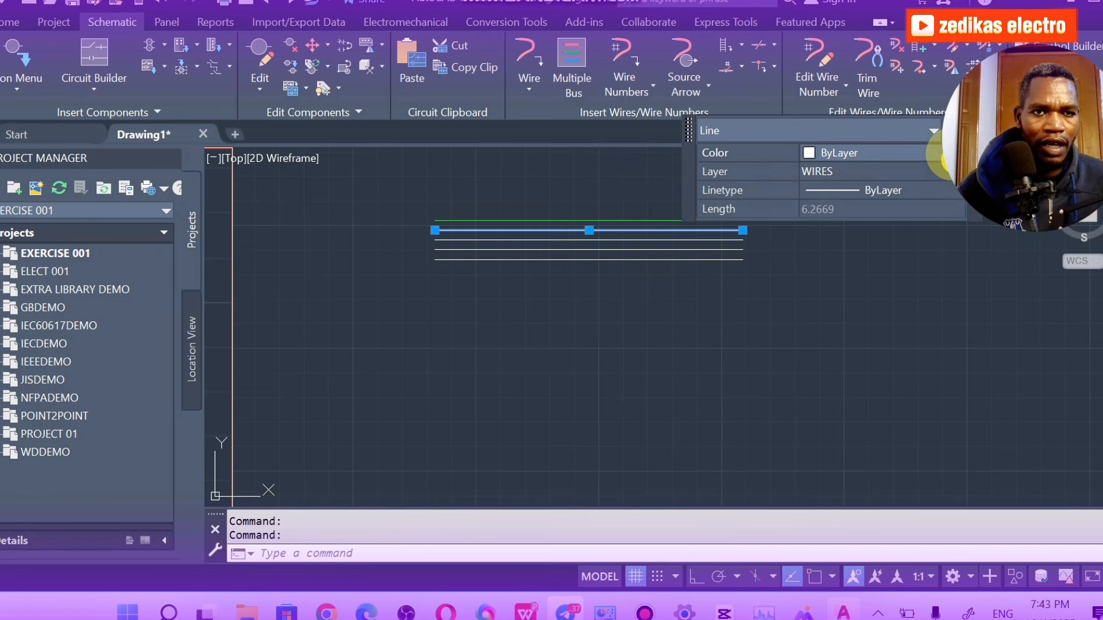
click(942, 153)
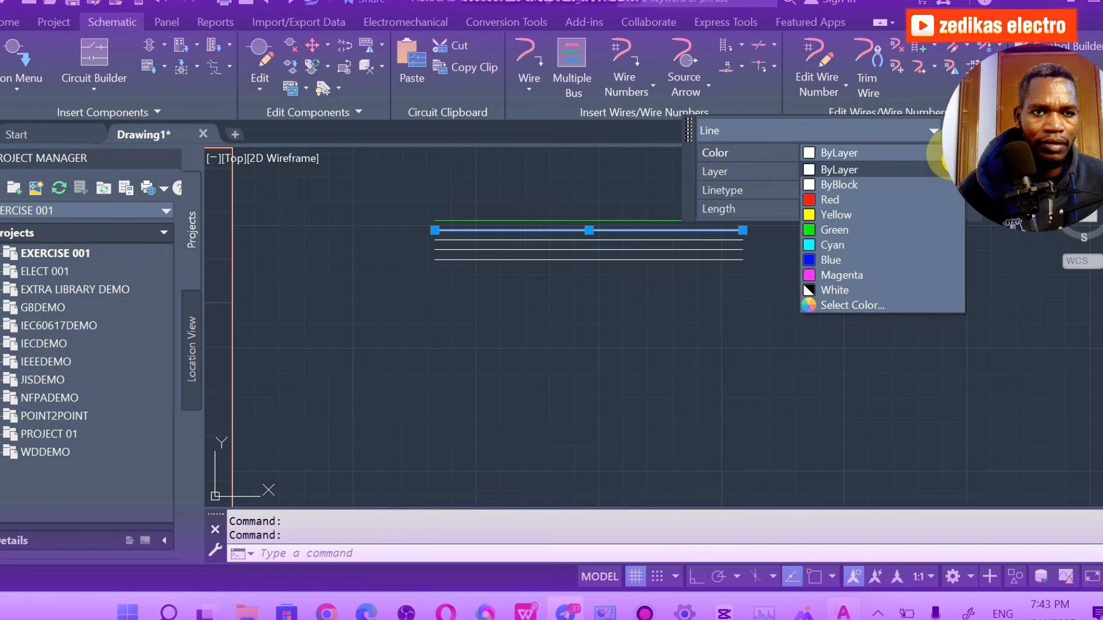
click(870, 216)
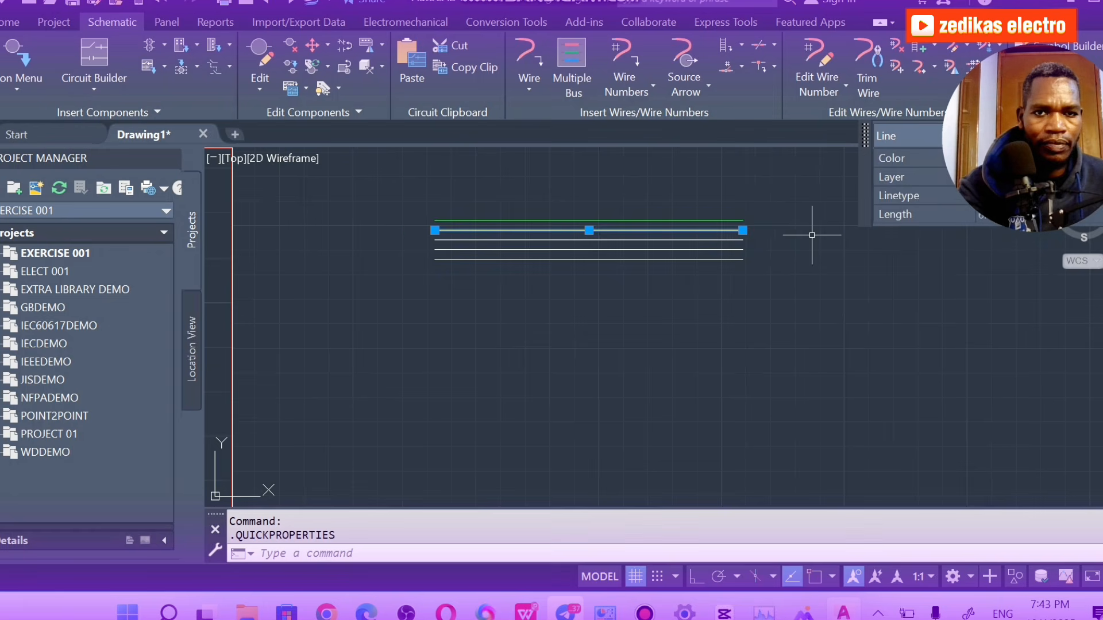
click(706, 238)
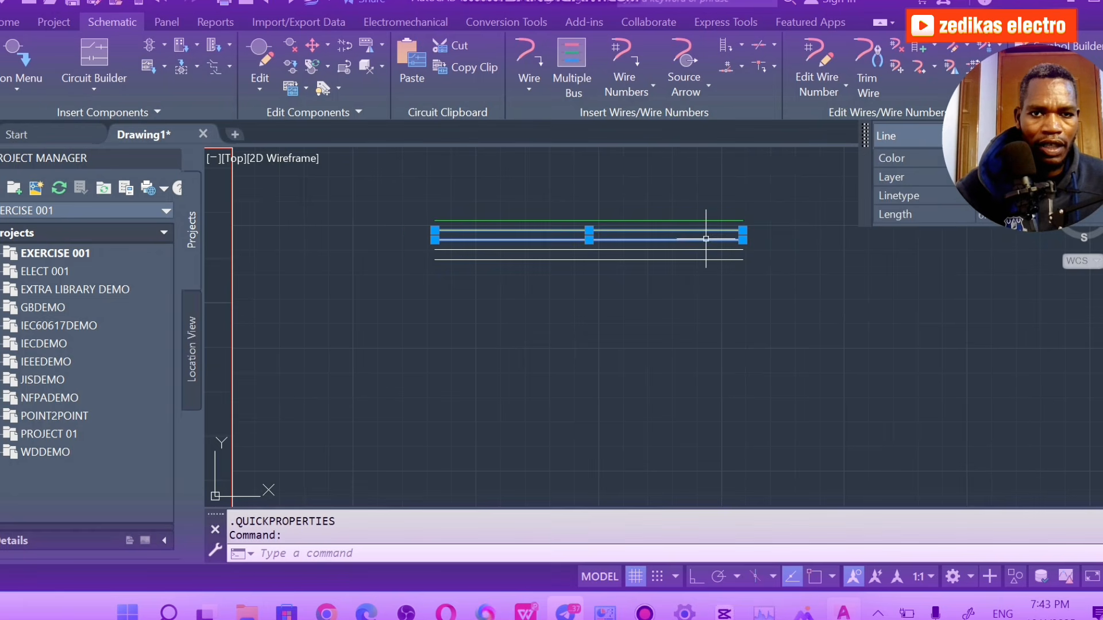
key(Escape)
Set the colour of the third wire in the new bus to Red.
click(686, 239)
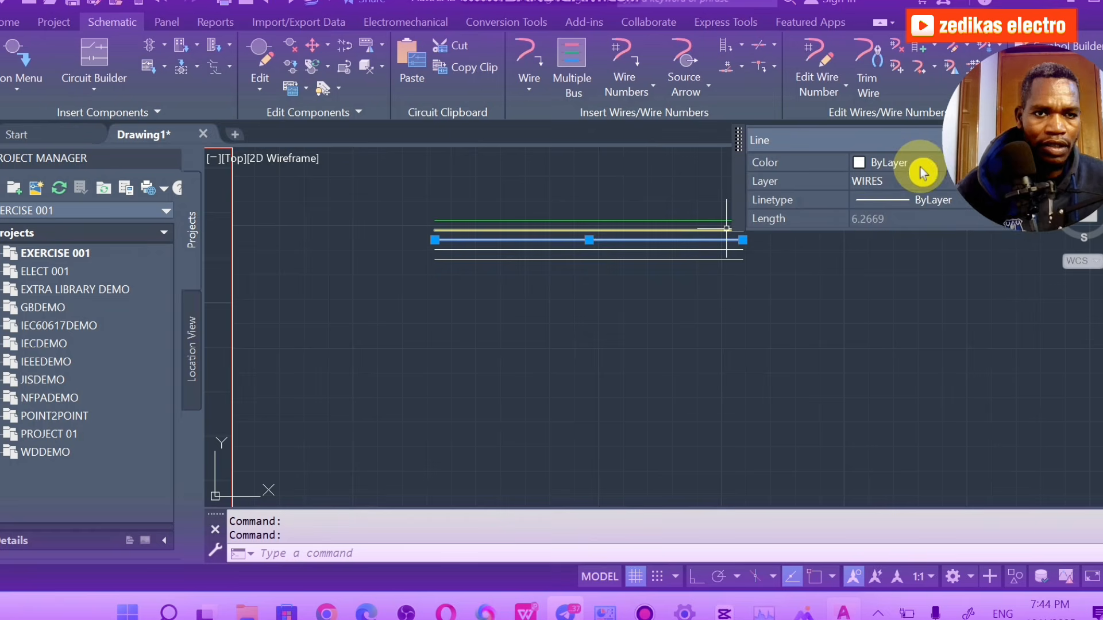
click(914, 163)
click(936, 214)
click(820, 246)
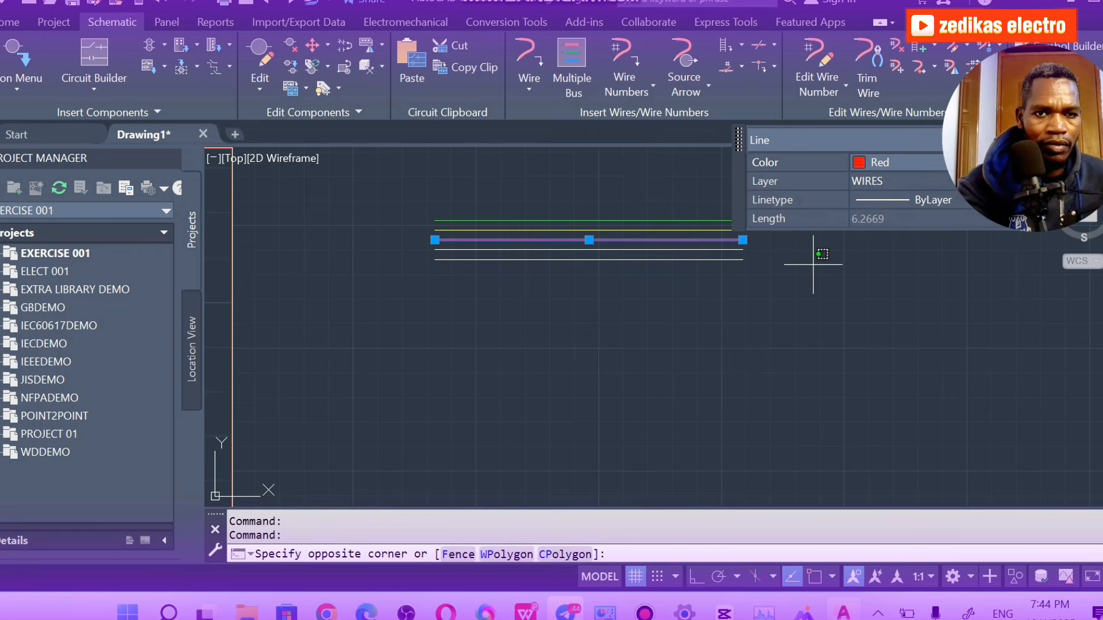
key(Escape)
key(Escape)
Set the colour of the fourth wire in the new bus to Blue.
click(704, 250)
click(913, 173)
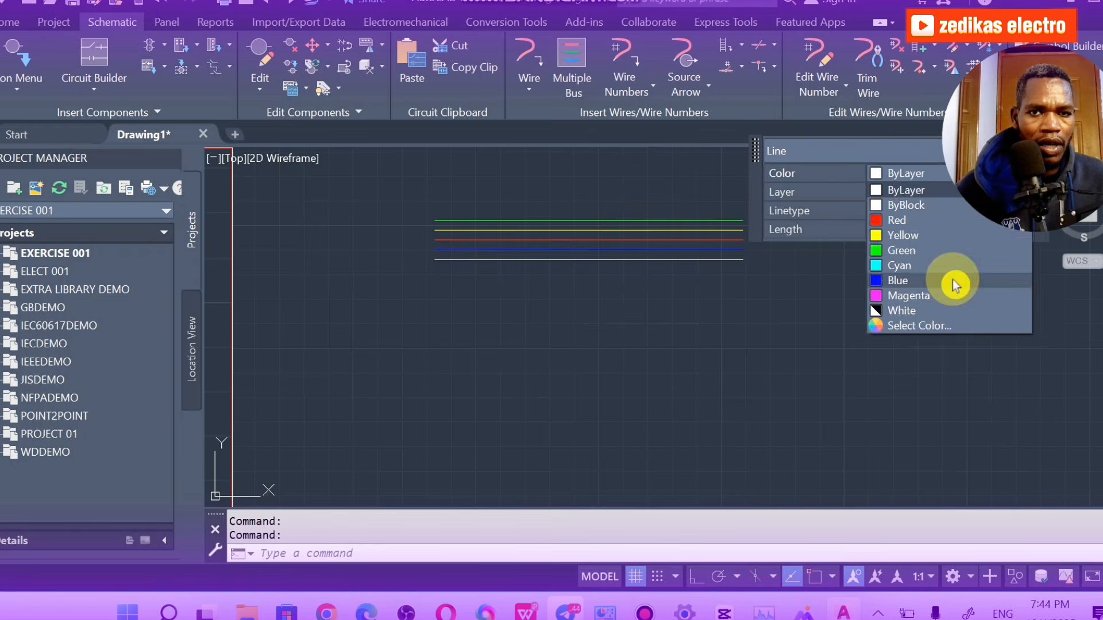
click(919, 266)
key(Escape)
key(Escape)
Examine the L1, L2, L3, N and Earthing labels on the existing diagram's bus and compare its wires with the new bus.
click(714, 260)
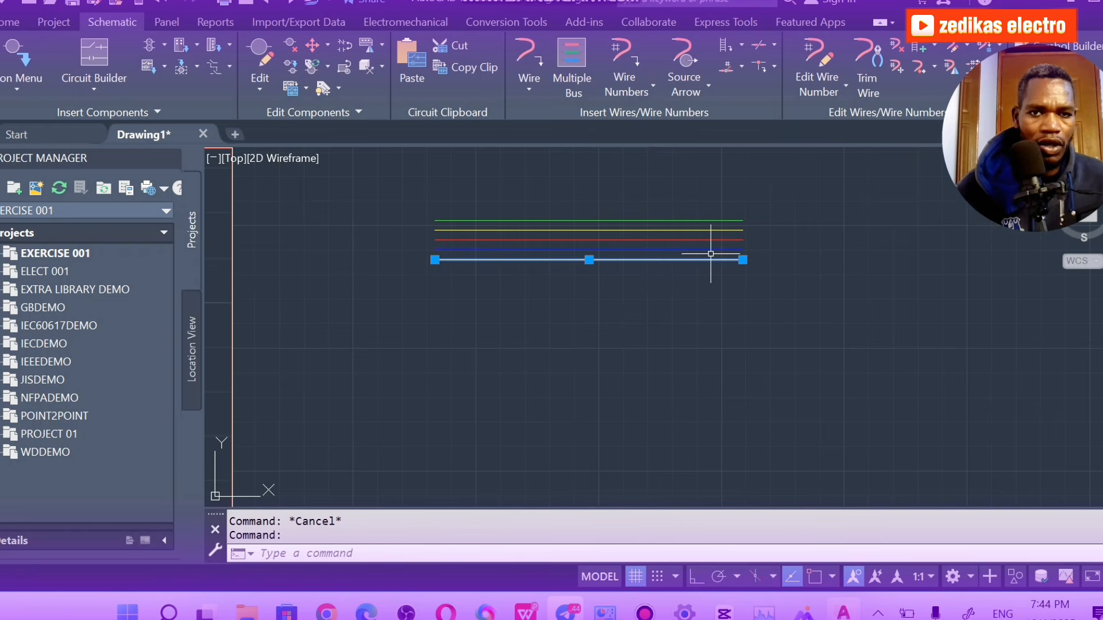
scroll(653, 217, down, 3)
key(Escape)
right_click(488, 215)
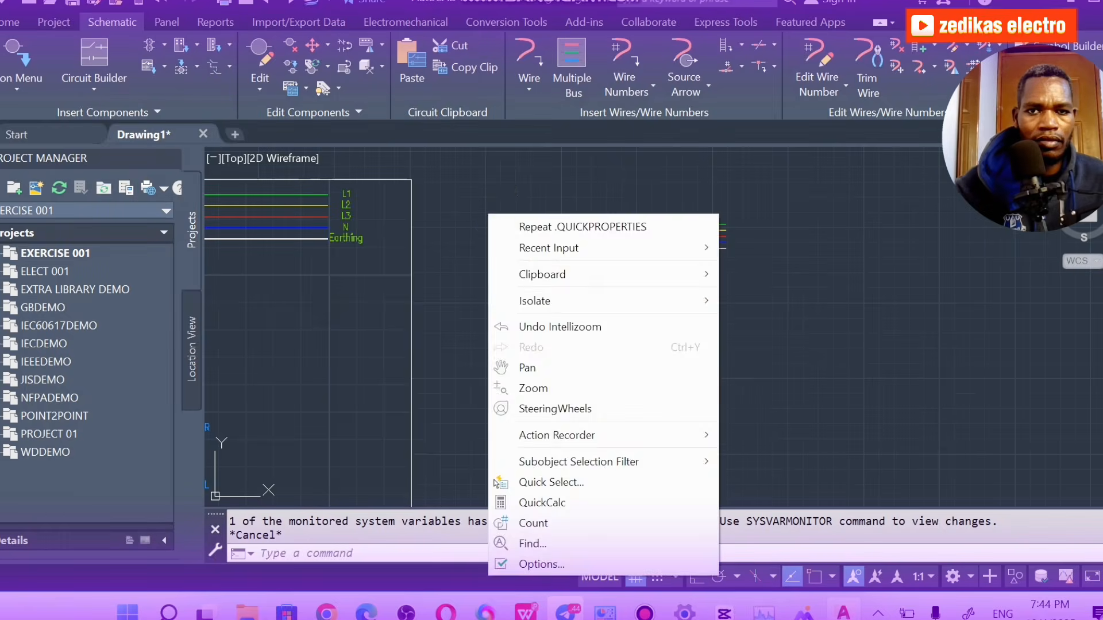
click(509, 183)
scroll(347, 193, up, 4)
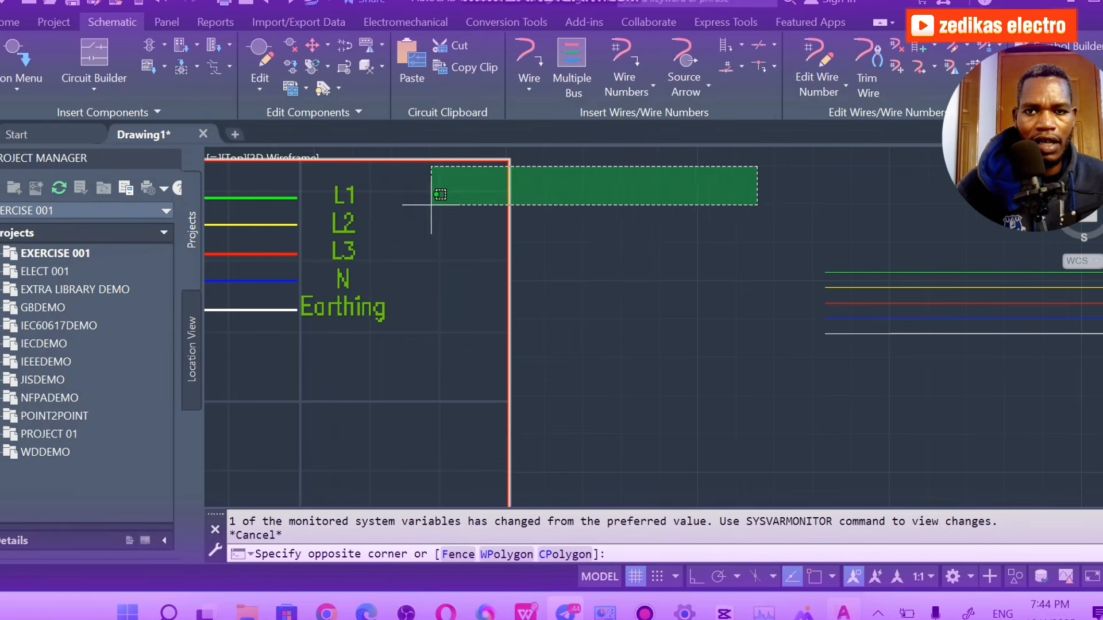
scroll(598, 198, down, 4)
key(Escape)
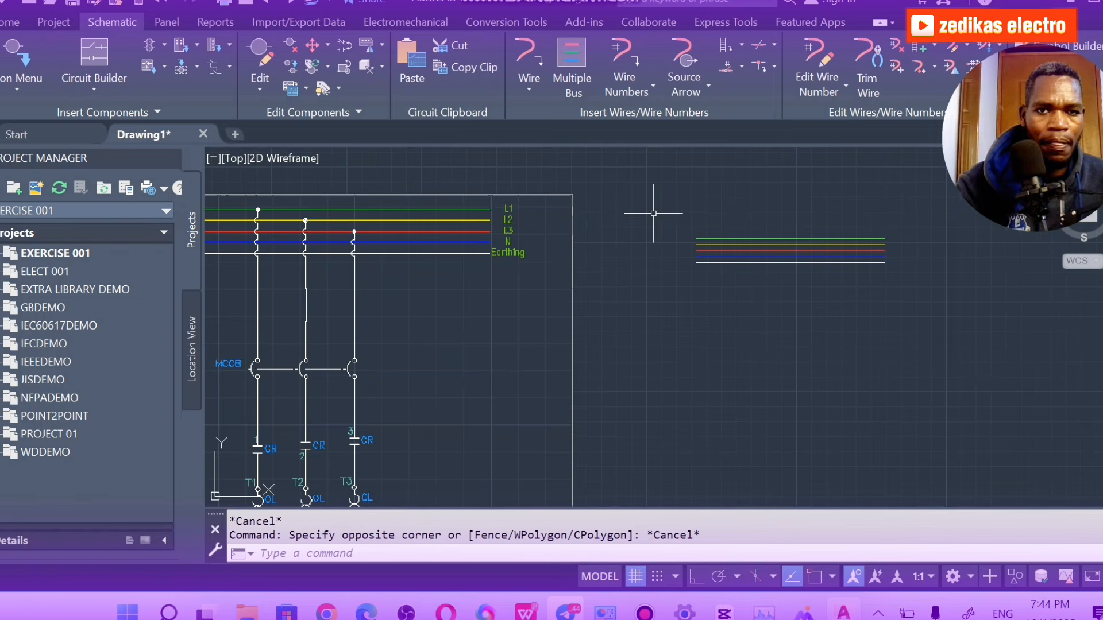
scroll(799, 237, up, 2)
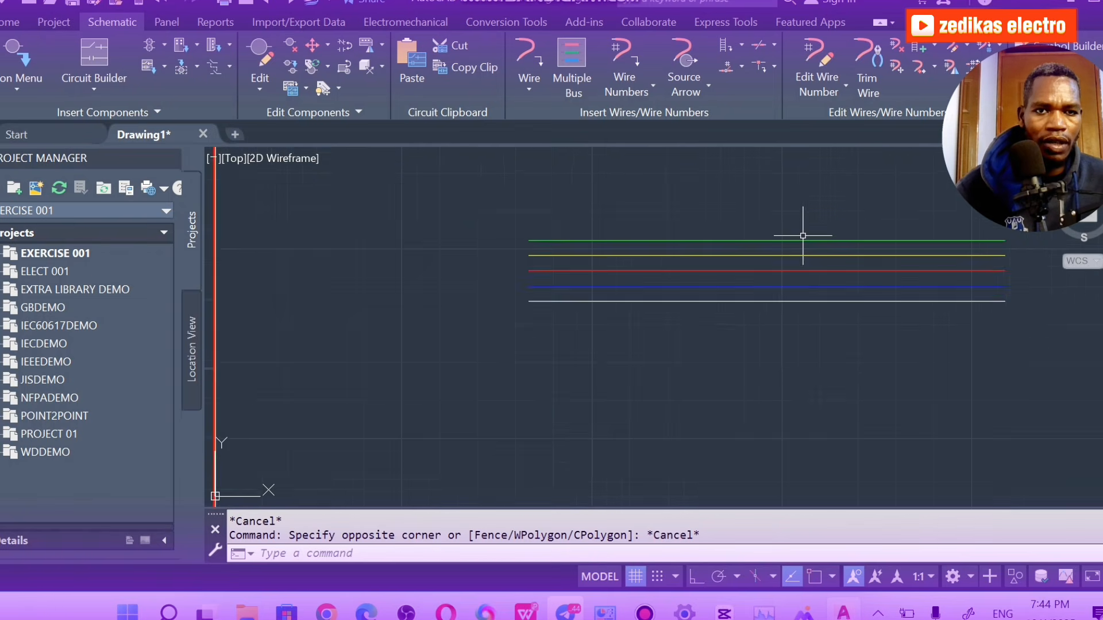
right_click(909, 213)
click(804, 299)
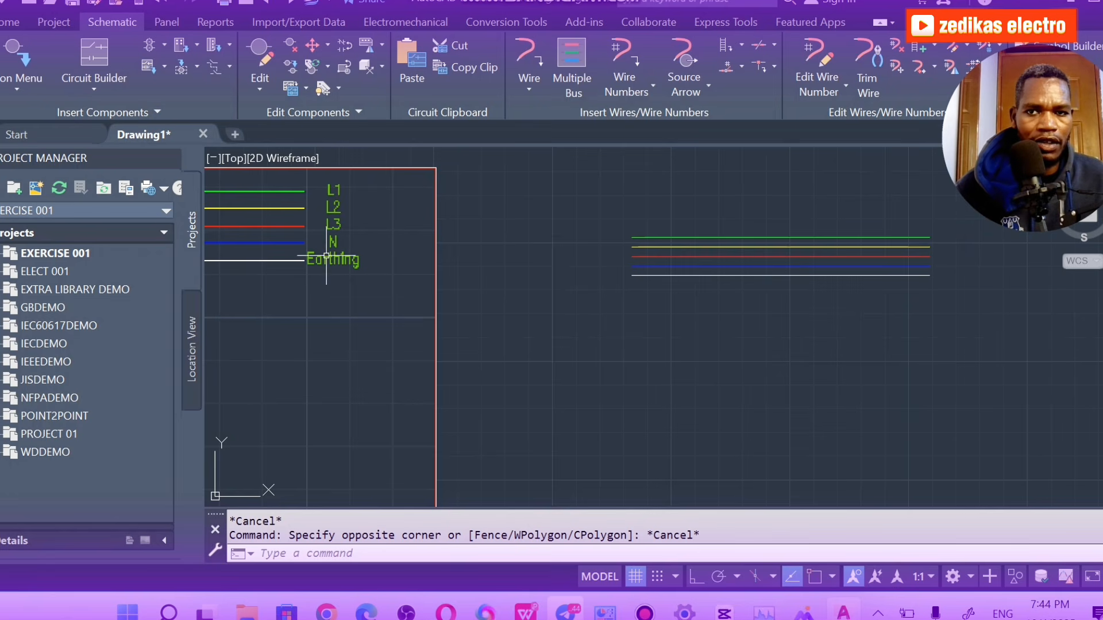
scroll(335, 217, up, 5)
scroll(335, 217, down, 4)
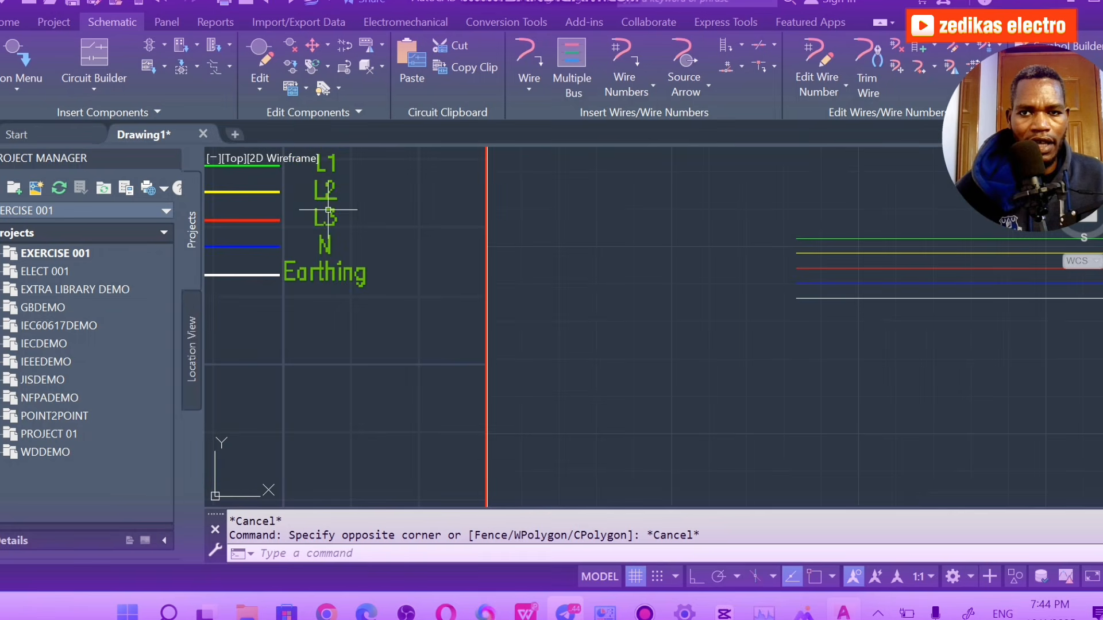
click(334, 216)
right_click(532, 210)
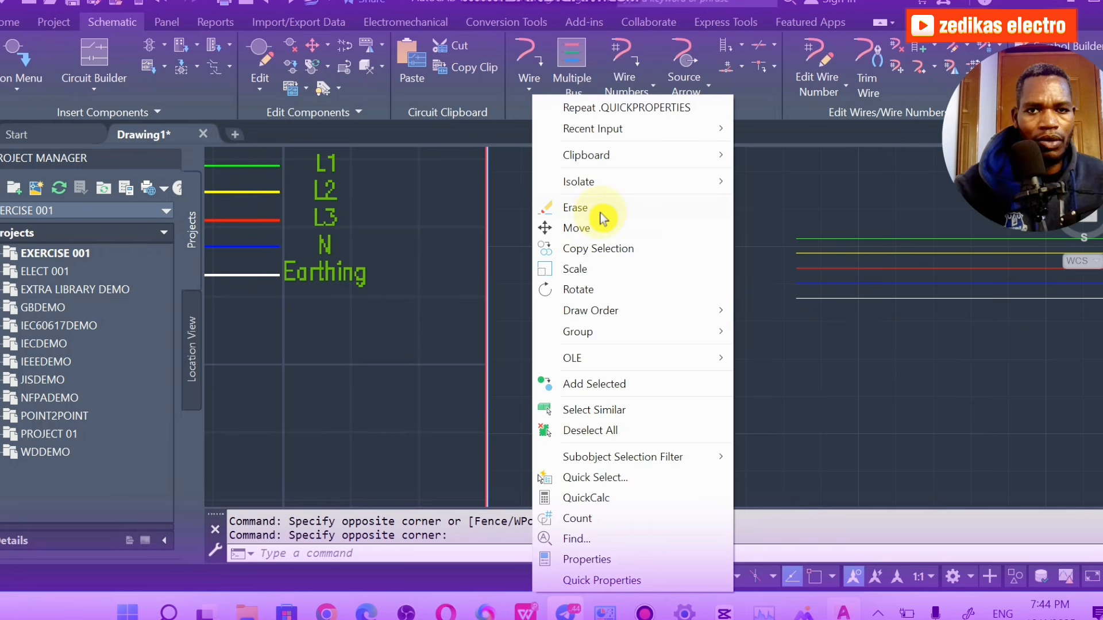
key(Escape)
Tag the green first wire of the new bus individually with a sequential wire number starting at L1.
scroll(636, 210, down, 3)
scroll(770, 216, up, 5)
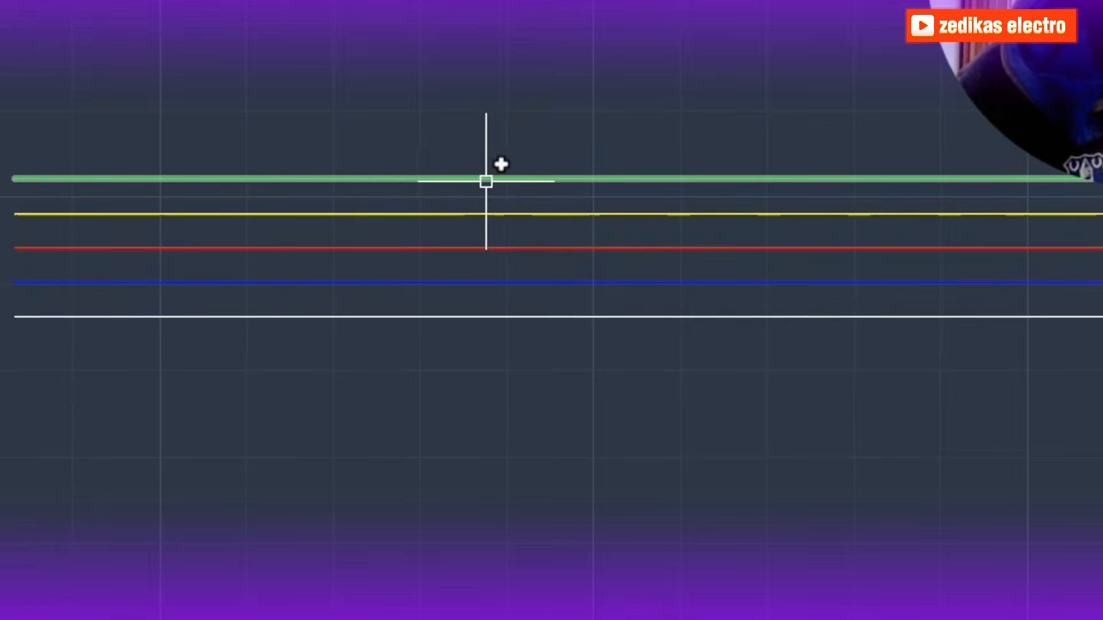
click(446, 177)
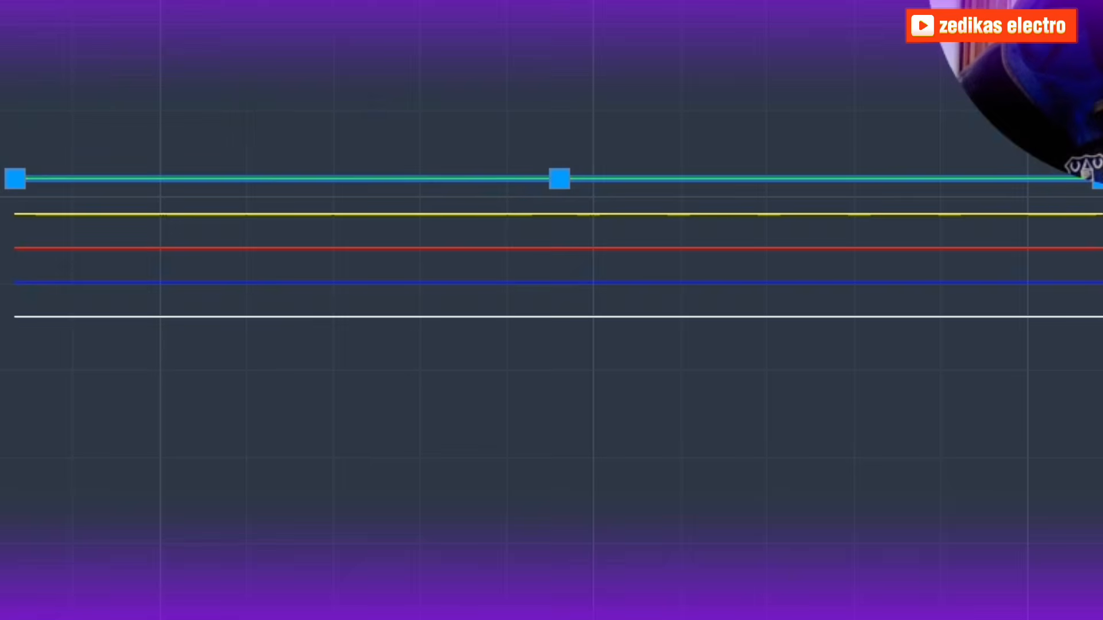
click(40, 1)
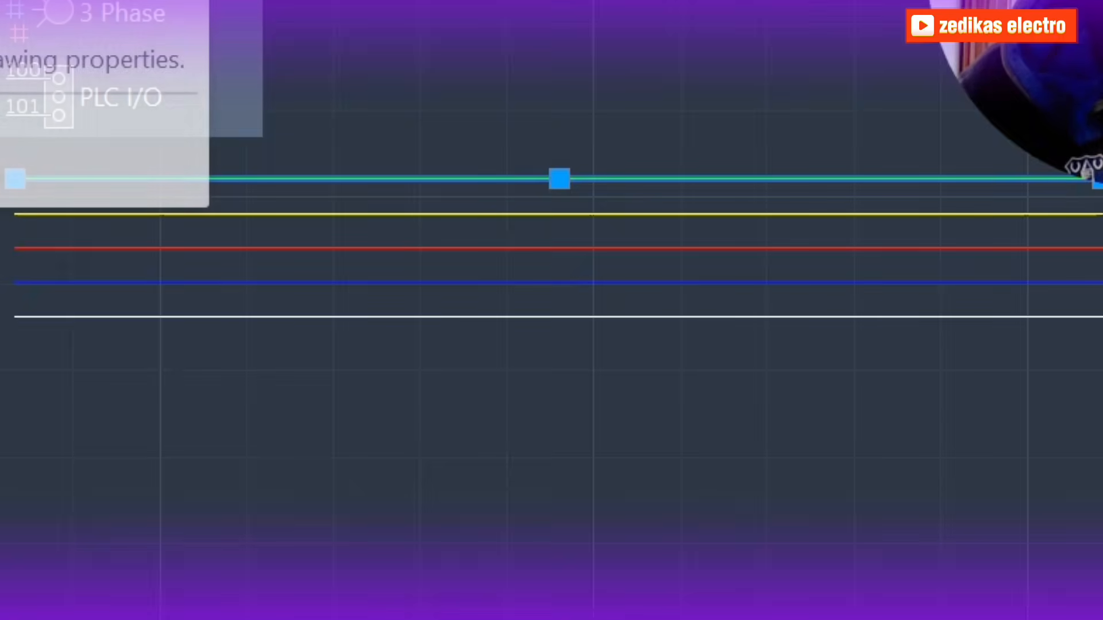
click(34, 1)
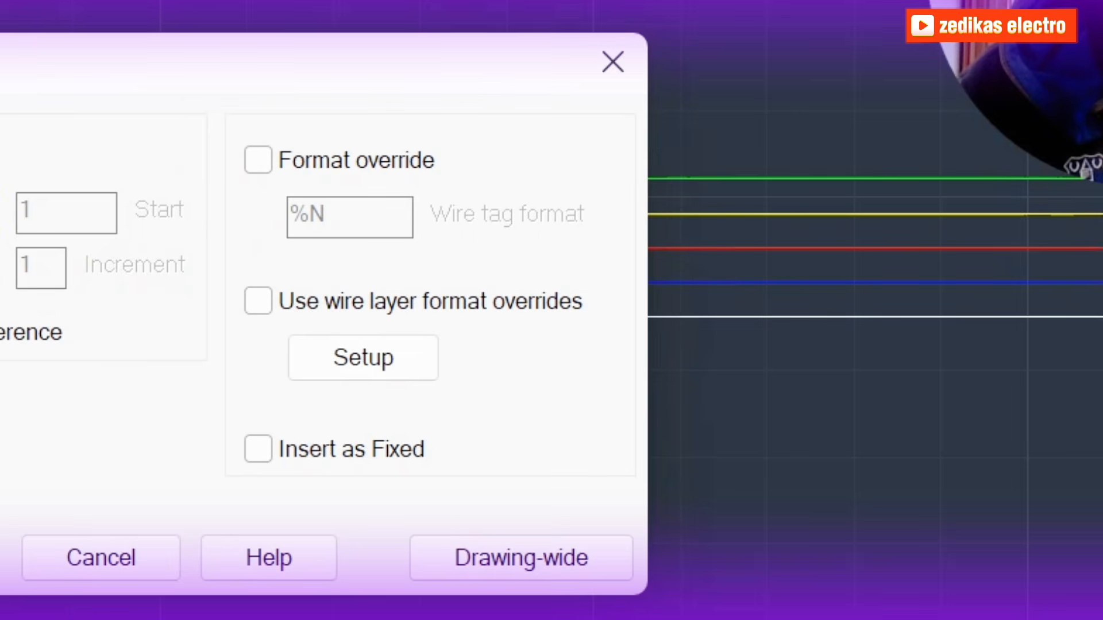
click(0, 212)
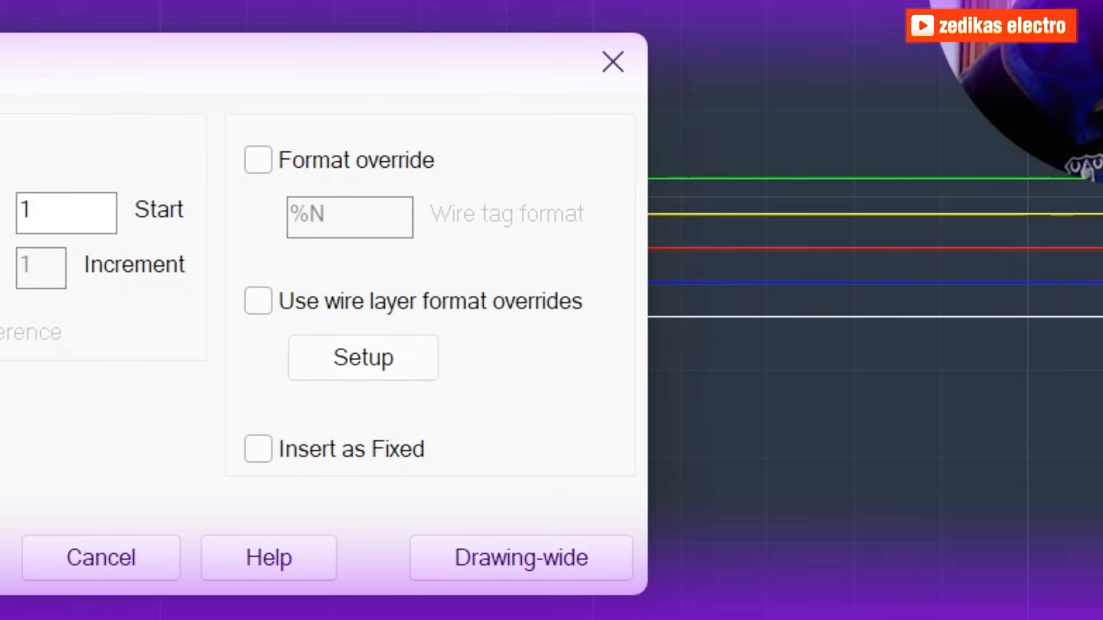
click(52, 200)
key(BackSpace)
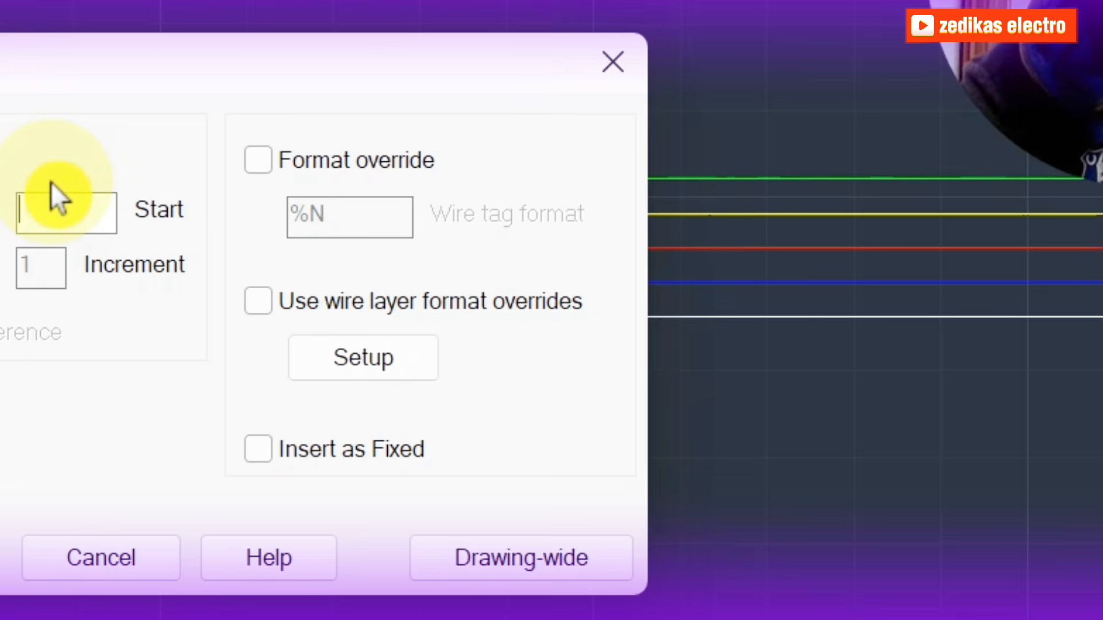
text(L1)
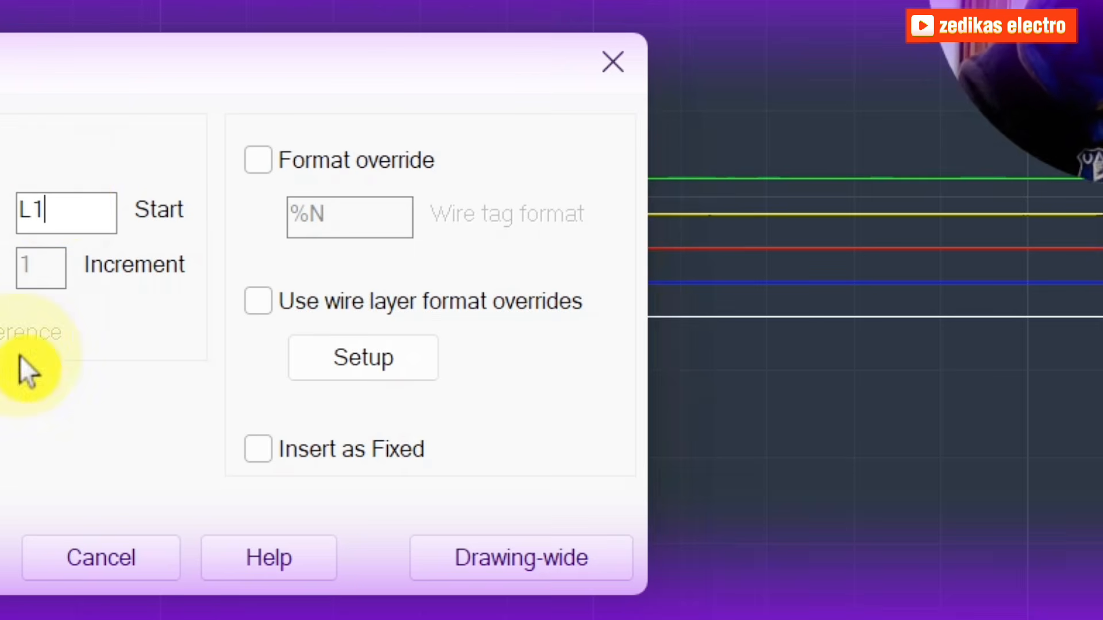
key(Return)
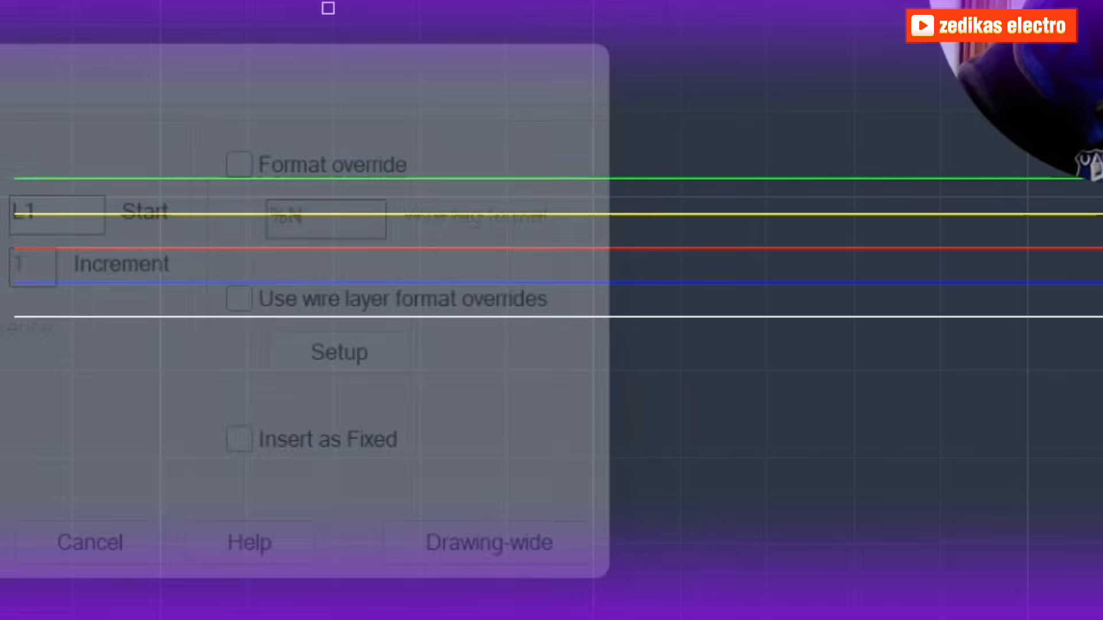
click(204, 176)
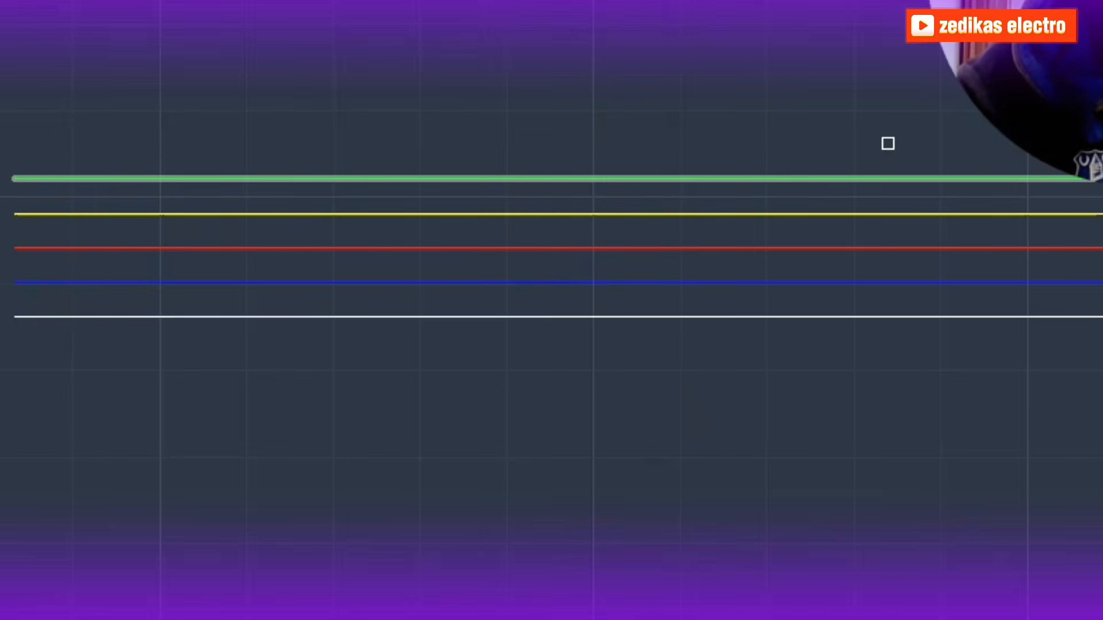
click(890, 177)
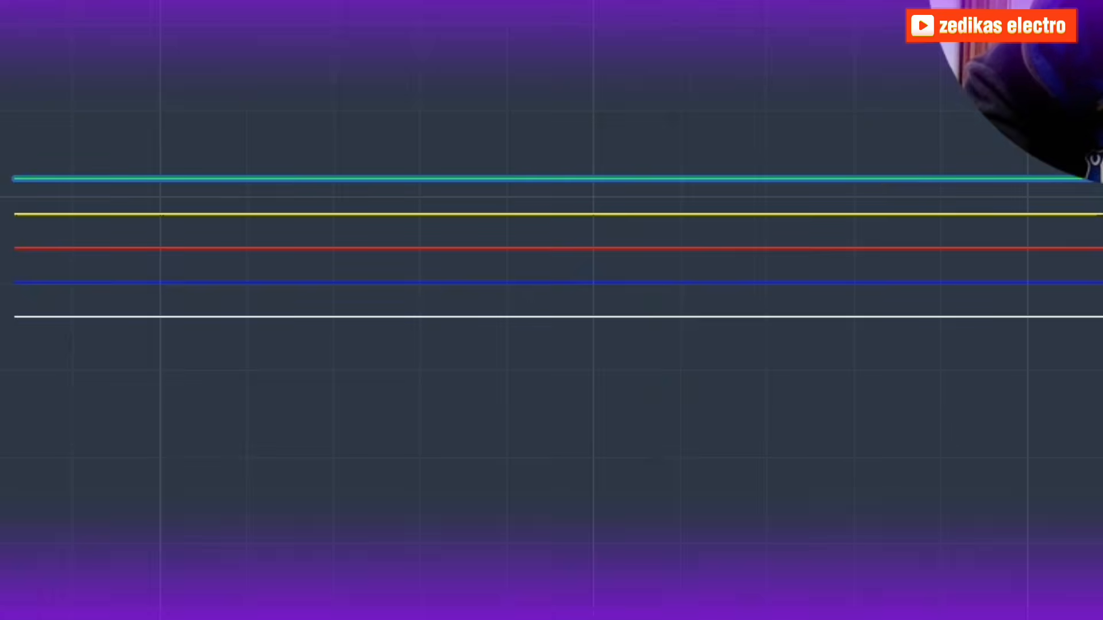
key(Return)
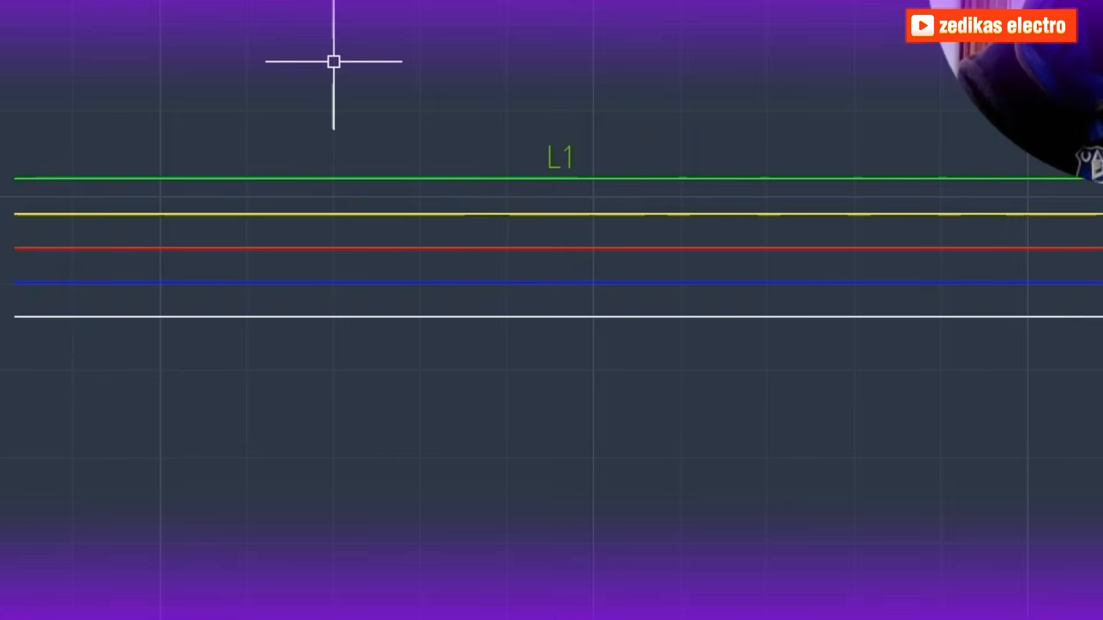
Tag the yellow second wire of the new bus with a sequential wire number starting at L2.
click(75, 1)
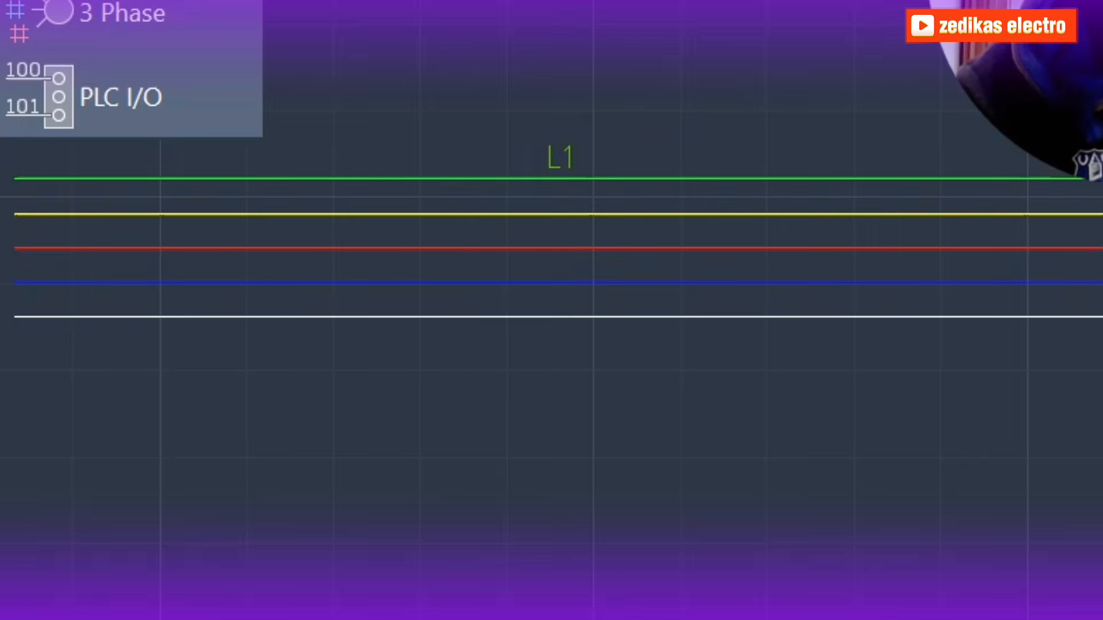
click(126, 1)
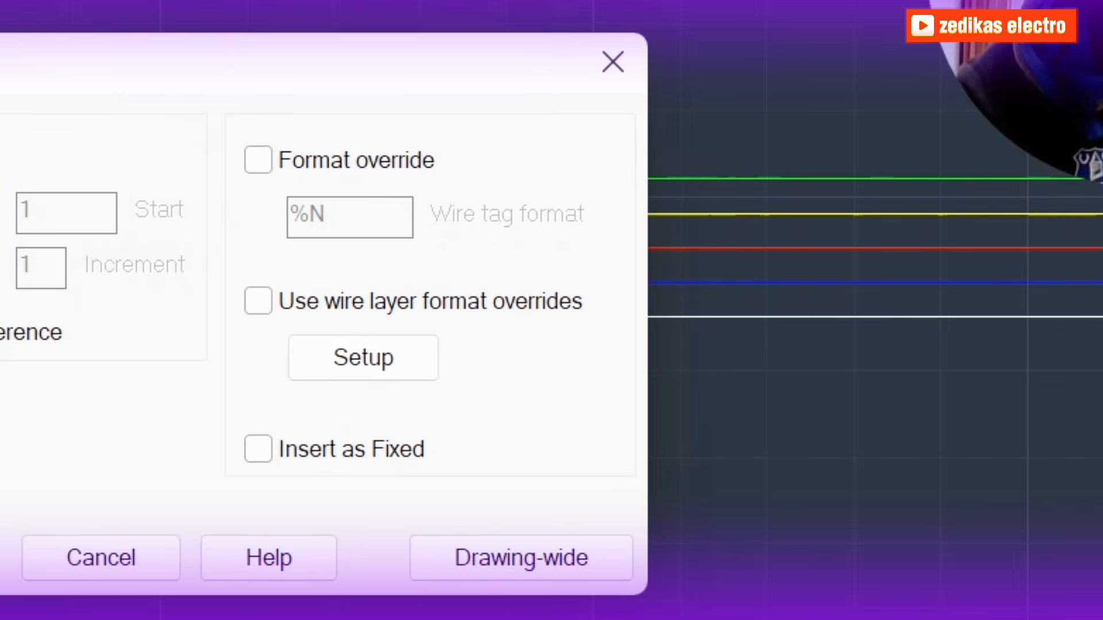
click(1, 213)
click(59, 221)
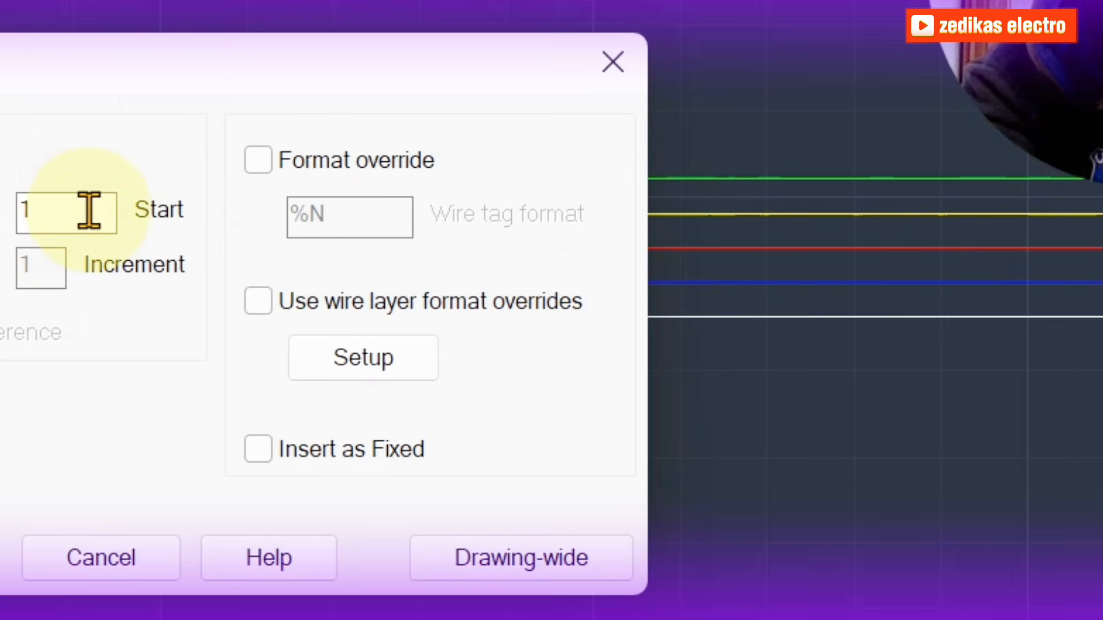
key(BackSpace)
text(L)
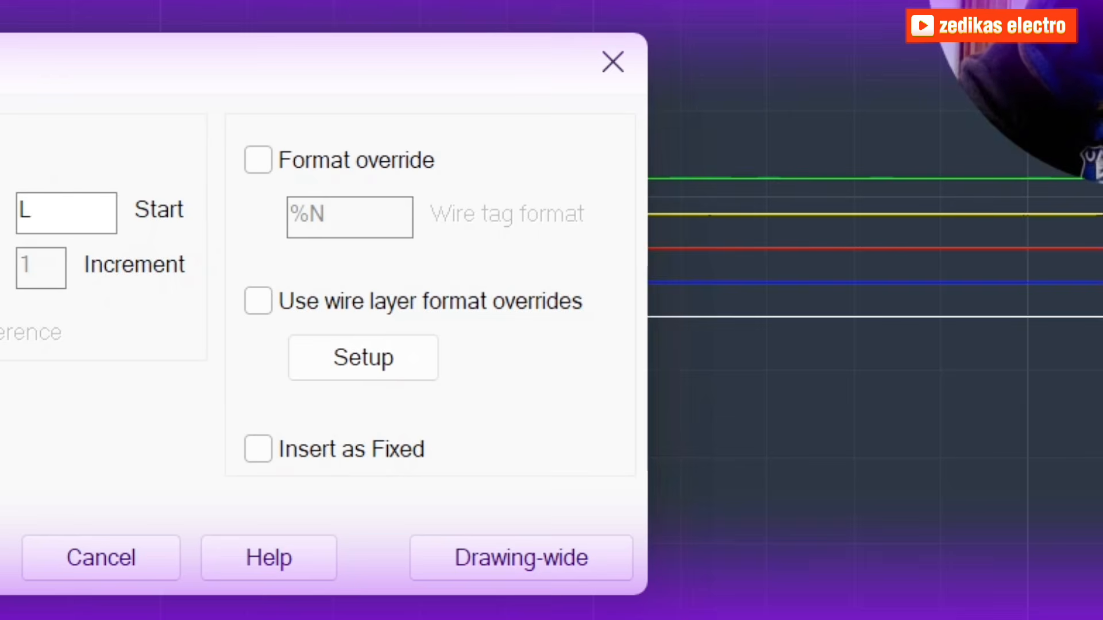
text(2)
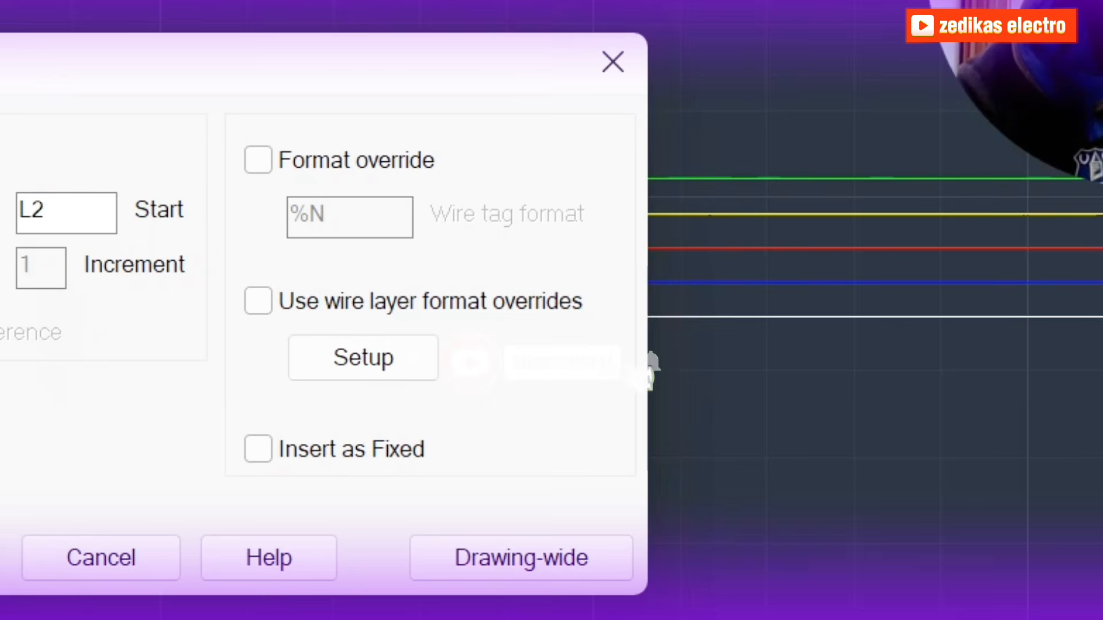
click(0, 558)
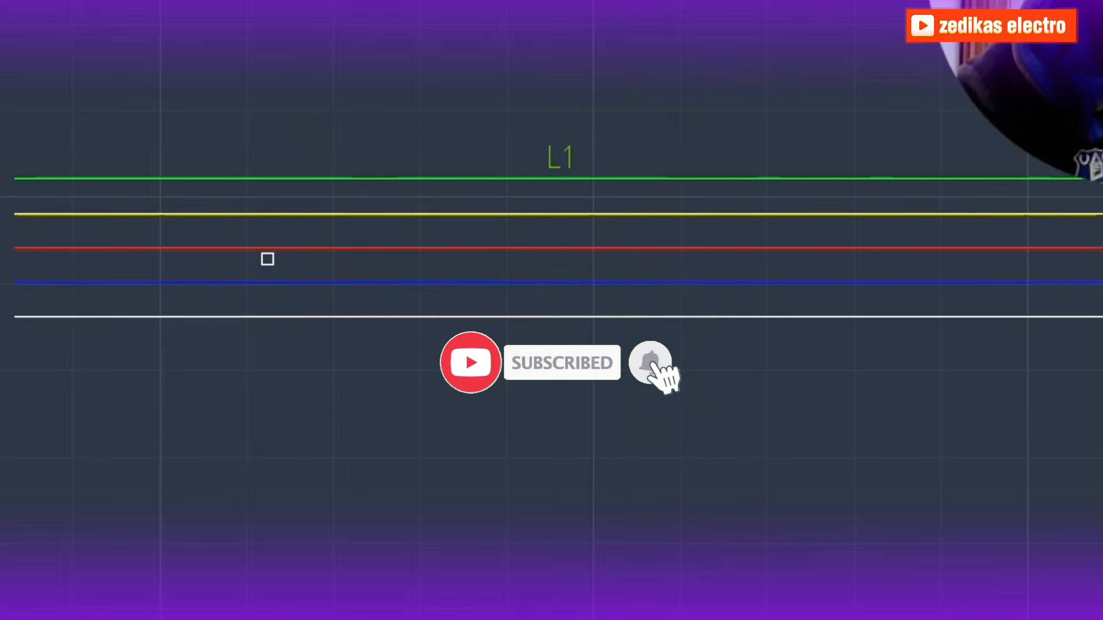
click(597, 215)
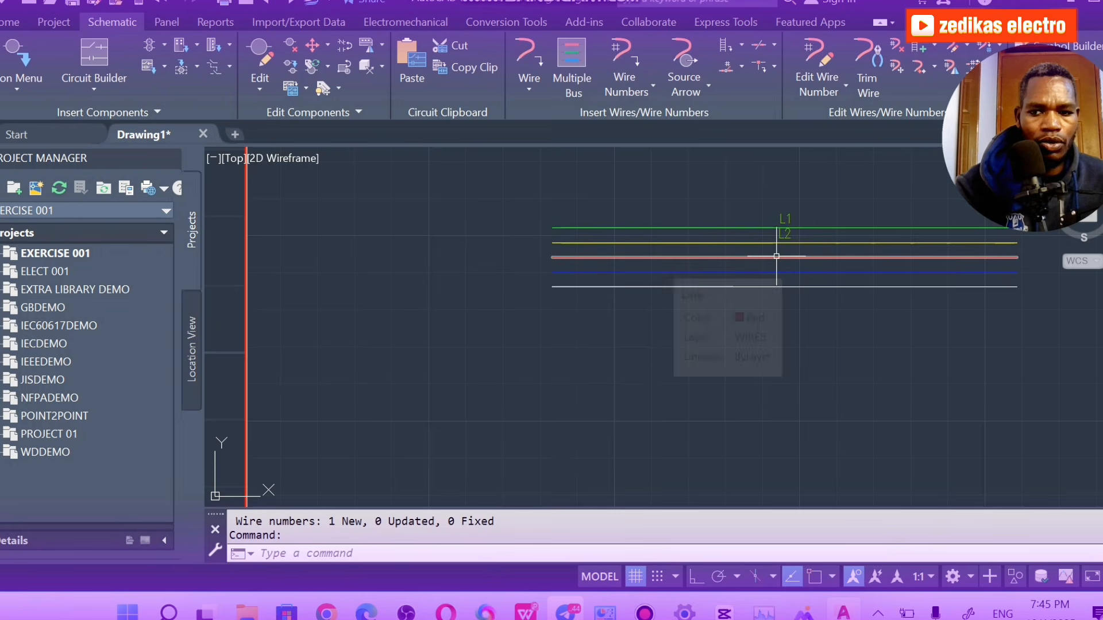
key(Escape)
Assign the sequential wire number L3 to the red third wire of the new bus.
click(776, 256)
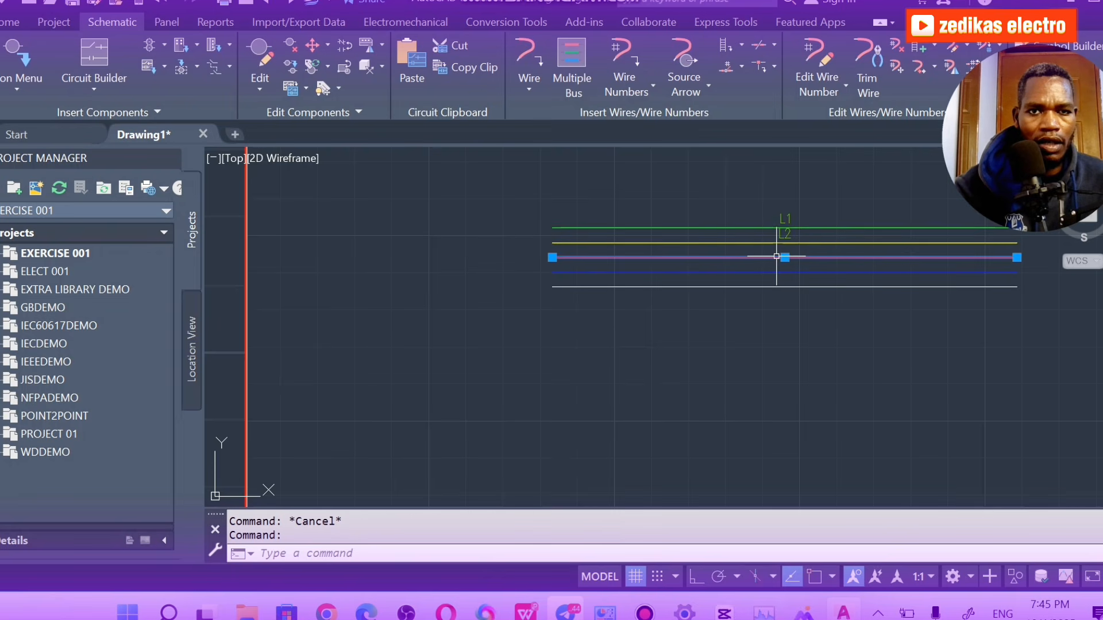
key(Escape)
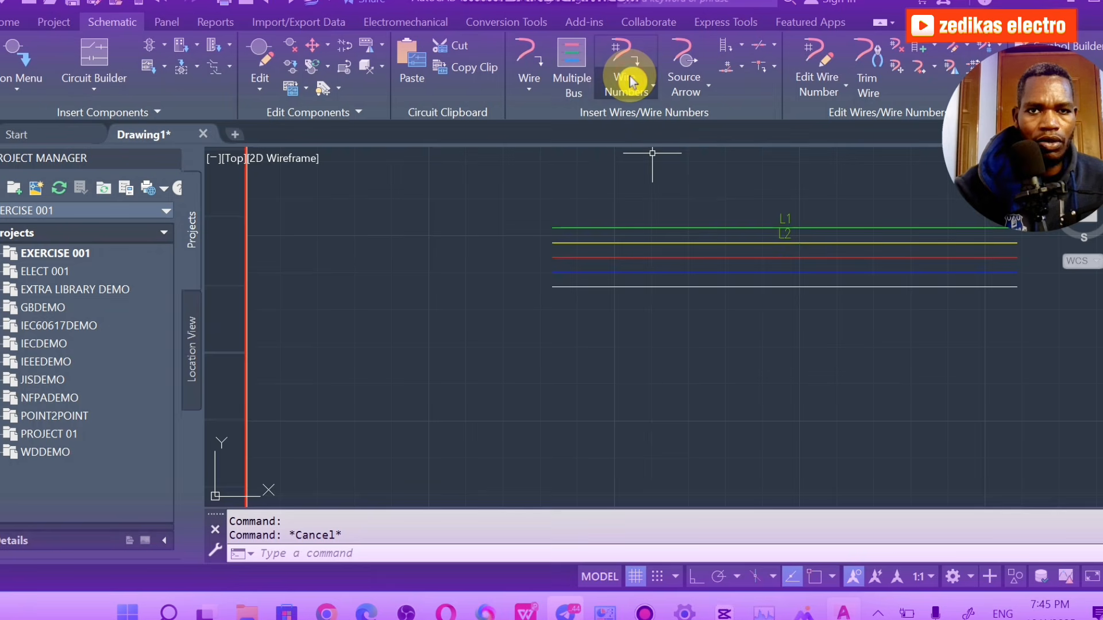
click(634, 84)
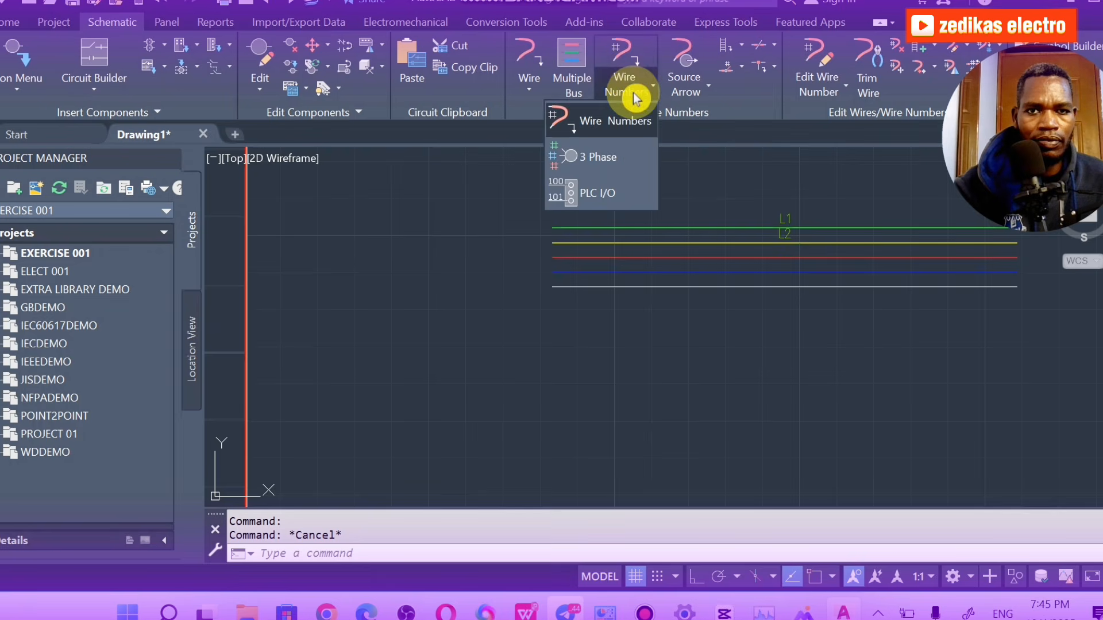
click(623, 120)
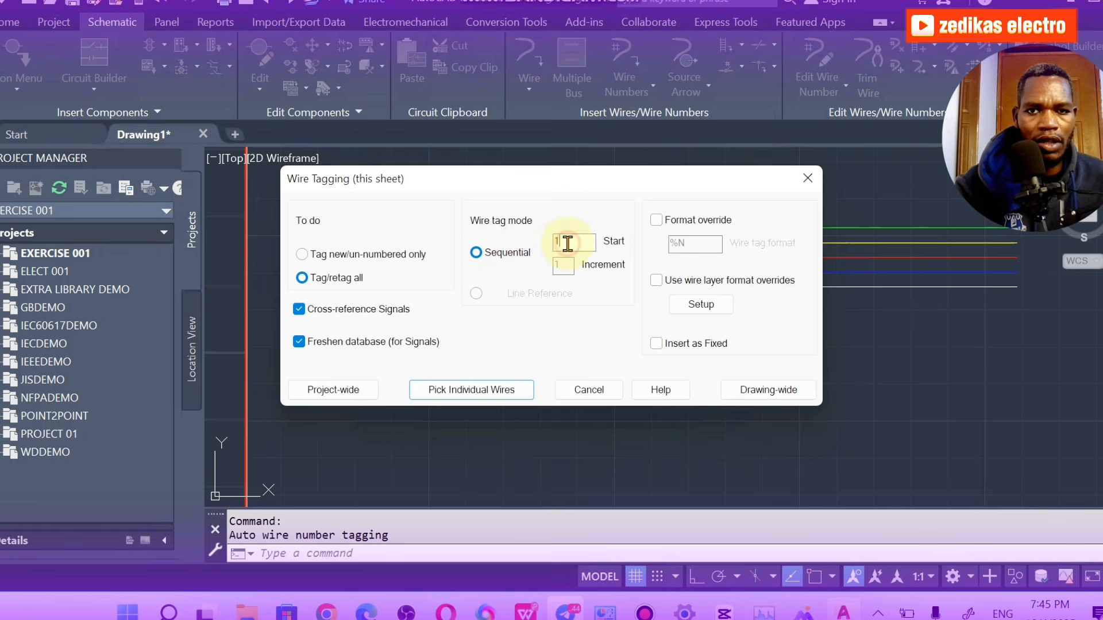
click(499, 391)
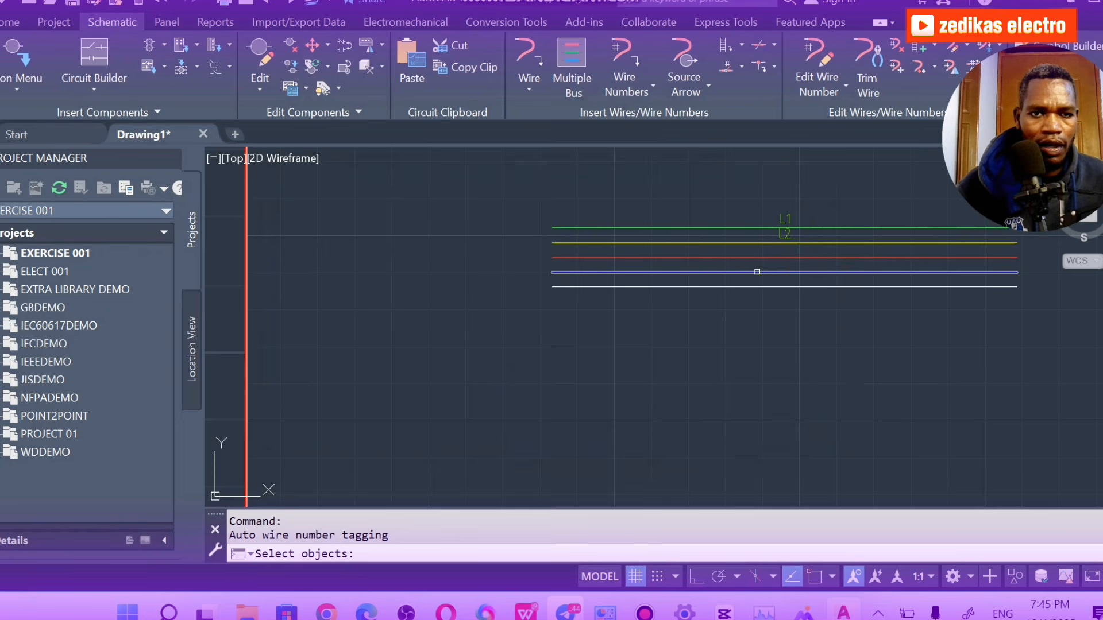
click(795, 259)
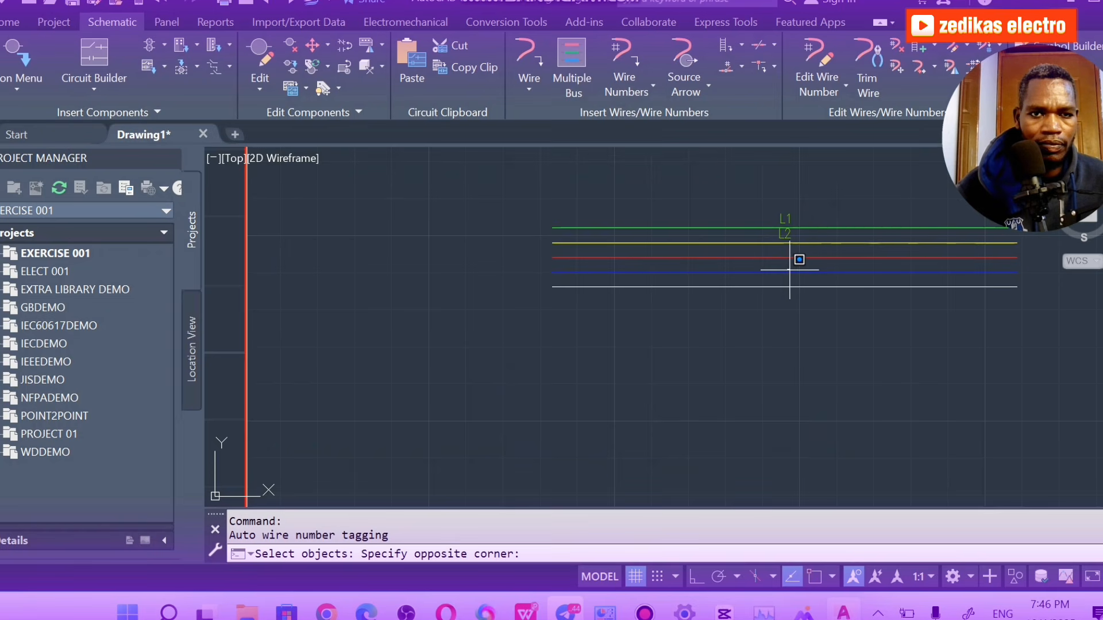
key(Escape)
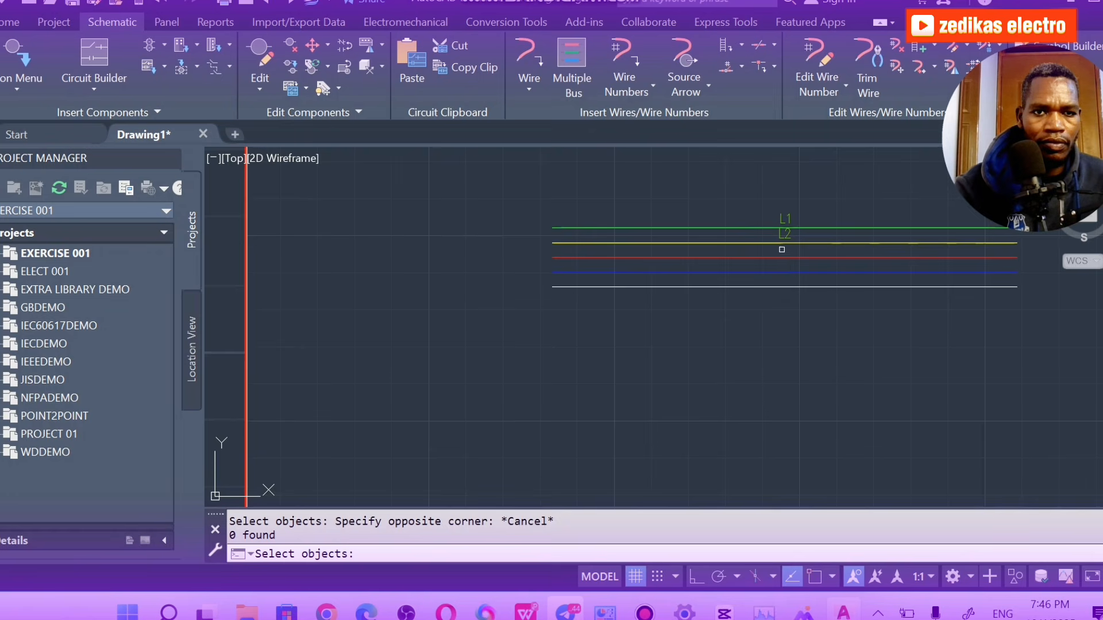
click(792, 257)
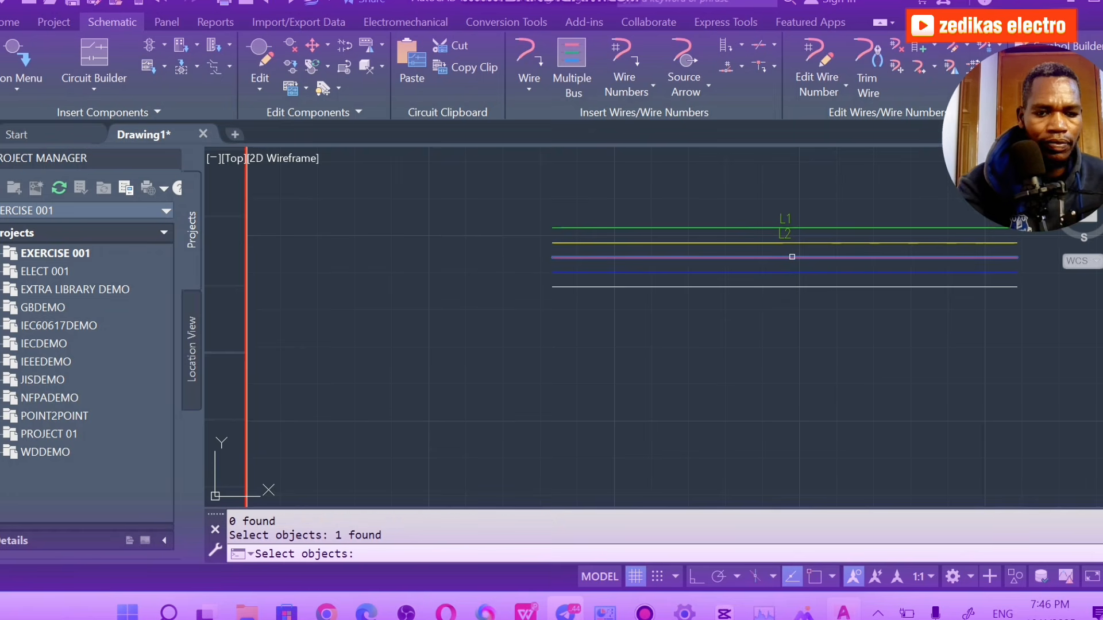
key(Return)
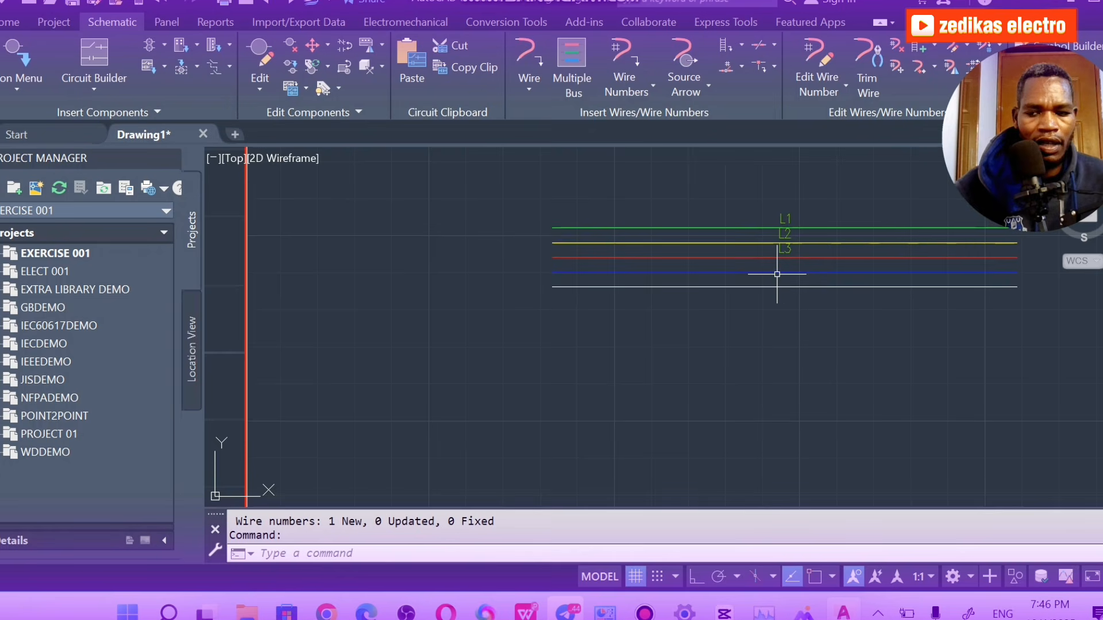
key(Escape)
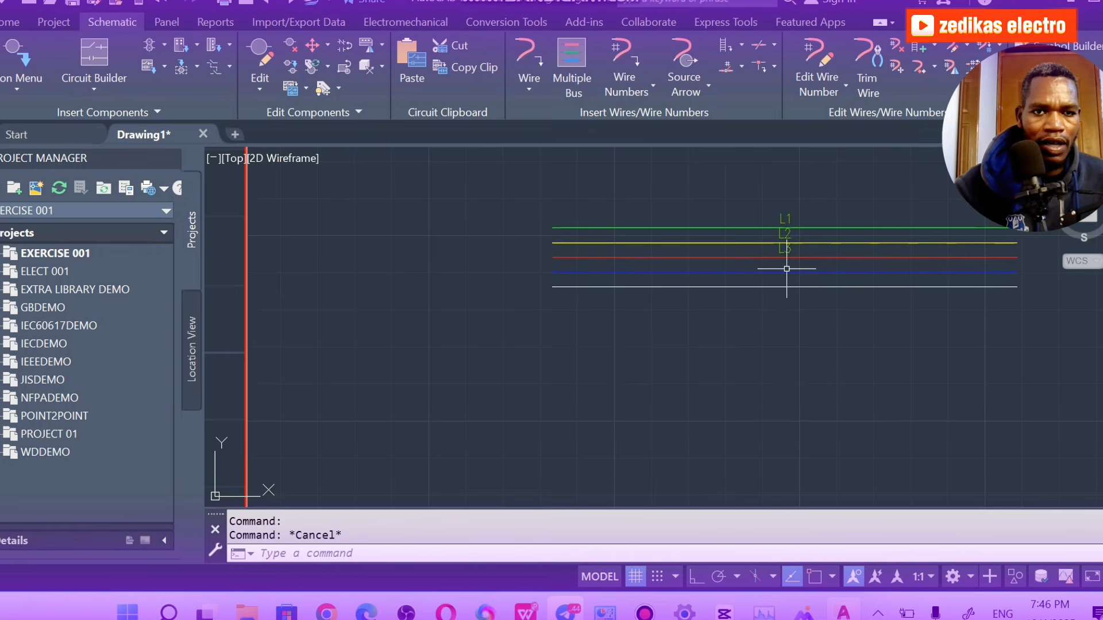
Assign the sequential wire number N to the blue fourth wire of the new bus.
click(785, 272)
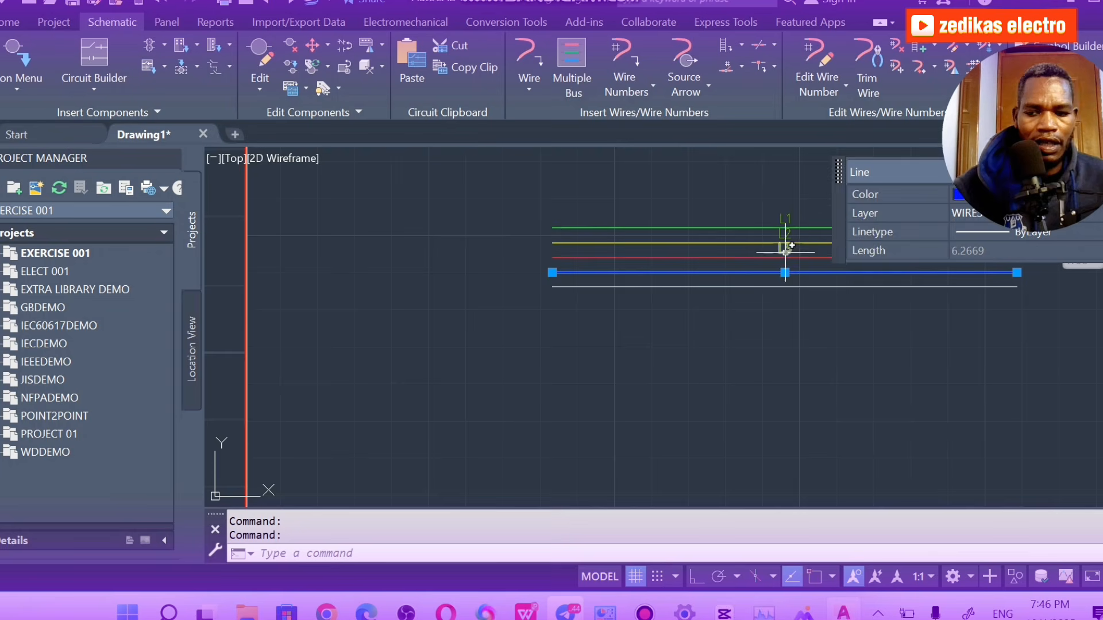
key(Escape)
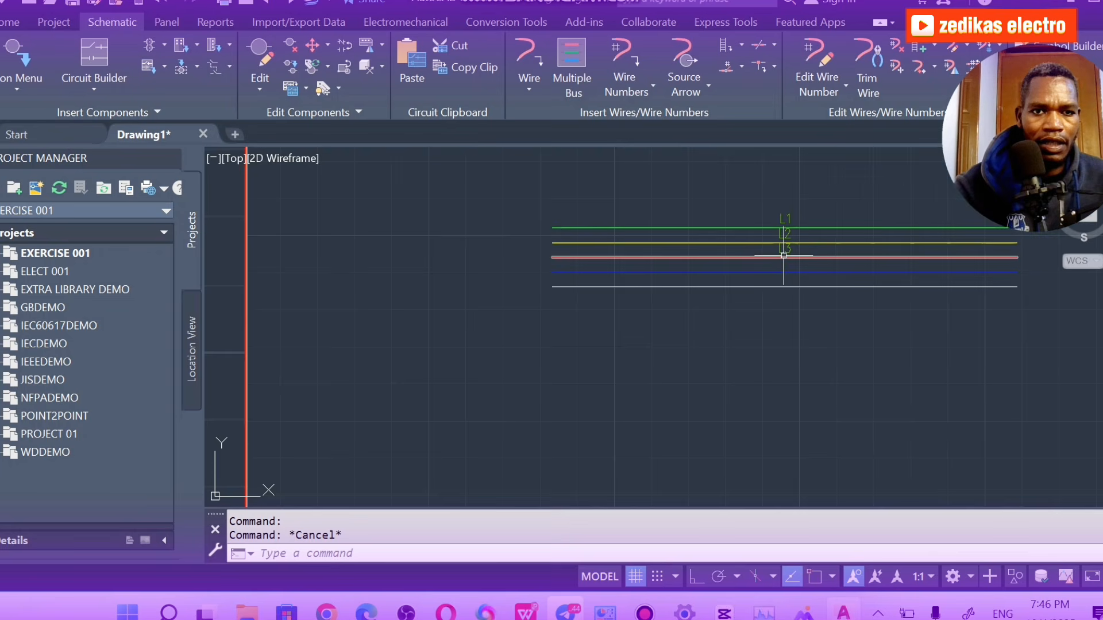
click(646, 88)
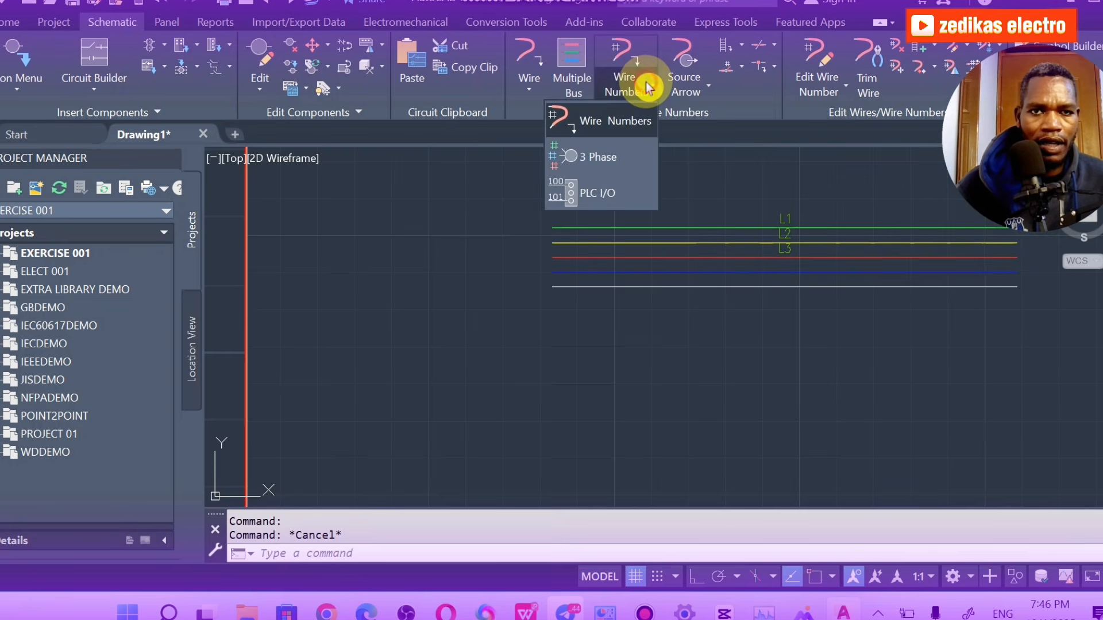
click(630, 120)
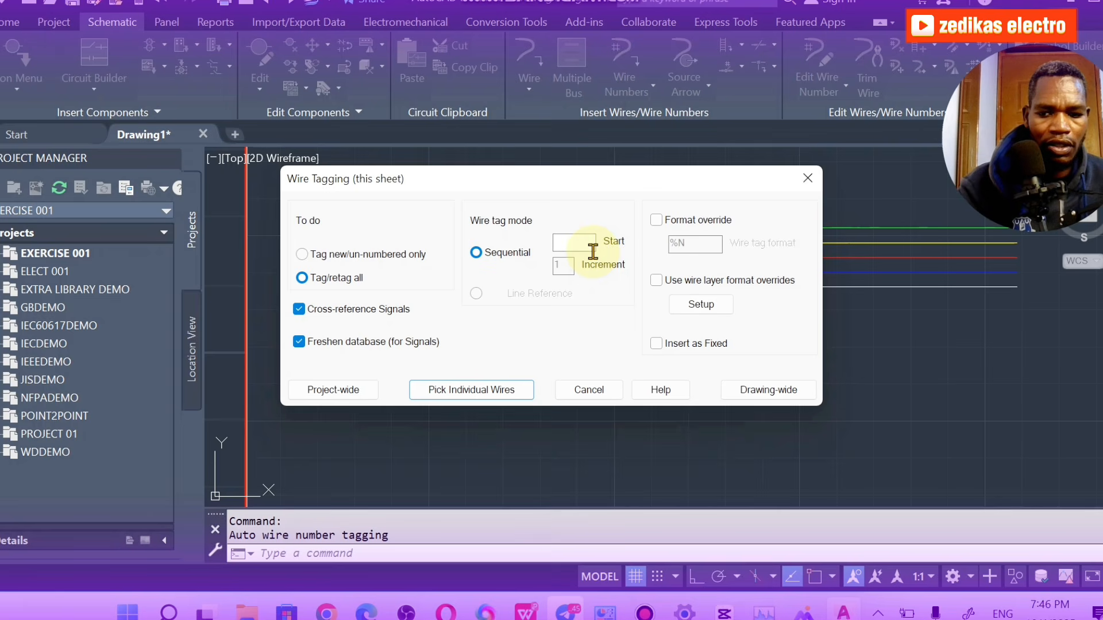
click(498, 387)
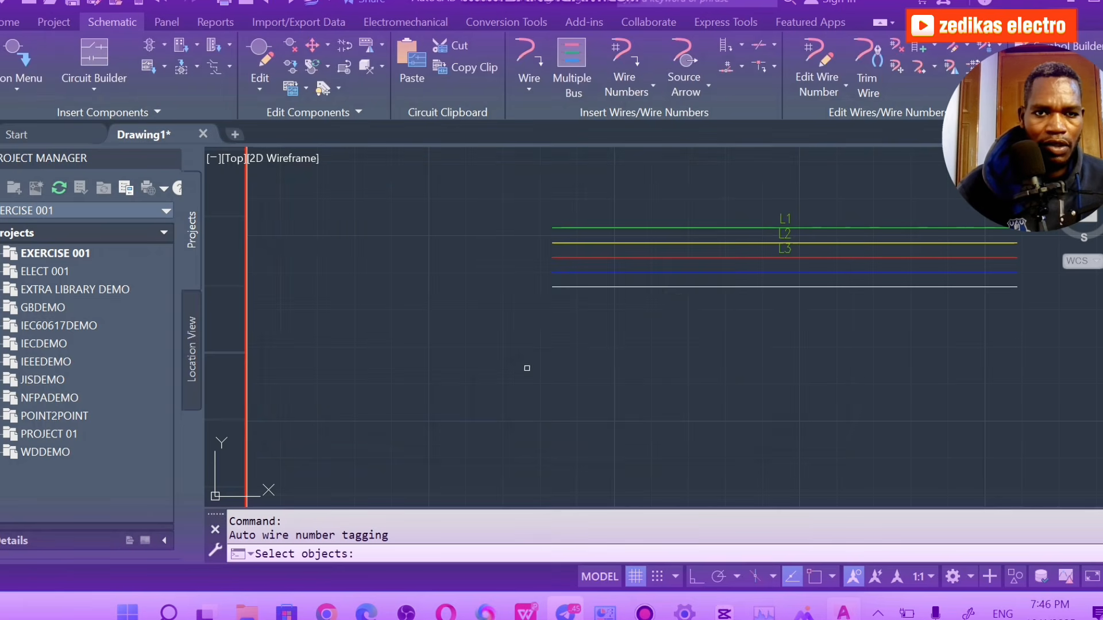
click(786, 273)
key(Return)
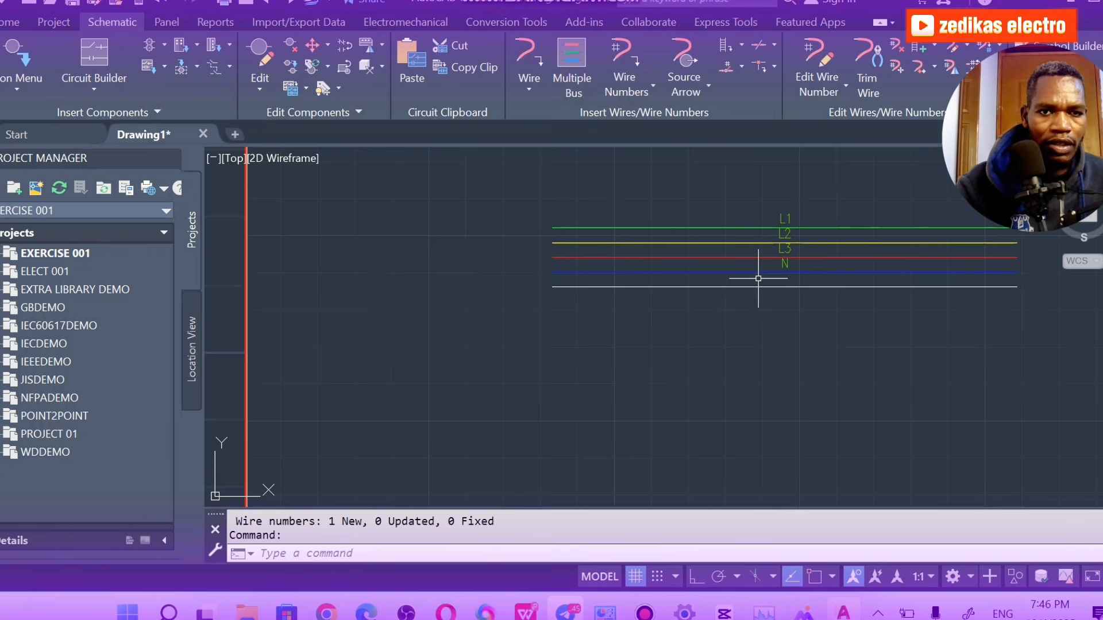
key(Escape)
scroll(794, 282, up, 2)
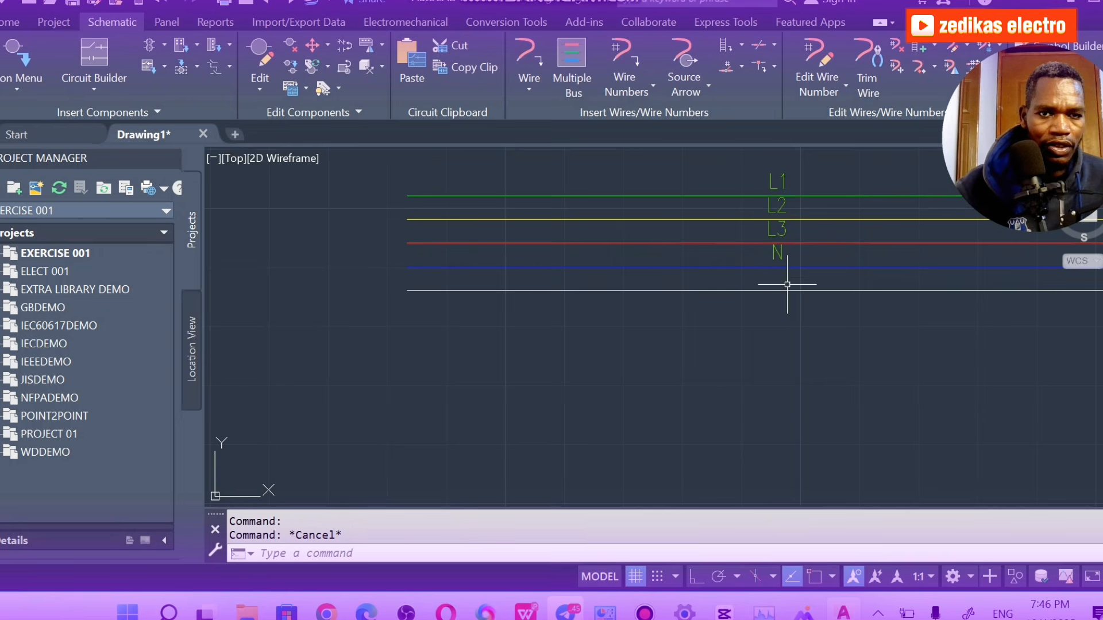
Assign the sequential wire number Earthing to the white fifth wire of the new bus.
key(Escape)
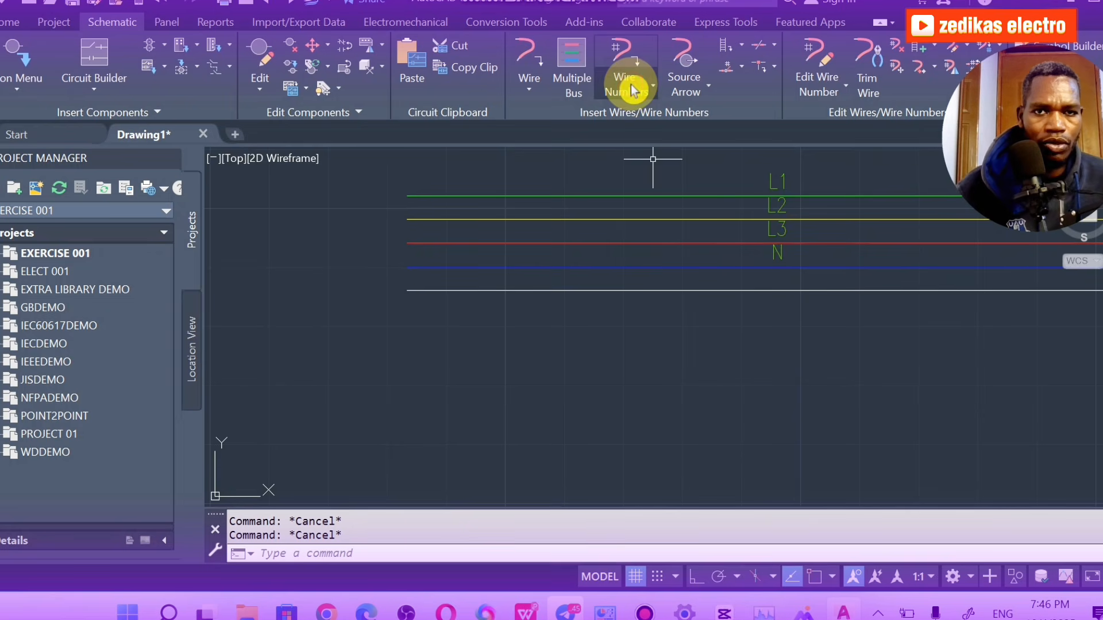
click(637, 89)
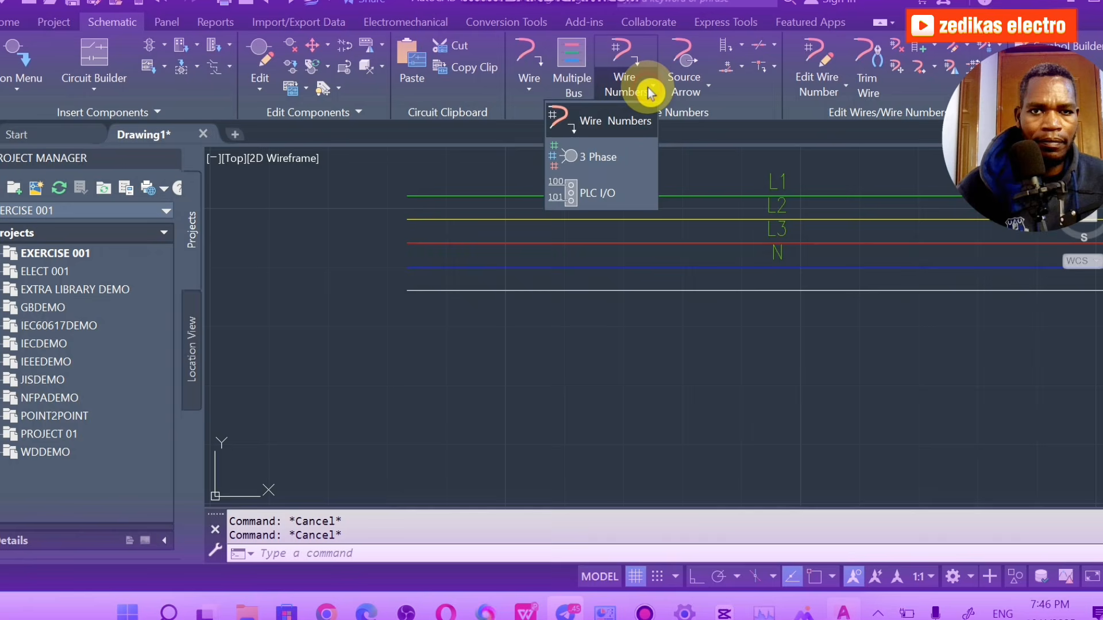
click(614, 125)
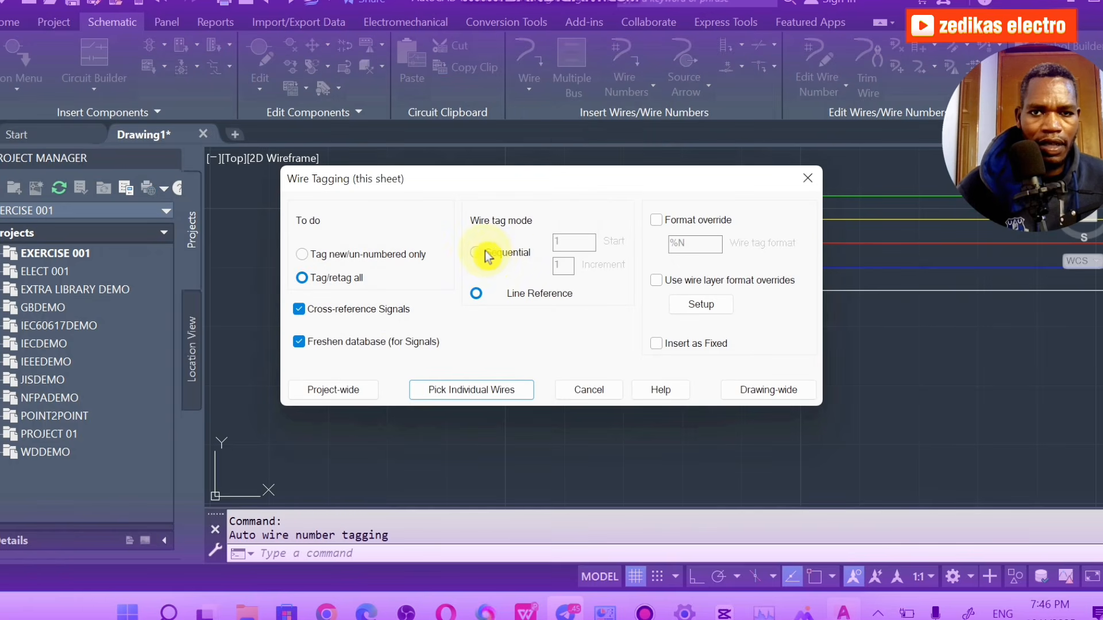
click(485, 256)
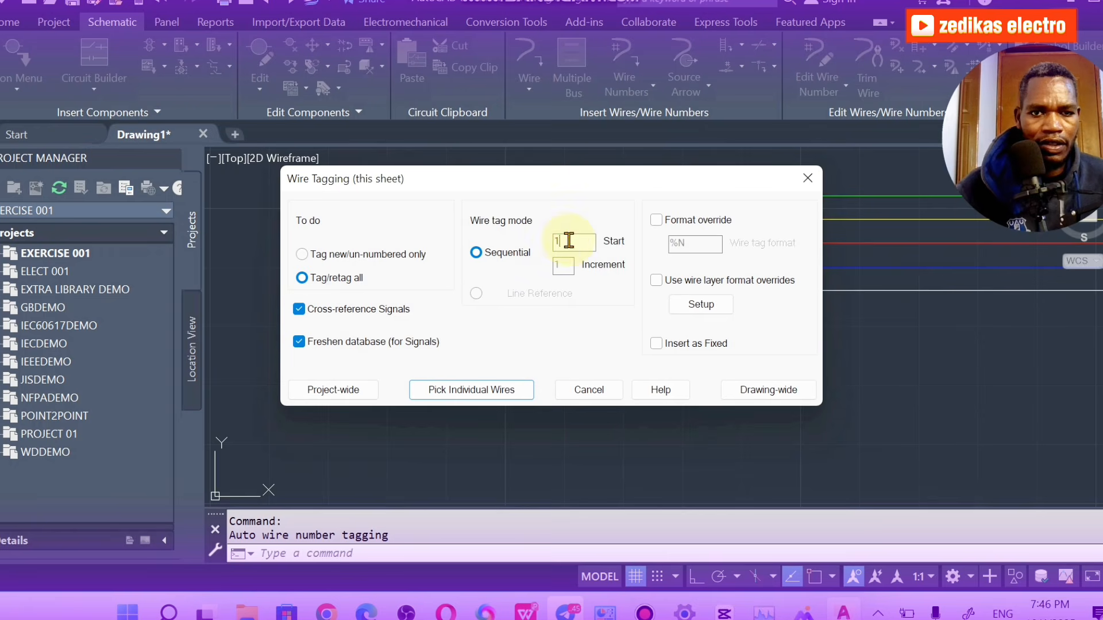
key(BackSpace)
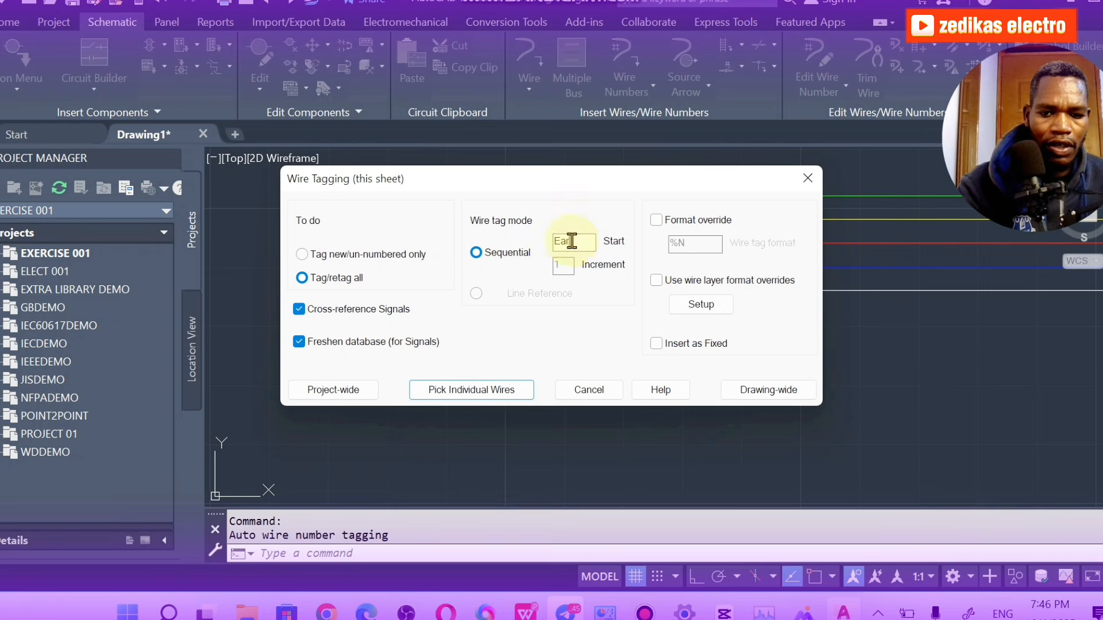
text(Earthin)
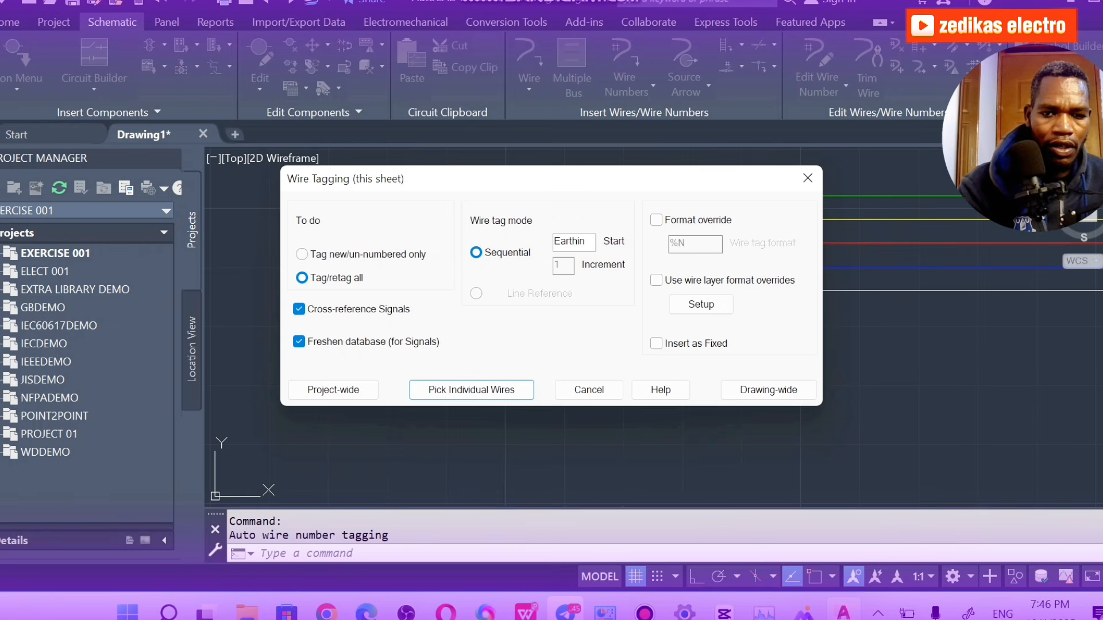
text(g)
click(490, 390)
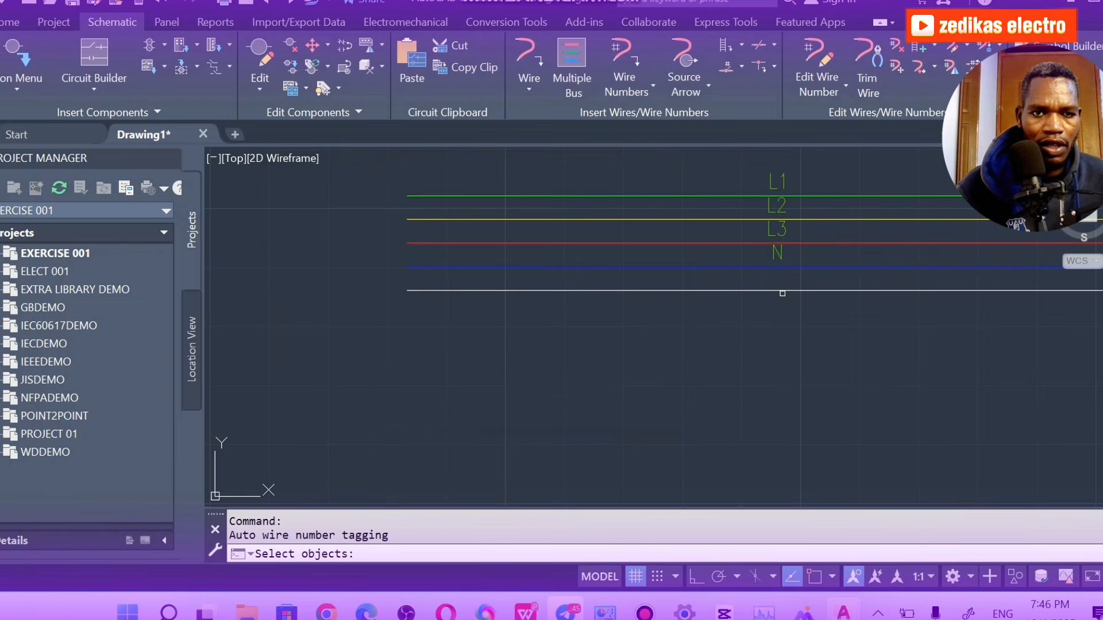
click(781, 290)
key(Return)
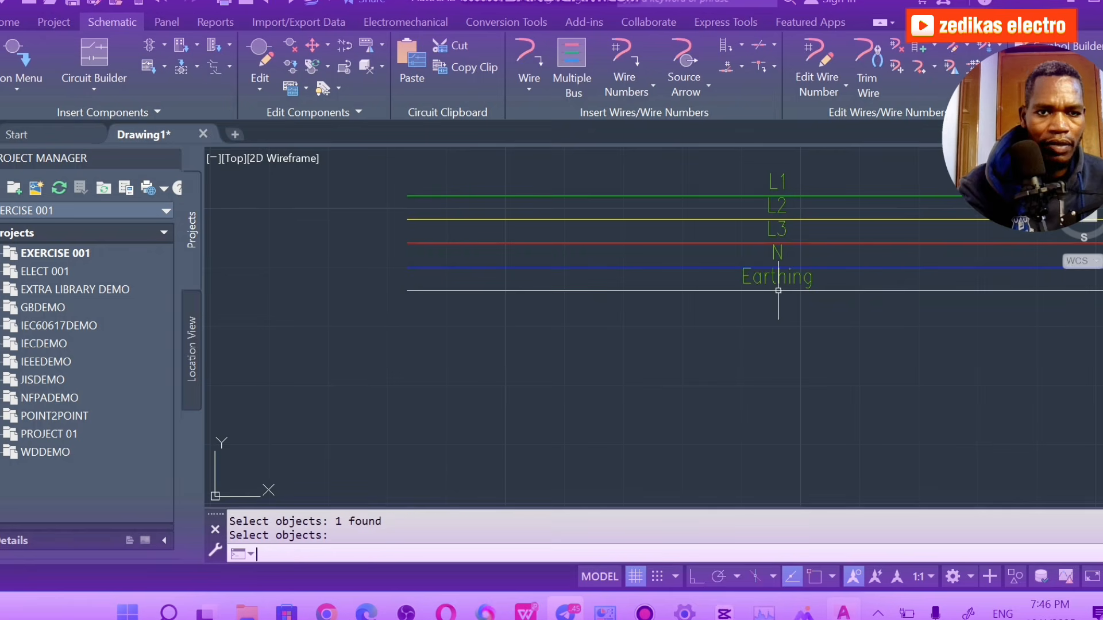
scroll(637, 270, down, 3)
scroll(701, 248, up, 4)
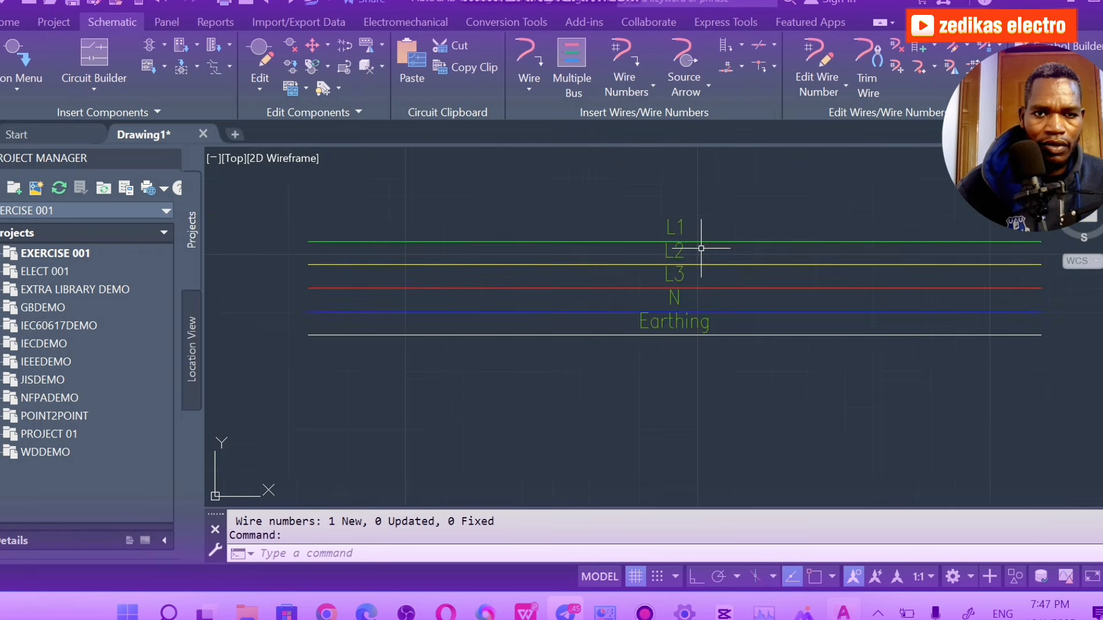
Select the wire labels L1, L2, L3, N and Earthing and move them beyond the bus wires' right-hand ends.
scroll(701, 248, down, 2)
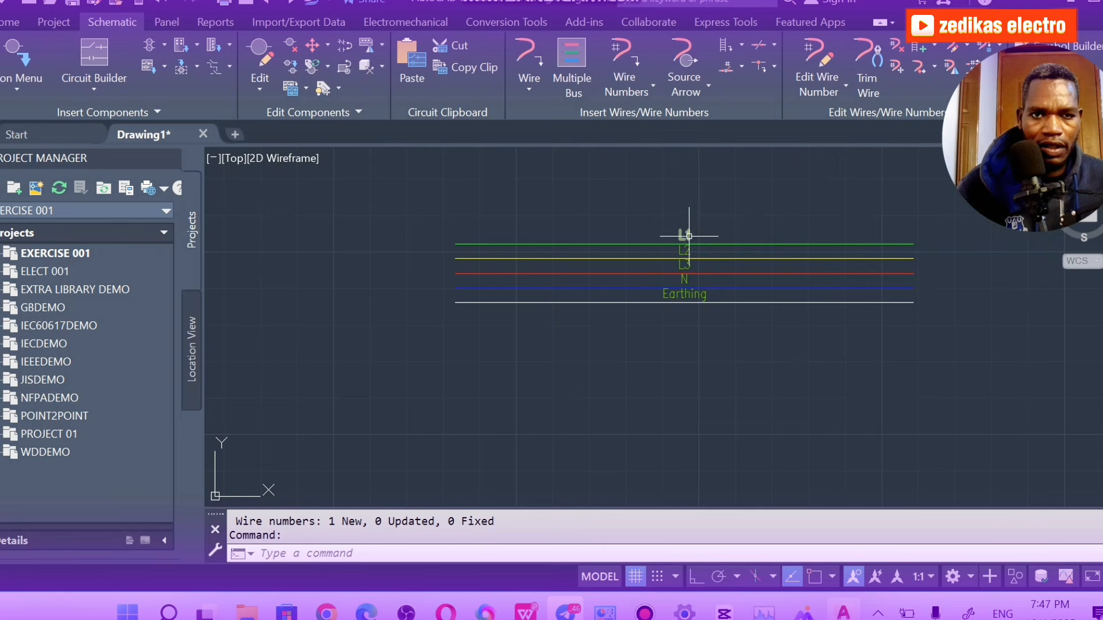
click(685, 234)
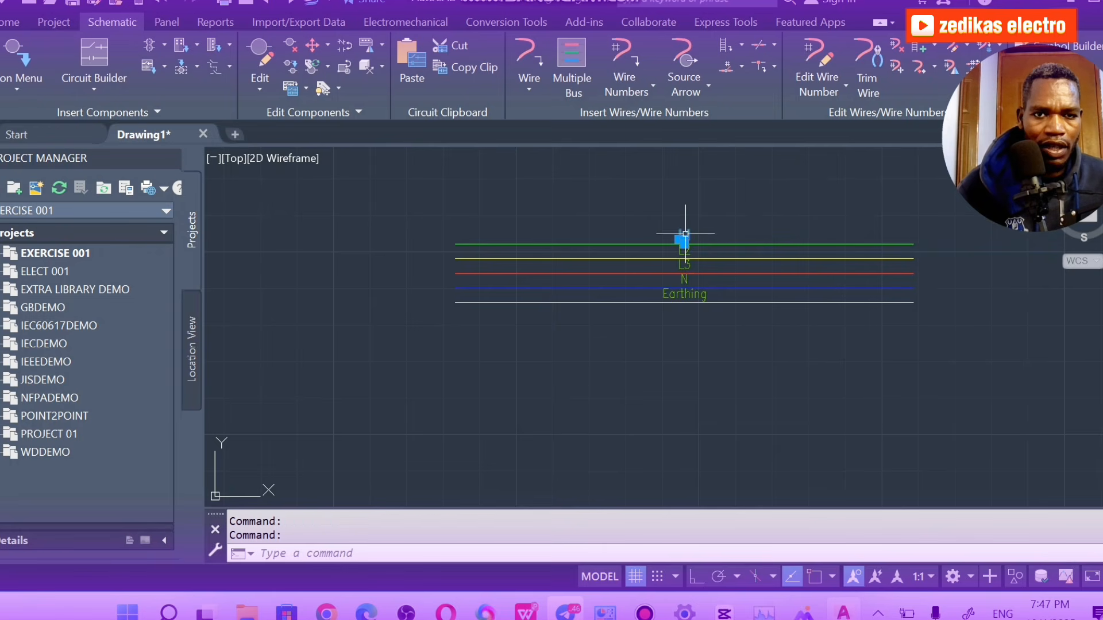
scroll(684, 226, up, 2)
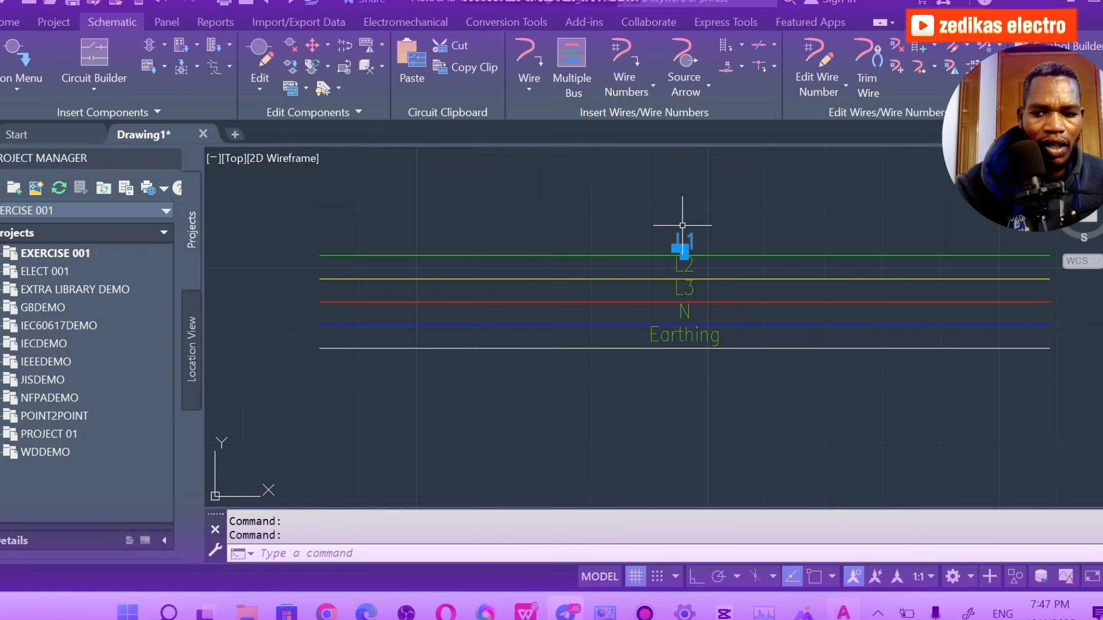
key(Escape)
click(692, 248)
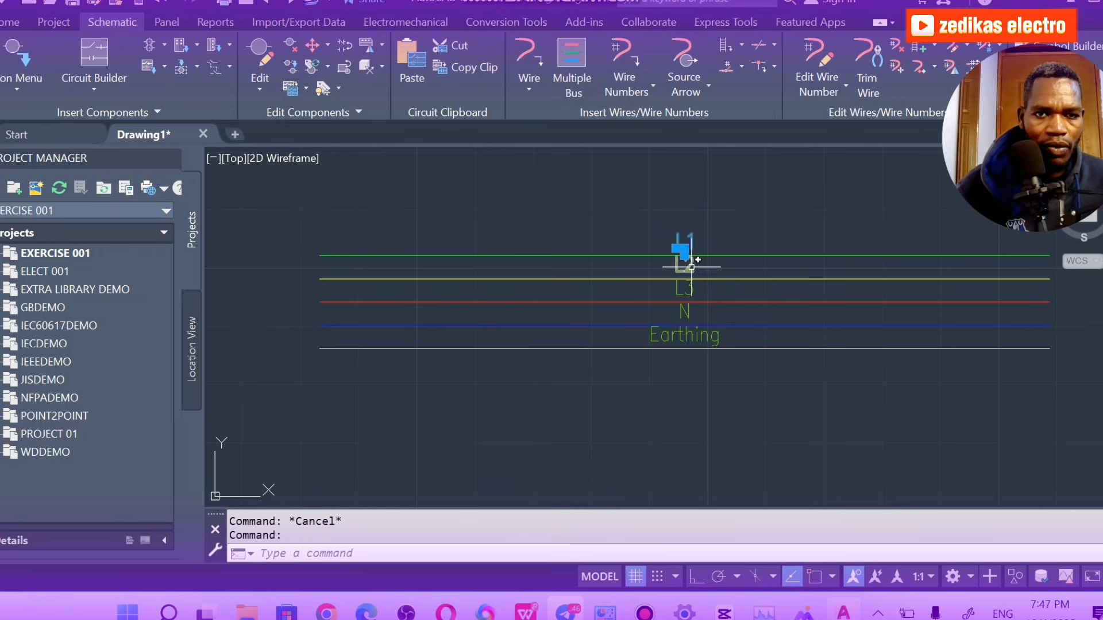
click(691, 267)
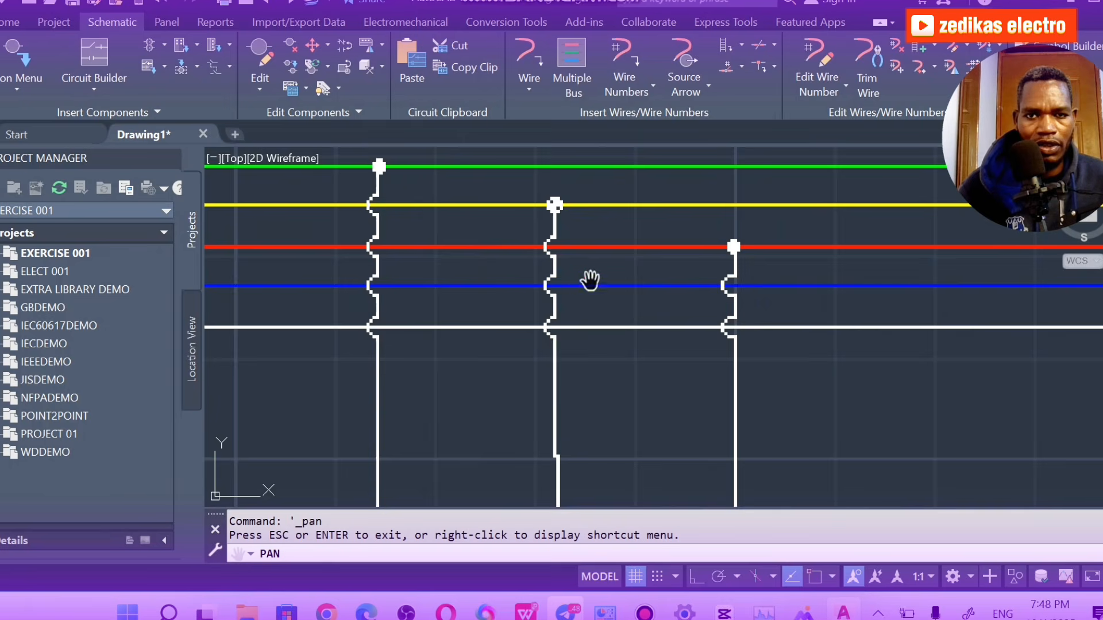
Draw a wire from the green L1 line vertically down across the other four bus wires to below the bus.
scroll(590, 280, down, 4)
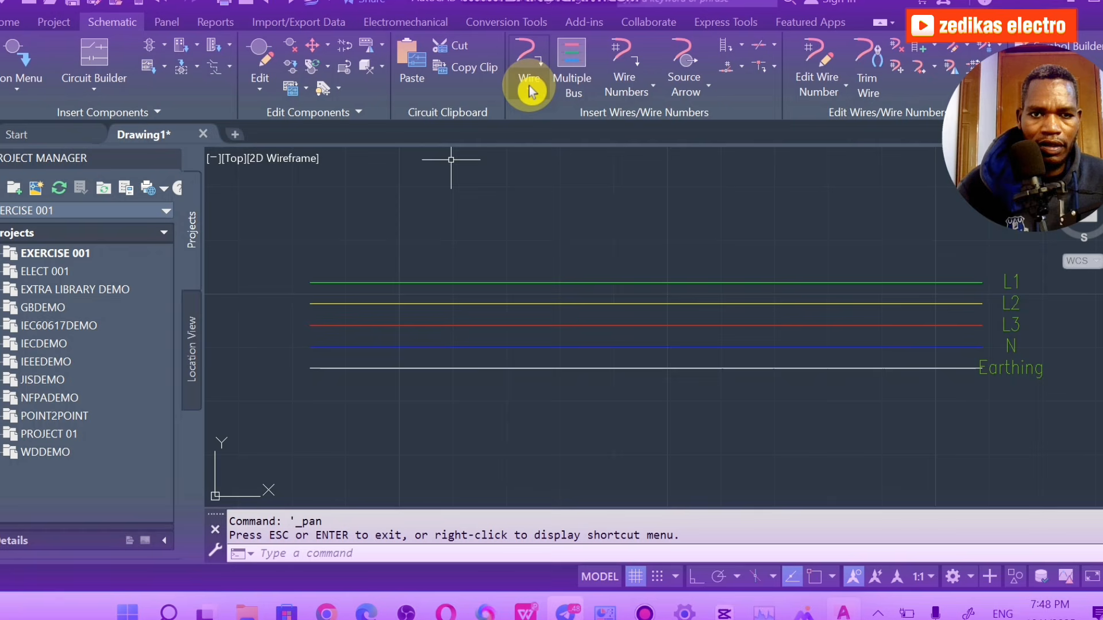
click(530, 86)
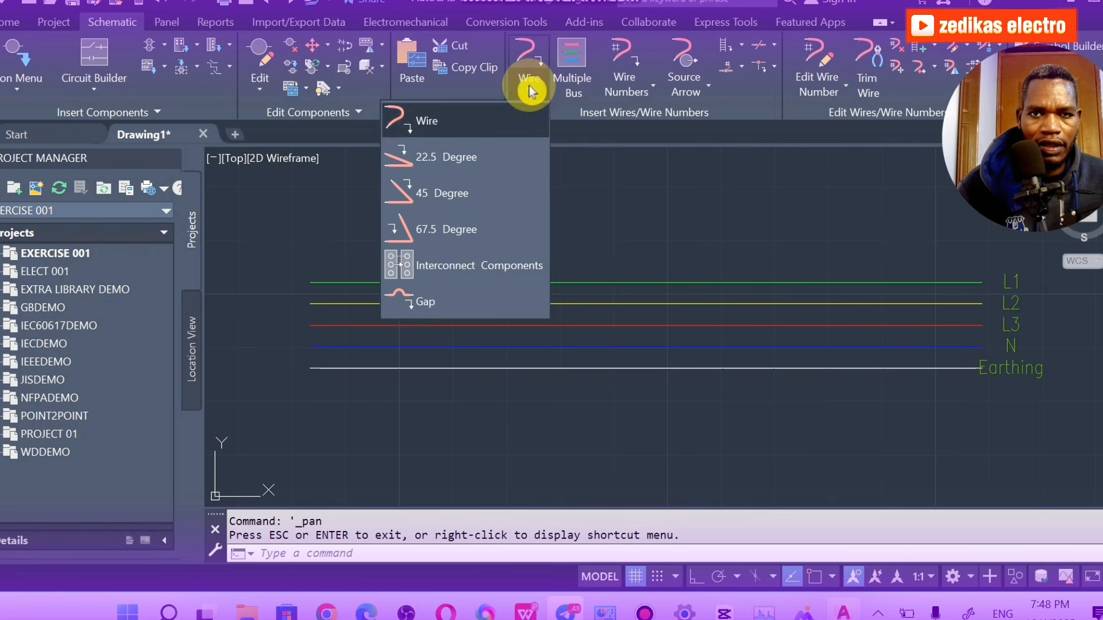
click(493, 118)
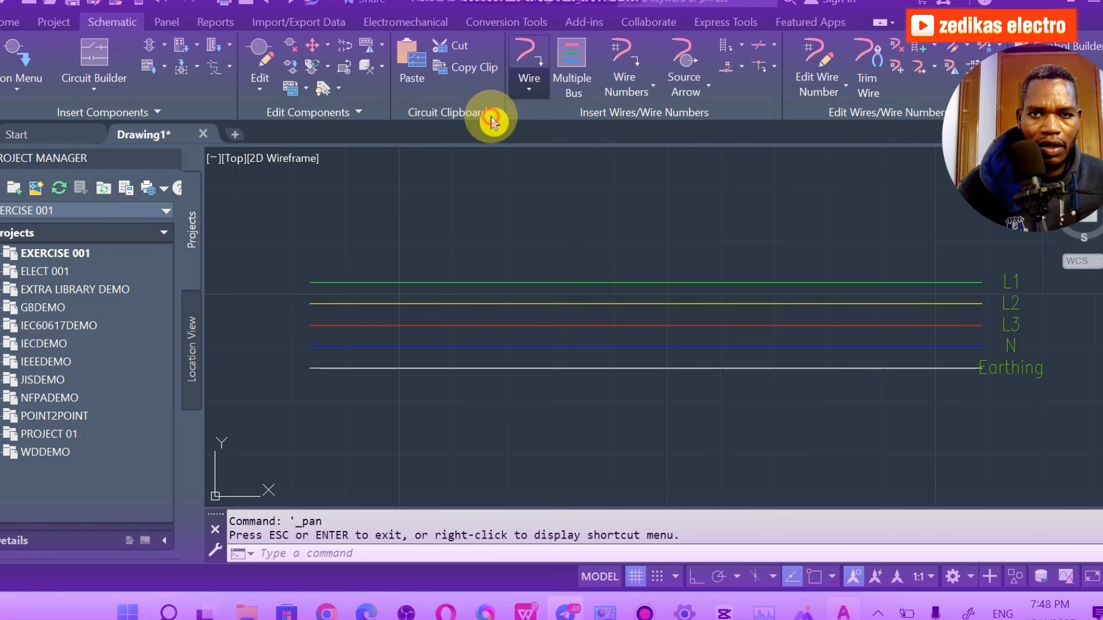
click(585, 283)
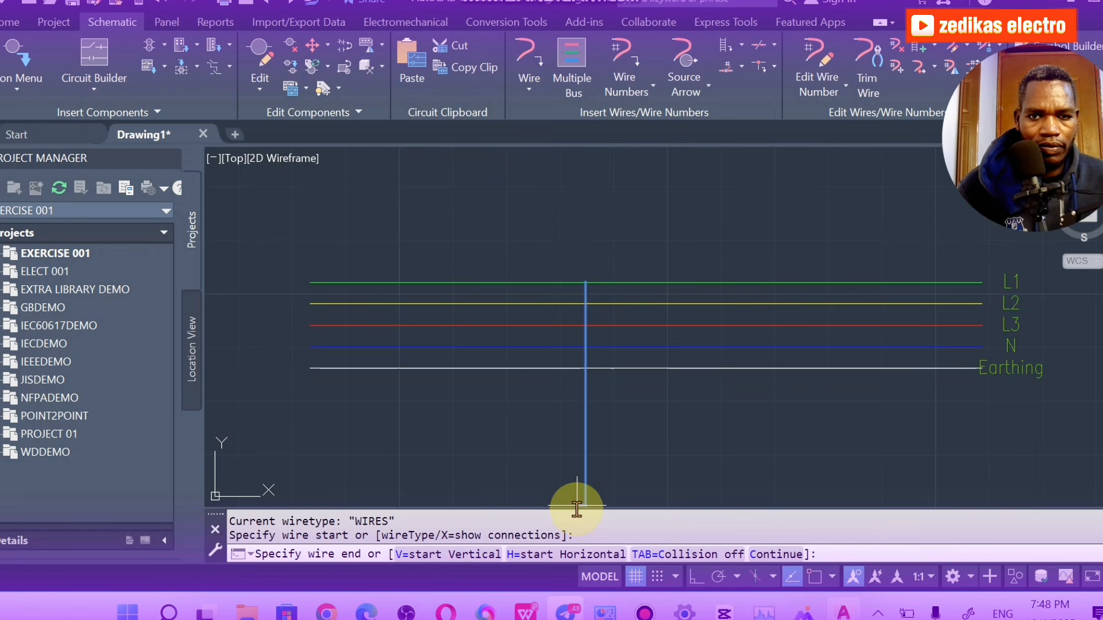
scroll(577, 505, down, 3)
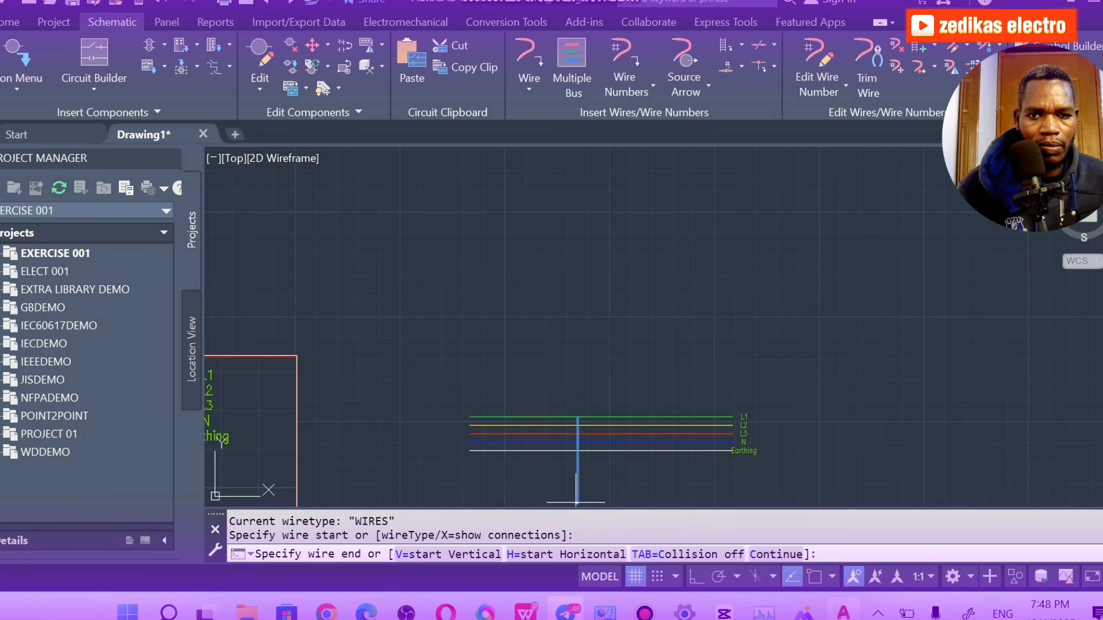
scroll(577, 491, down, 3)
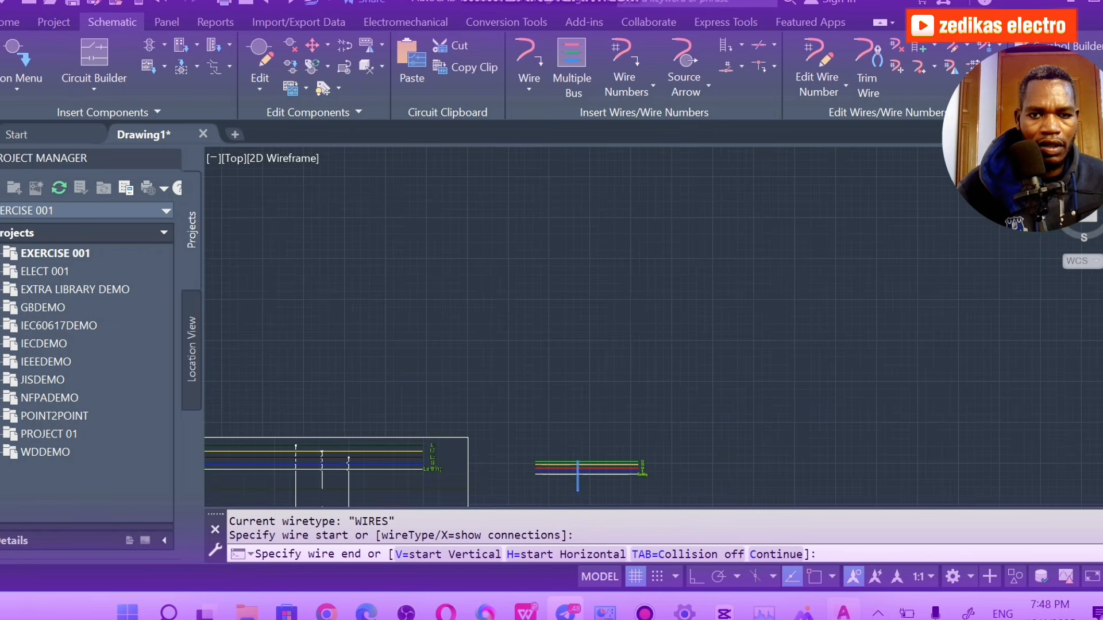
scroll(578, 492, up, 6)
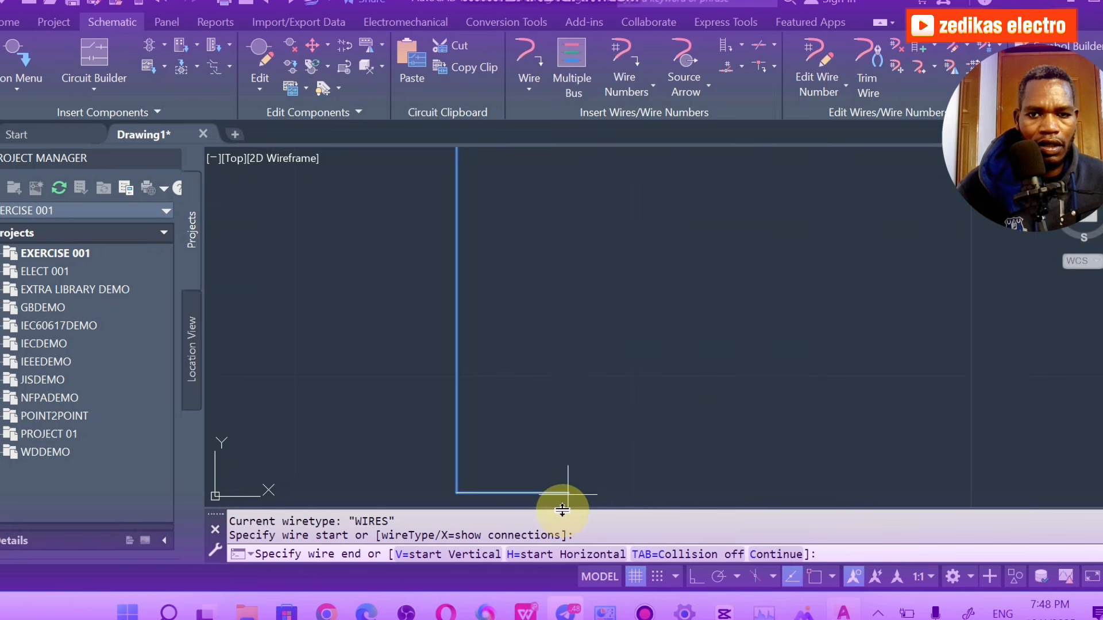
click(560, 502)
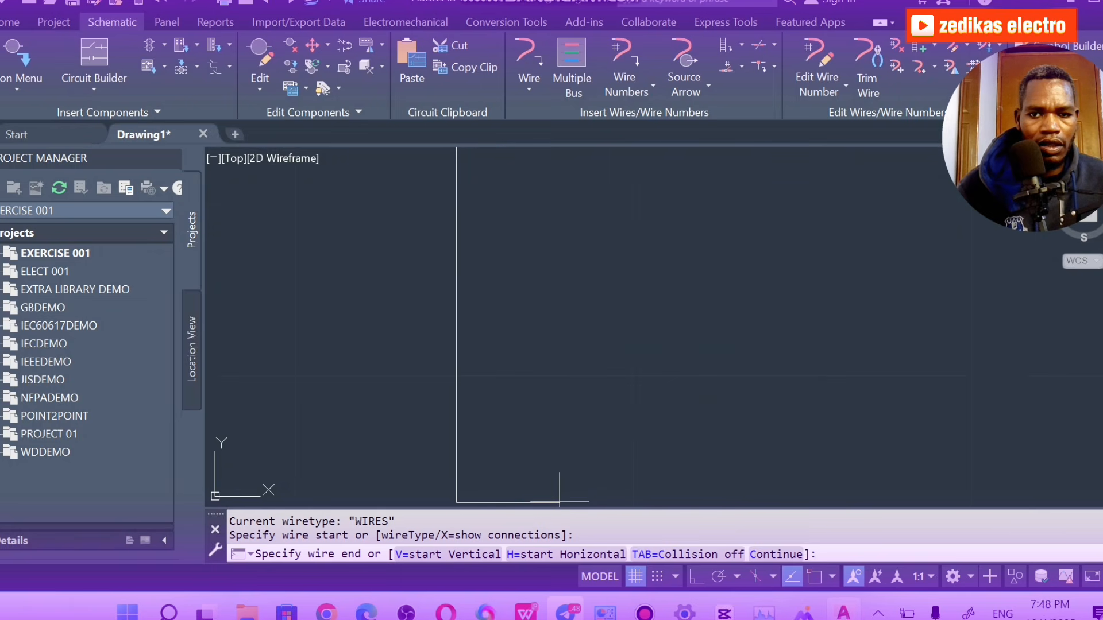
key(Return)
scroll(567, 488, down, 5)
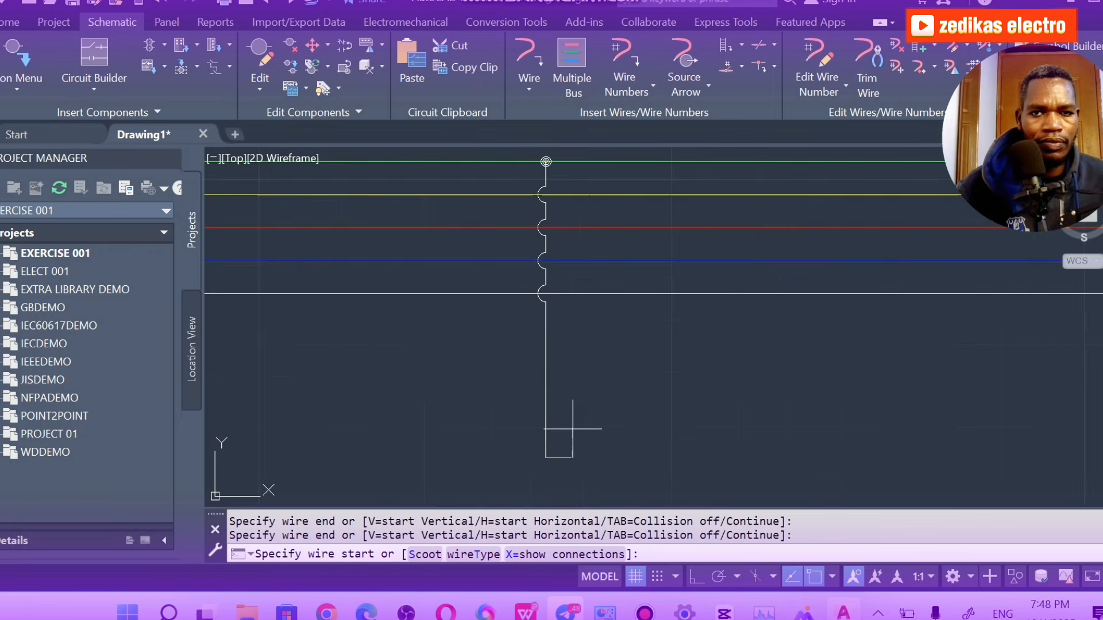
scroll(561, 247, up, 5)
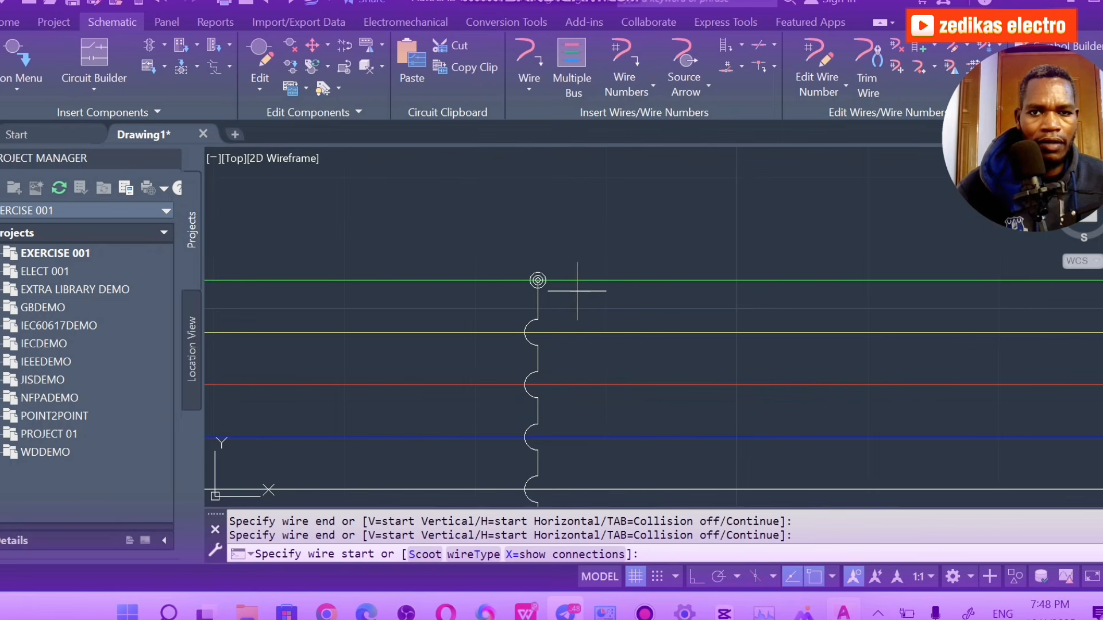
Draw a second vertical wire from the yellow L2 line down past the bus, to the right of the L1 drop.
click(524, 57)
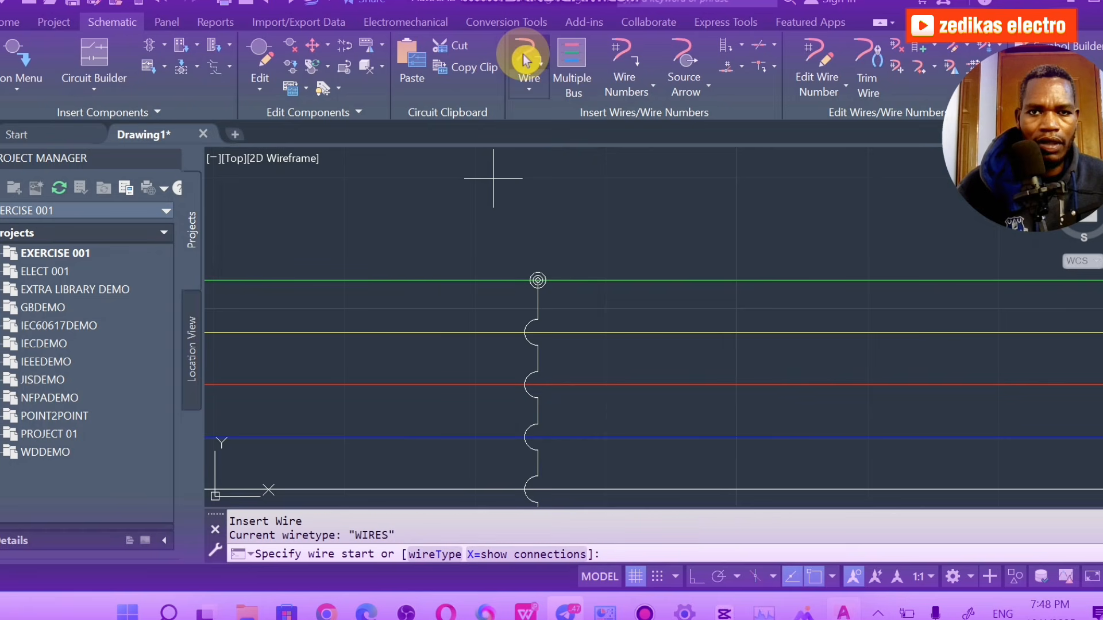
click(529, 92)
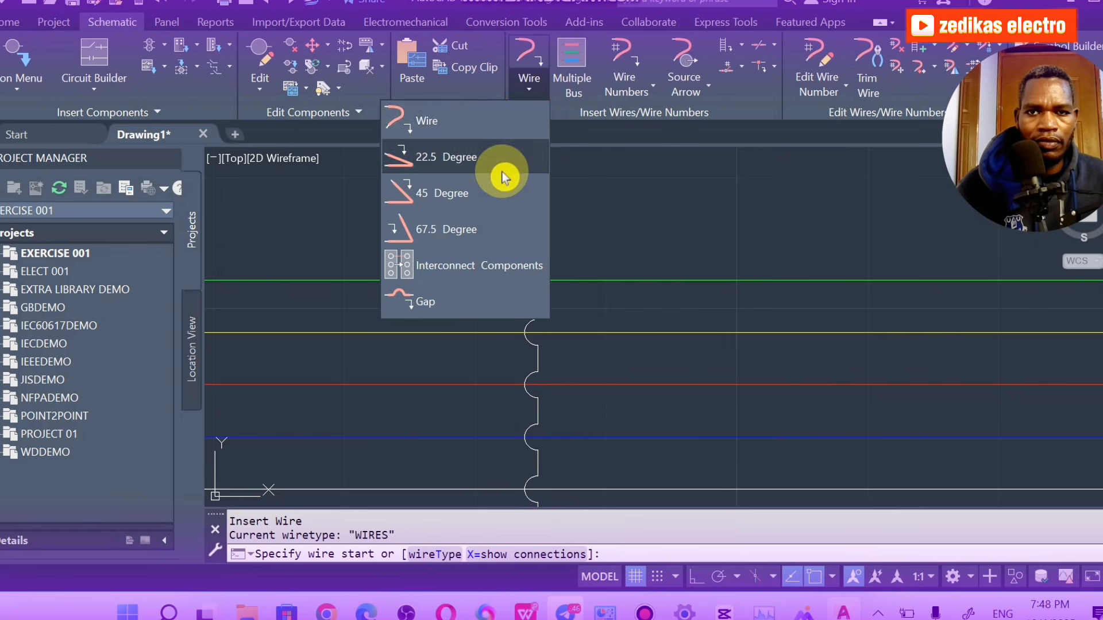
click(492, 123)
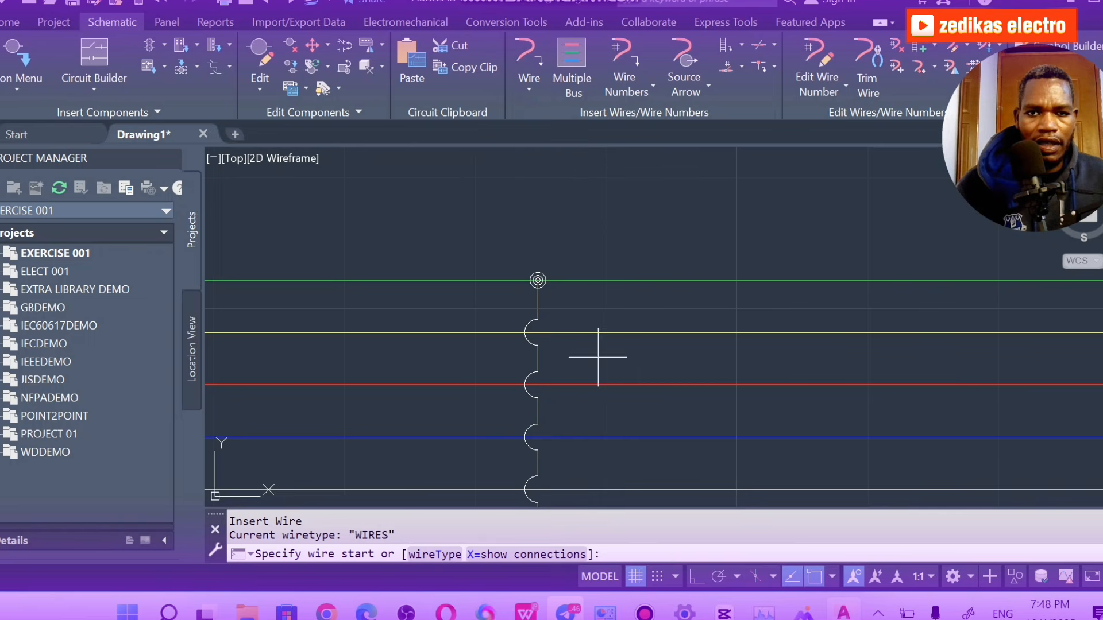
click(664, 333)
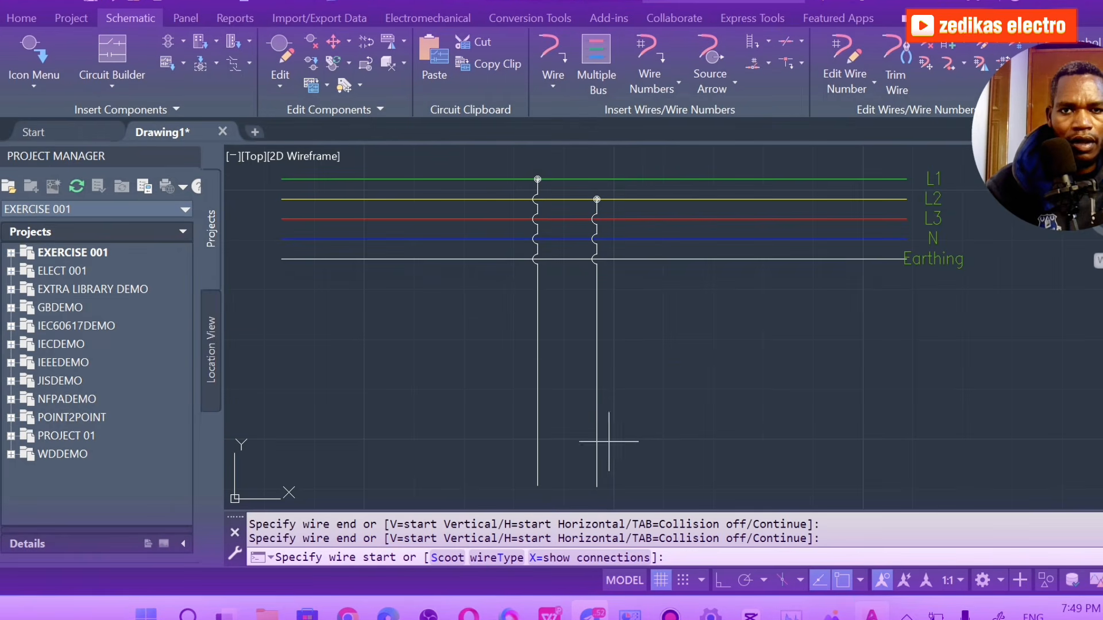
Draw a third vertical wire from the red L3 line down past the bus, level with the other two drops.
click(653, 219)
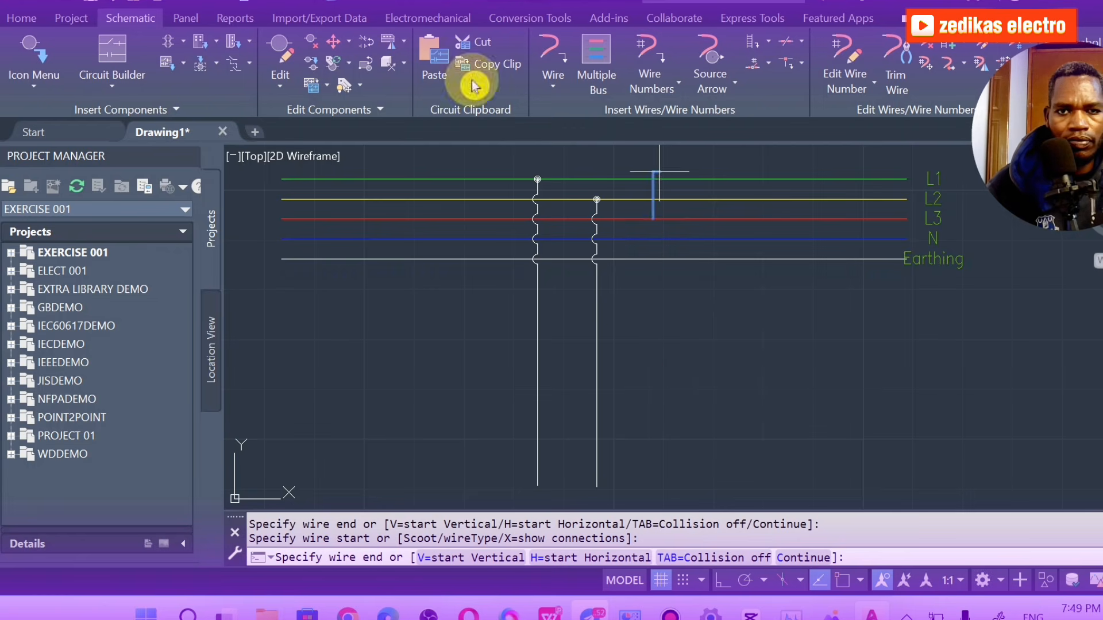
click(656, 490)
key(Return)
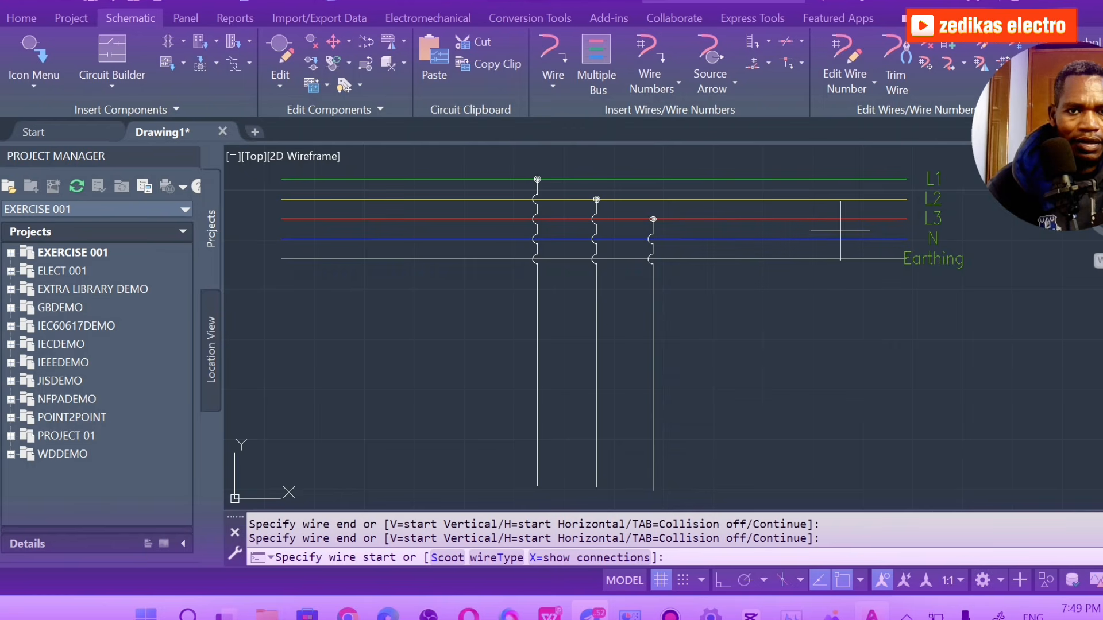
Examine how the existing power diagram continues below the bus through the MCCB, CR contacts and OL overloads to the motor.
scroll(921, 242, down, 2)
scroll(714, 250, up, 2)
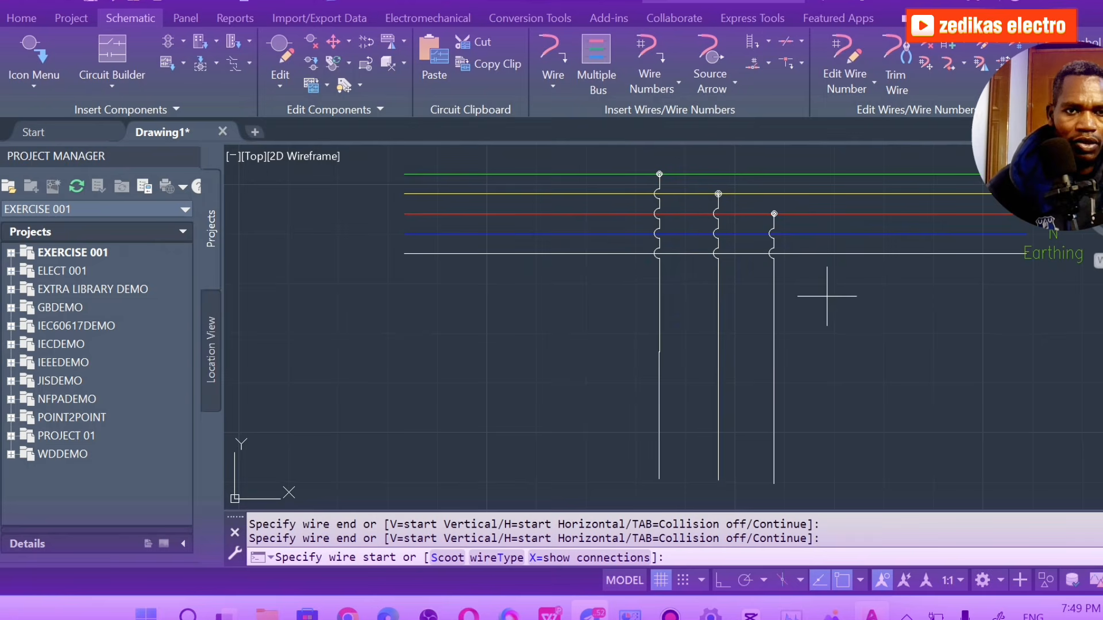
scroll(357, 247, down, 5)
right_click(409, 225)
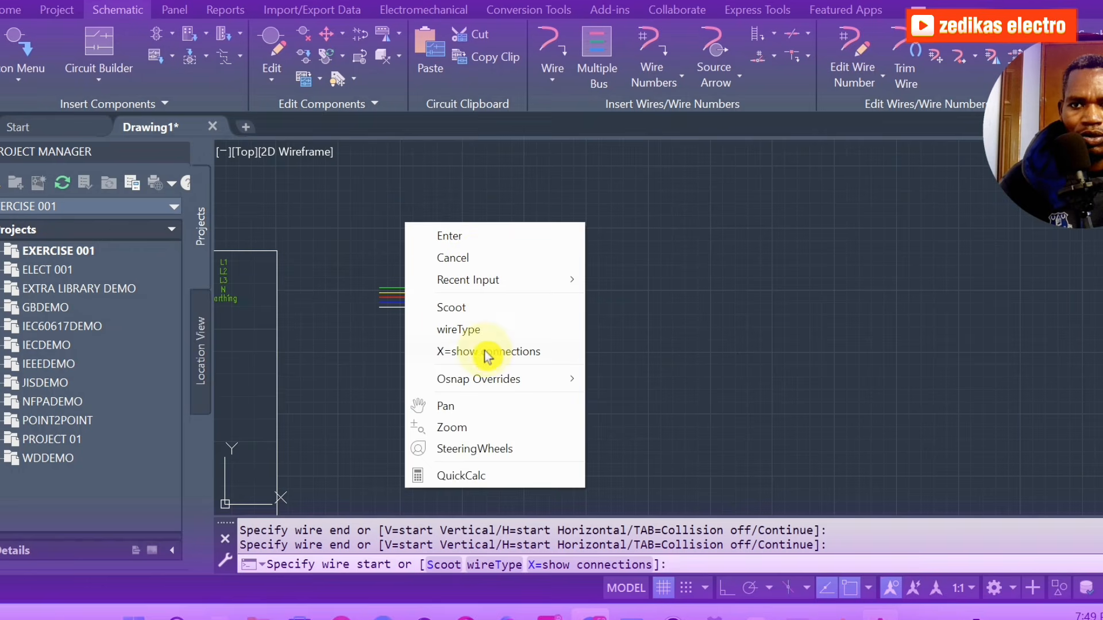
click(485, 406)
drag(394, 345, 647, 317)
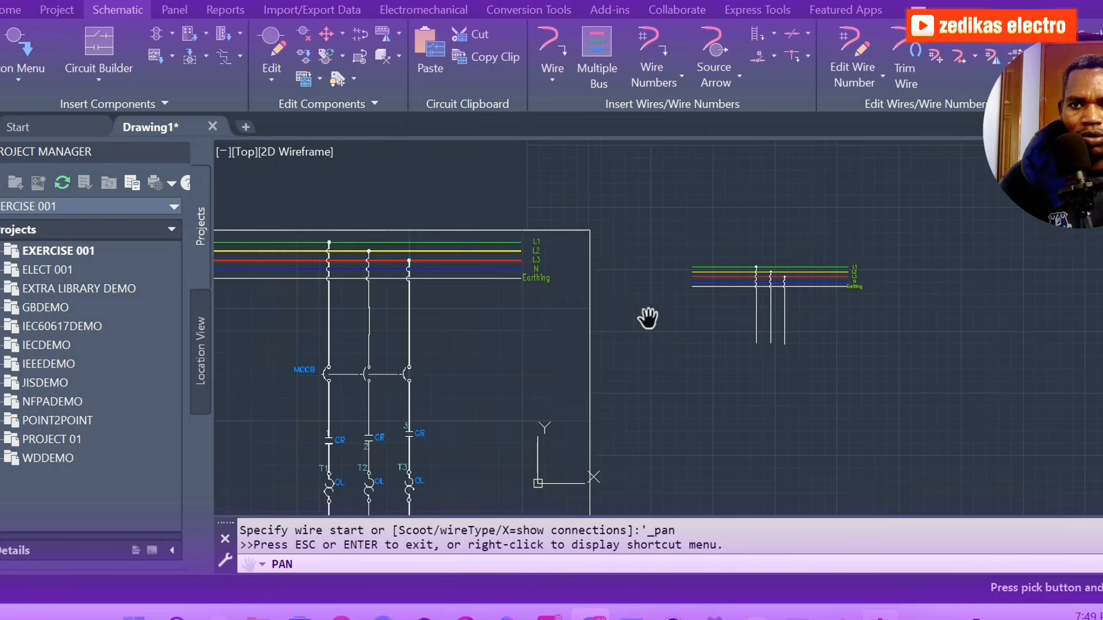
drag(352, 415, 462, 313)
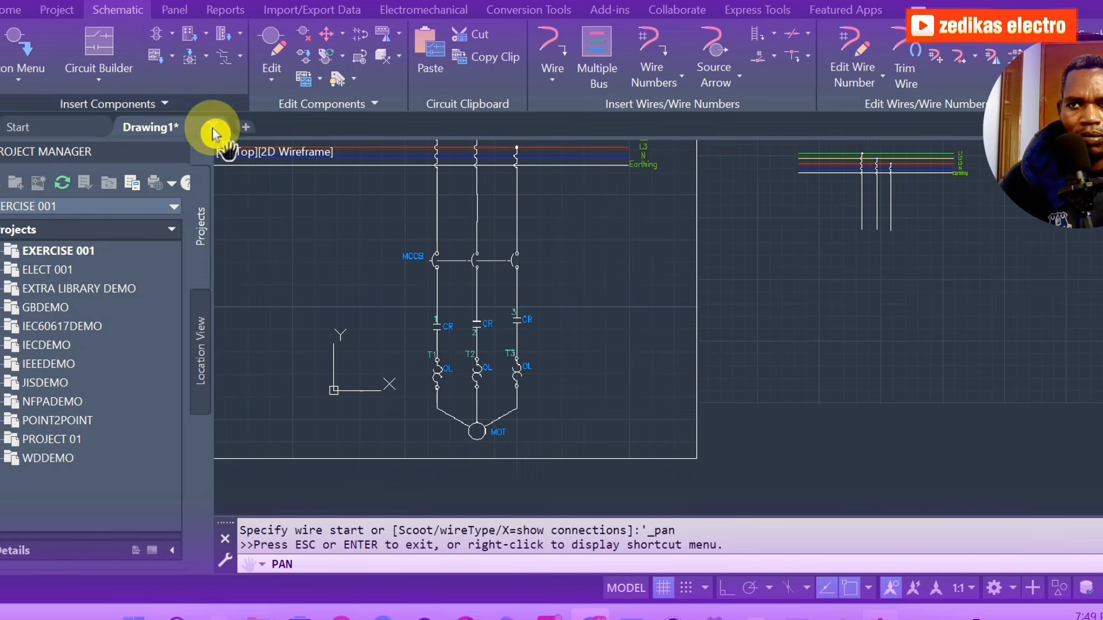
scroll(556, 261, down, 2)
scroll(549, 310, down, 2)
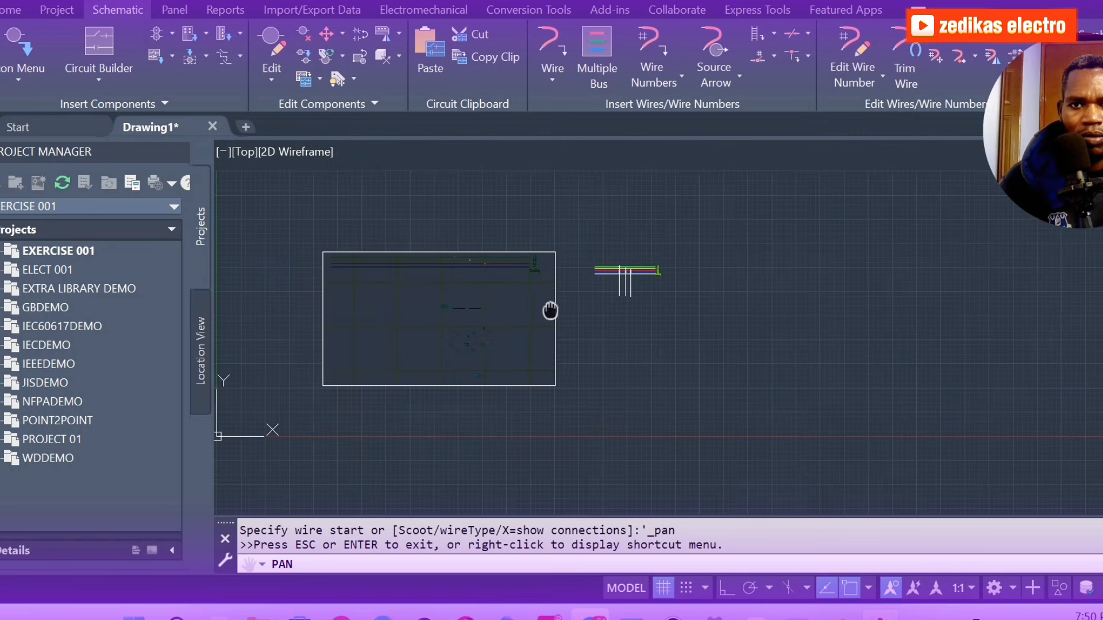
Insert a 3 Pole Circuit Breaker across the three vertical wires below the new bus, with its first pin numbered 1.
scroll(617, 268, up, 2)
scroll(618, 267, up, 5)
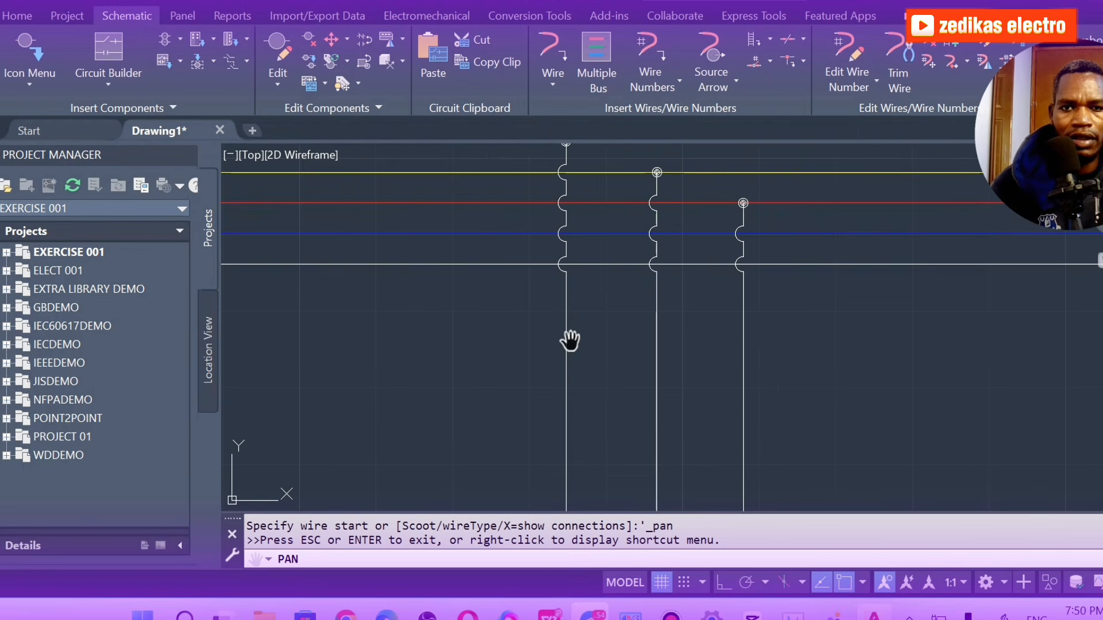
click(31, 91)
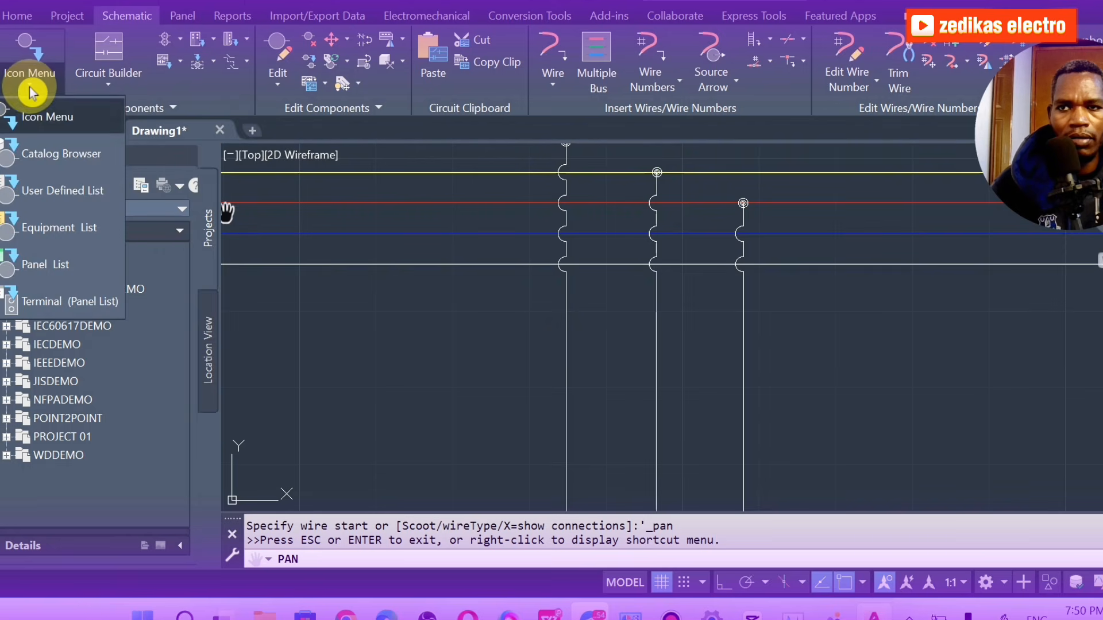
click(57, 117)
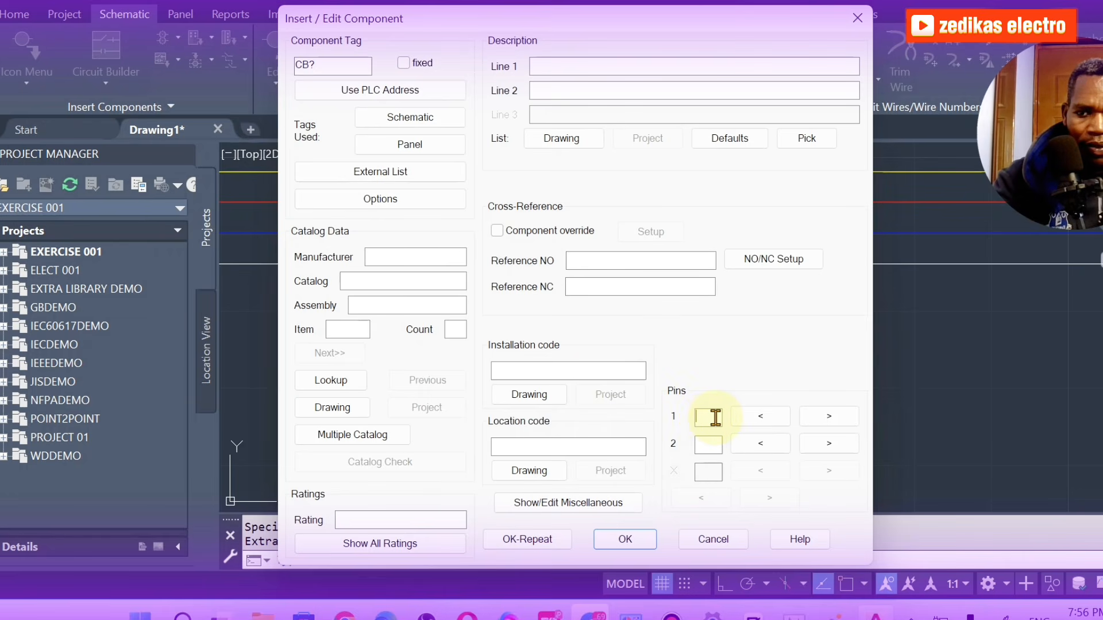
click(625, 540)
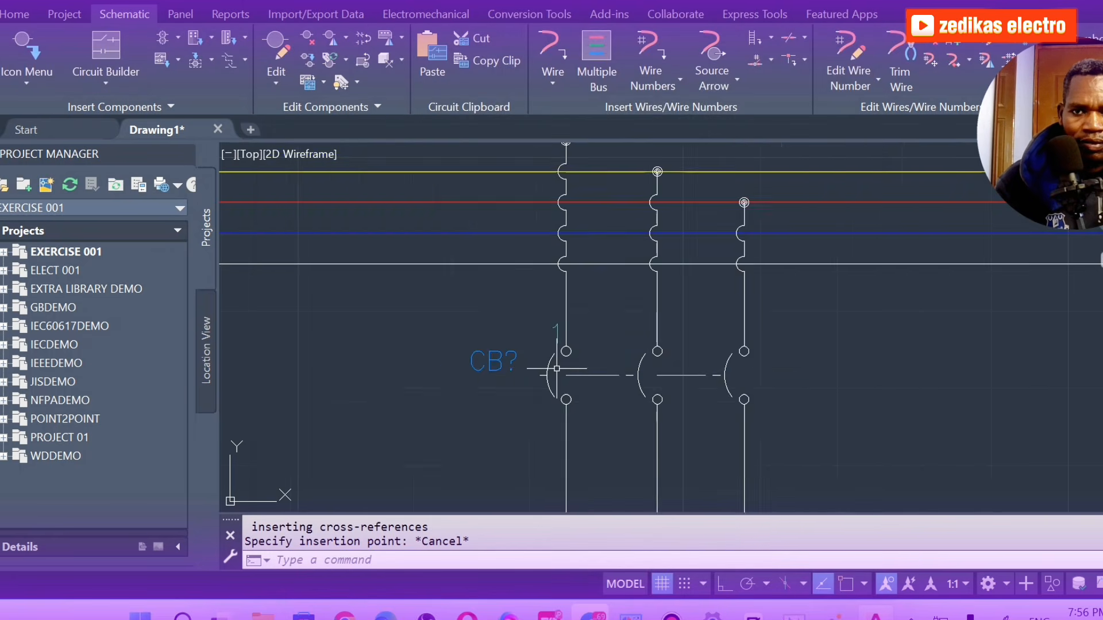
Change the TAG1 value of the new three-pole circuit breaker to CB.
scroll(515, 367, down, 4)
scroll(401, 299, up, 8)
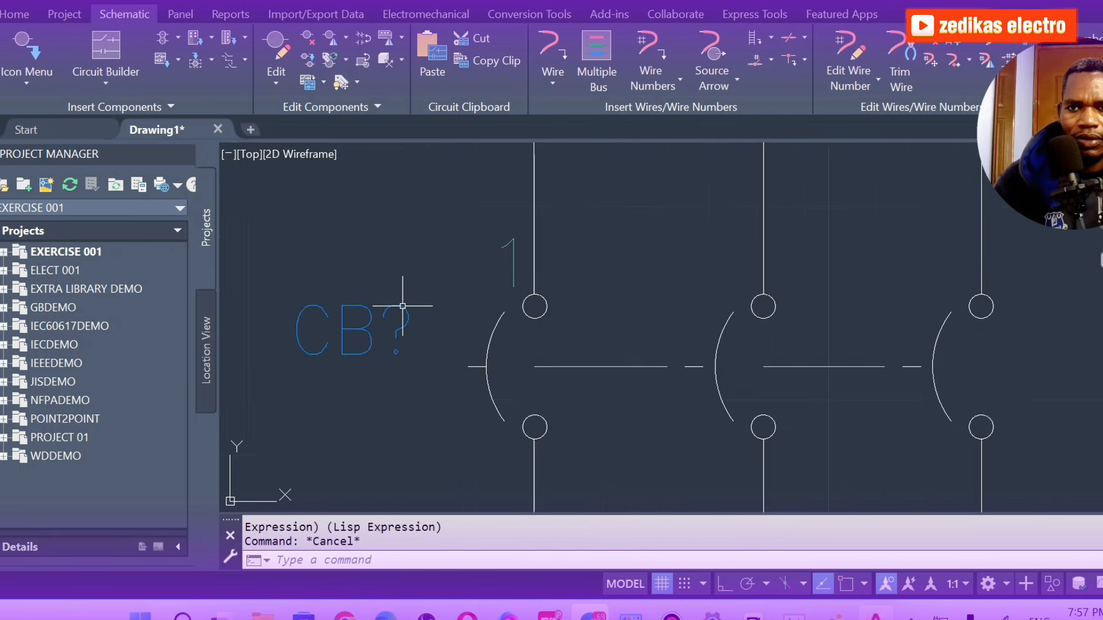
double_click(400, 315)
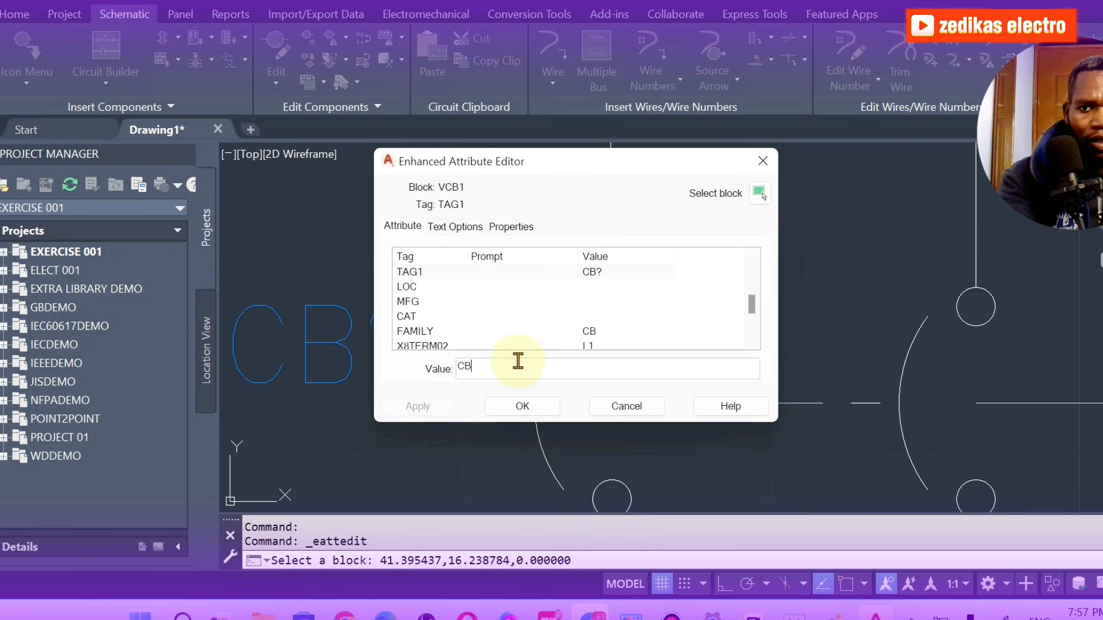
click(517, 404)
scroll(517, 379, down, 4)
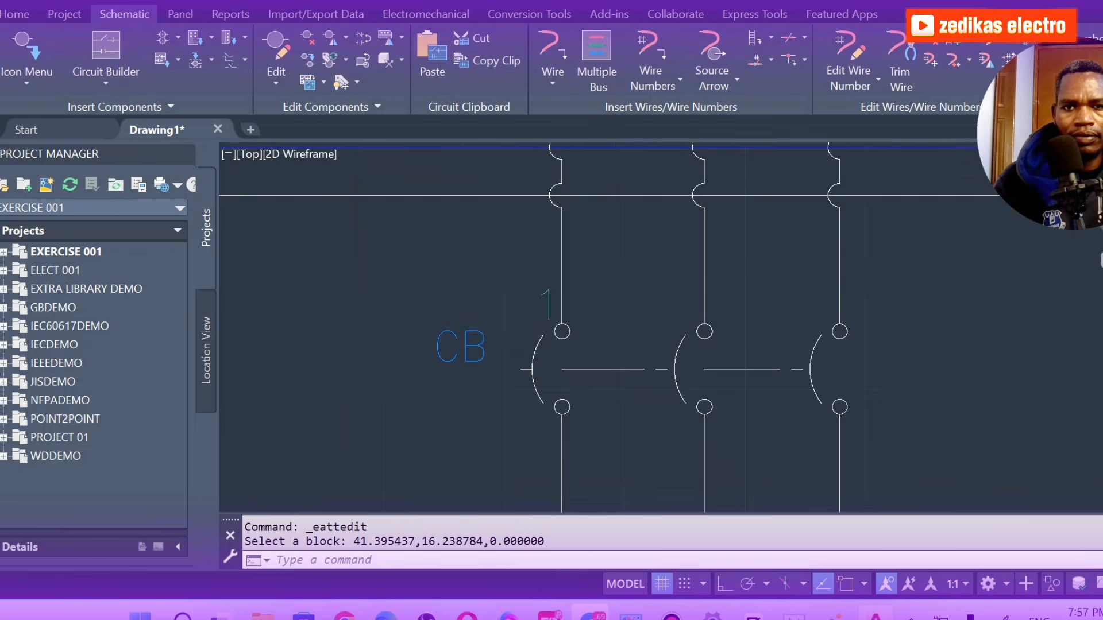
Examine the CR contacts between the MCCB and the overloads in the existing power diagram, including their labels and pin numbers.
scroll(537, 356, down, 3)
scroll(536, 382, up, 3)
scroll(591, 369, down, 3)
scroll(558, 362, up, 3)
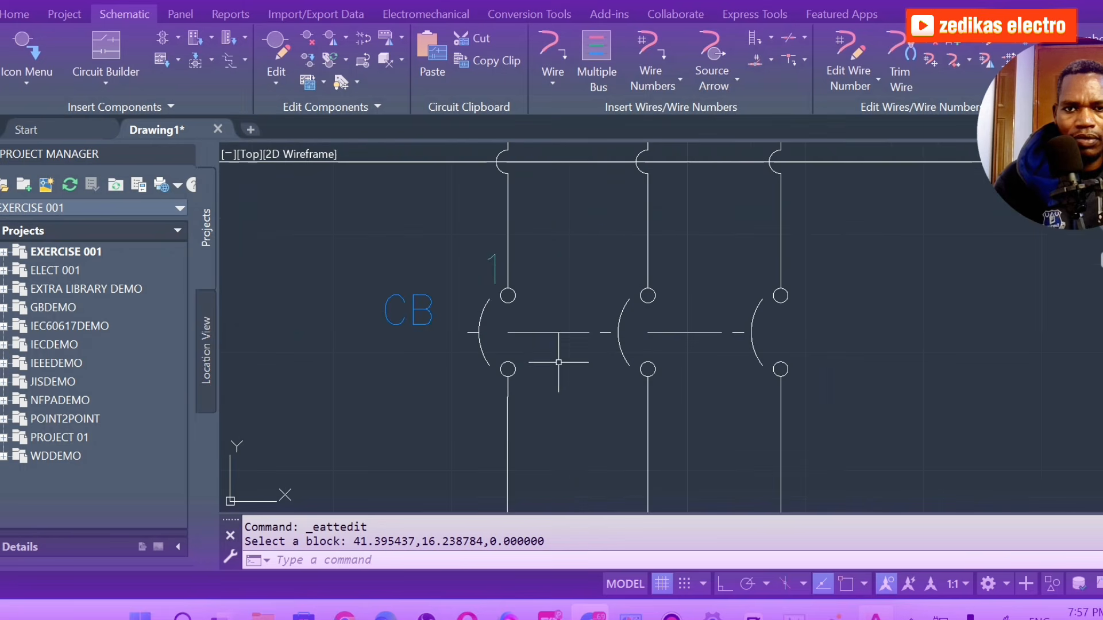
scroll(526, 322, down, 6)
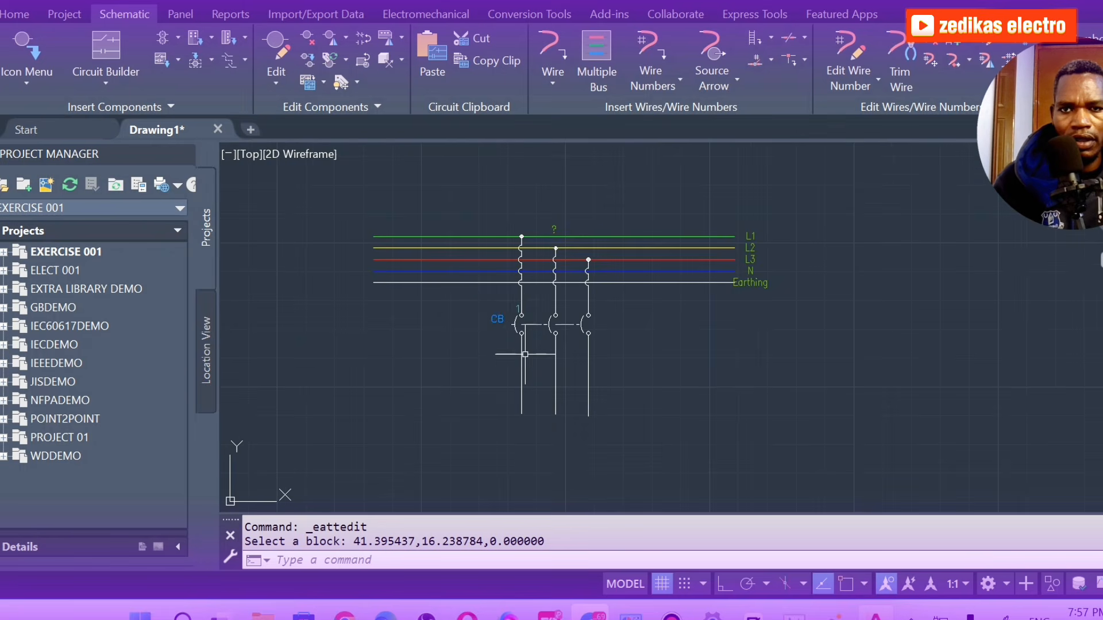
scroll(525, 355, down, 2)
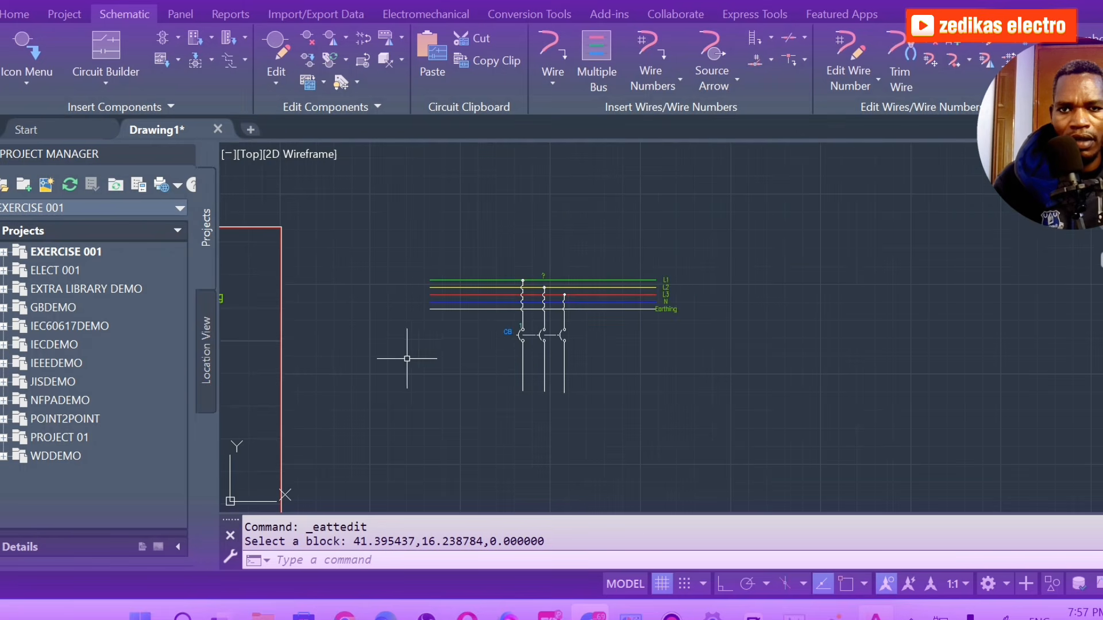
right_click(380, 243)
click(444, 385)
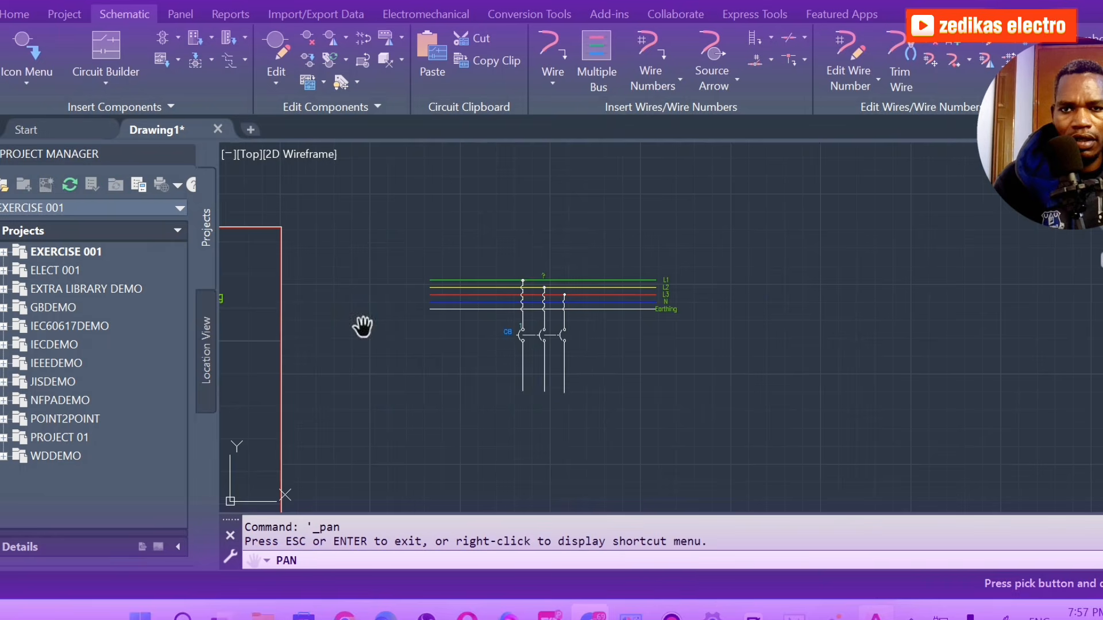
drag(363, 326, 562, 311)
scroll(561, 310, up, 5)
drag(342, 374, 577, 312)
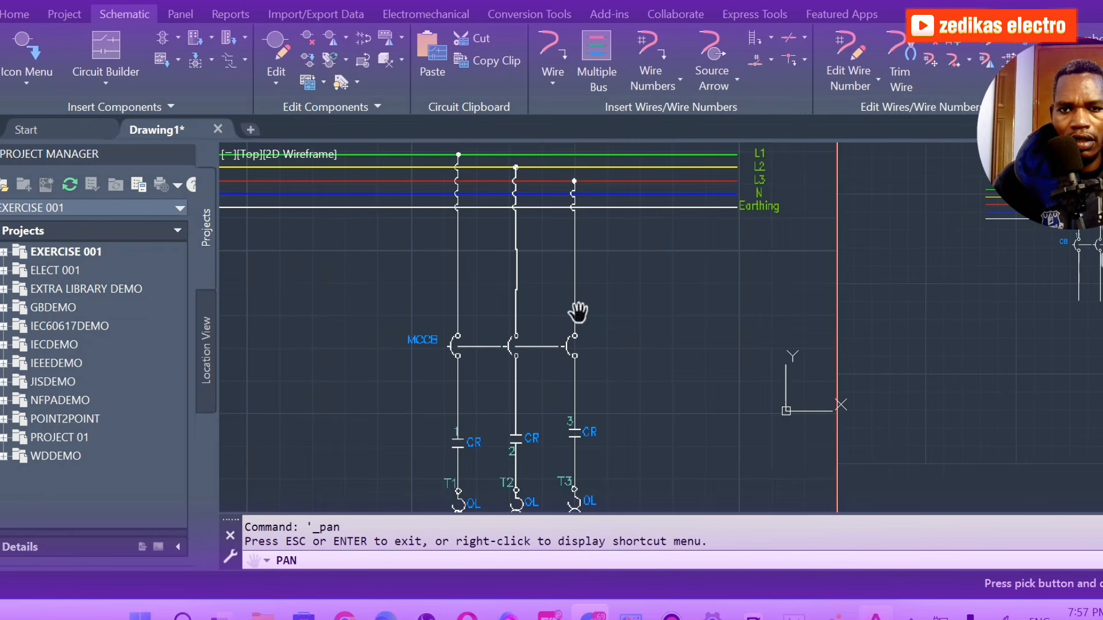
scroll(500, 443, up, 6)
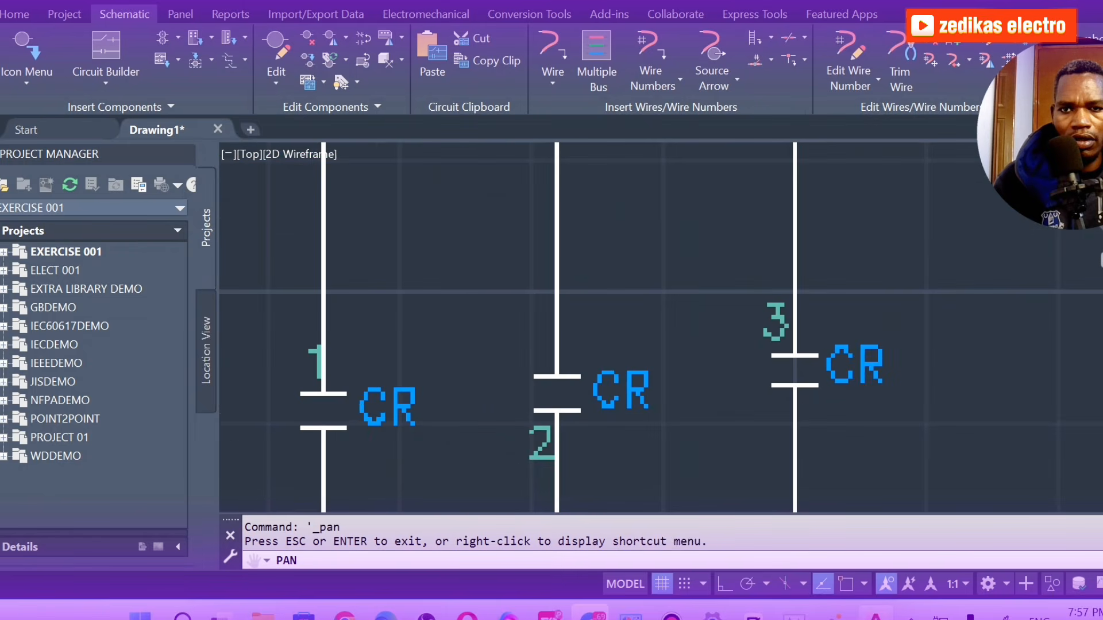
scroll(365, 419, down, 5)
scroll(369, 423, up, 4)
scroll(362, 401, down, 4)
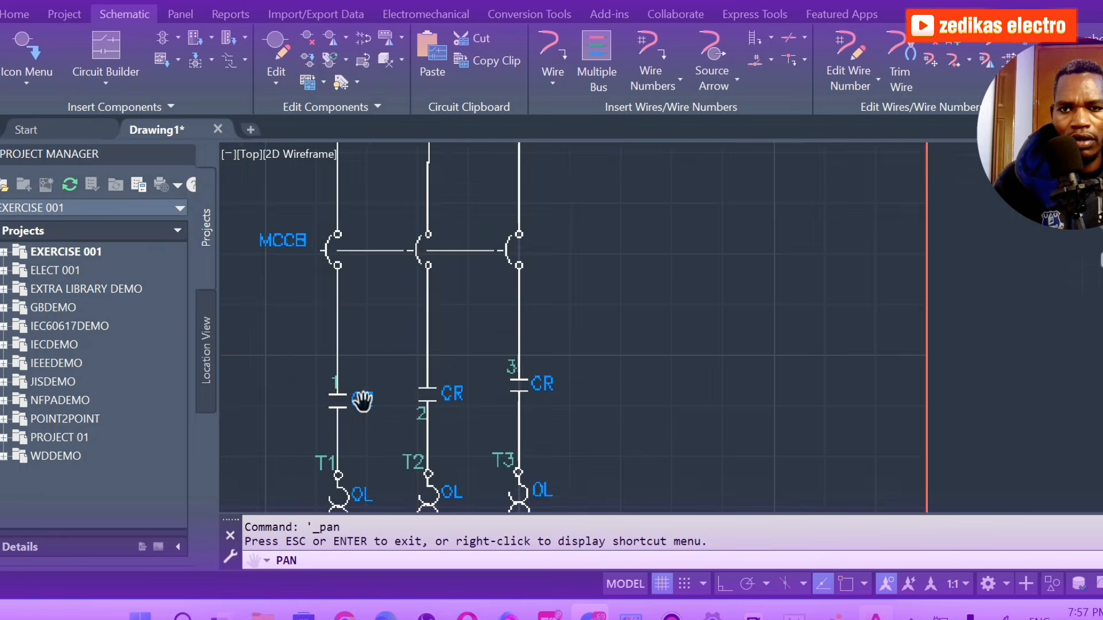
scroll(366, 399, down, 3)
scroll(373, 399, up, 7)
scroll(402, 396, down, 6)
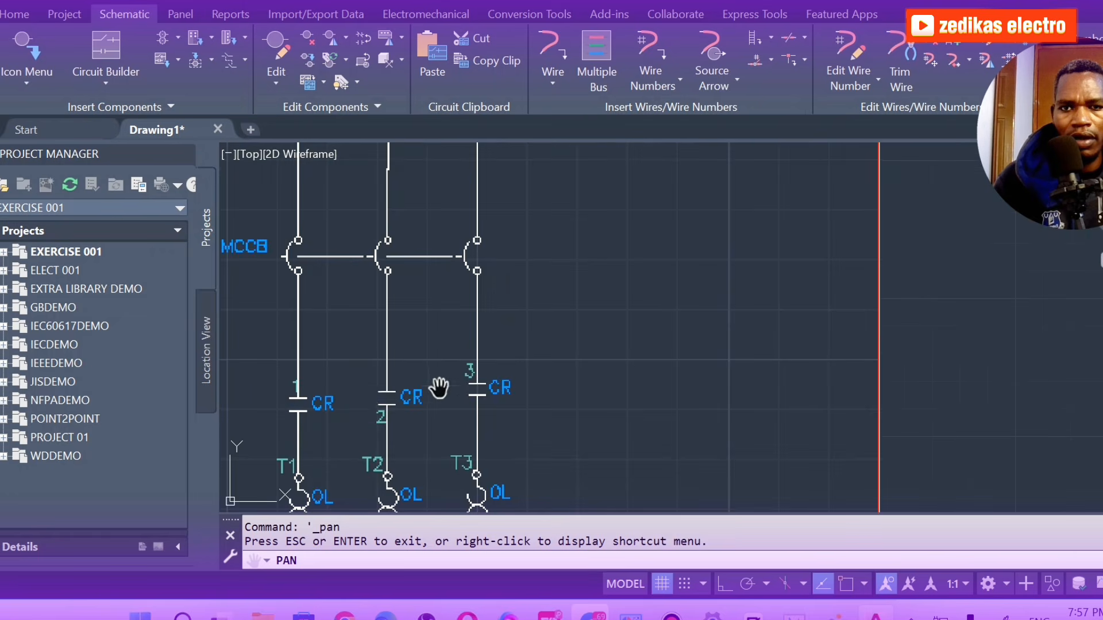
scroll(682, 299, down, 5)
drag(681, 299, 682, 330)
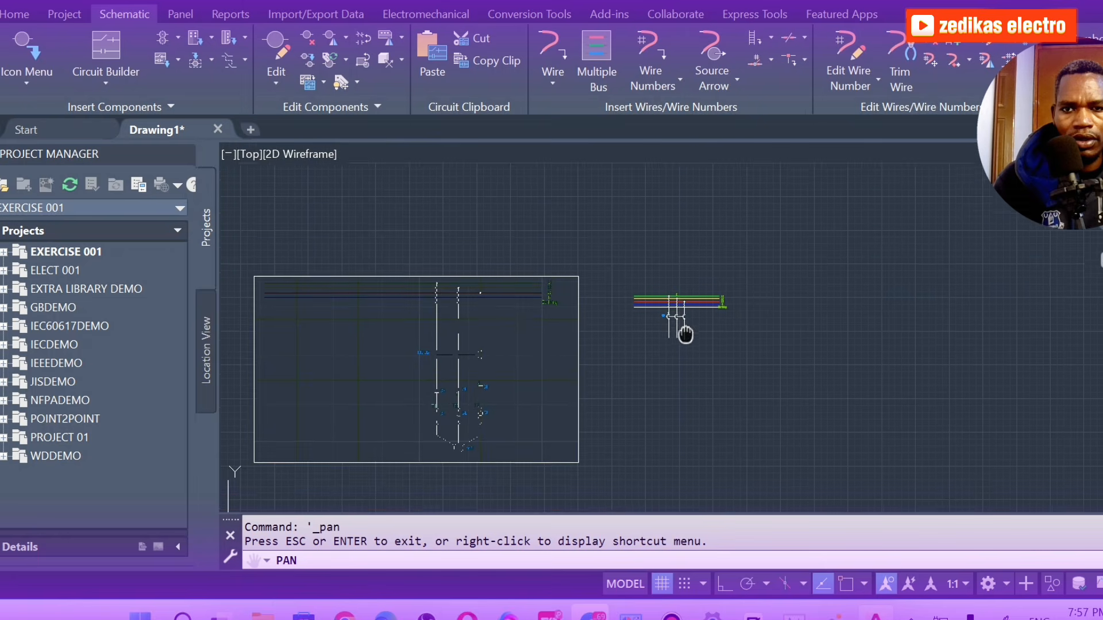
Insert a Relay NO Contact tagged CR on the first vertical wire below the new breaker, with pin 1 set to 1.
scroll(682, 352, up, 8)
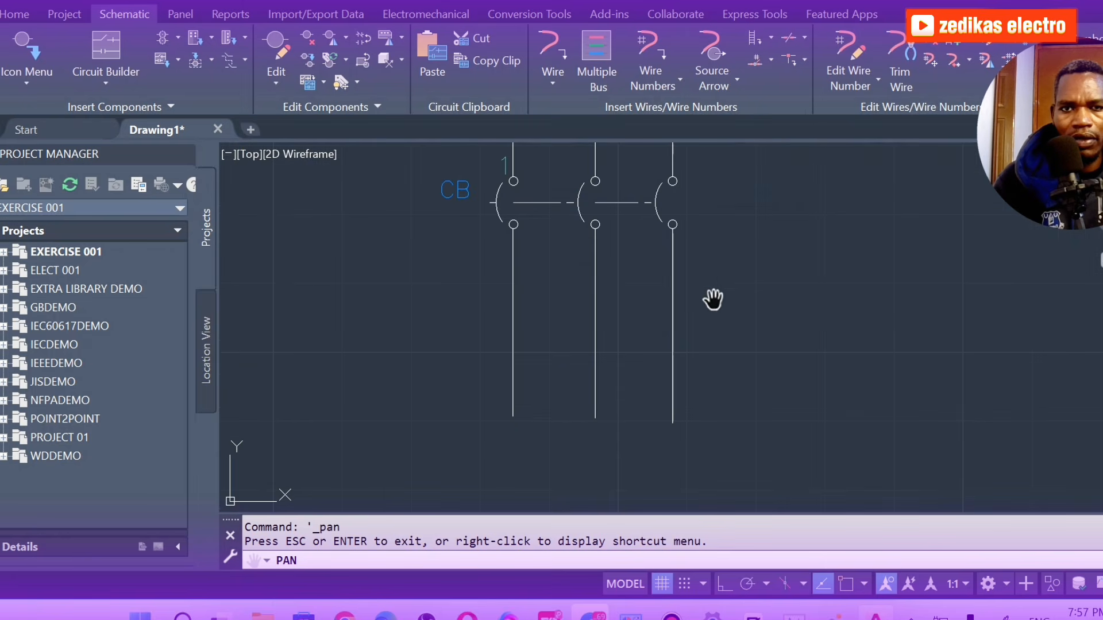
click(43, 86)
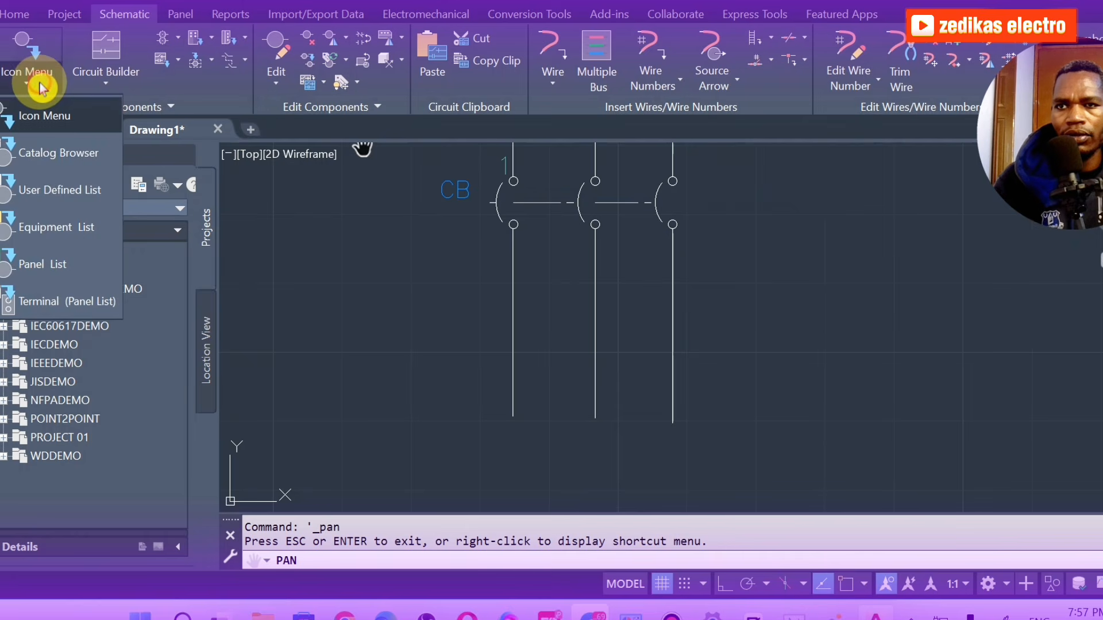
click(45, 114)
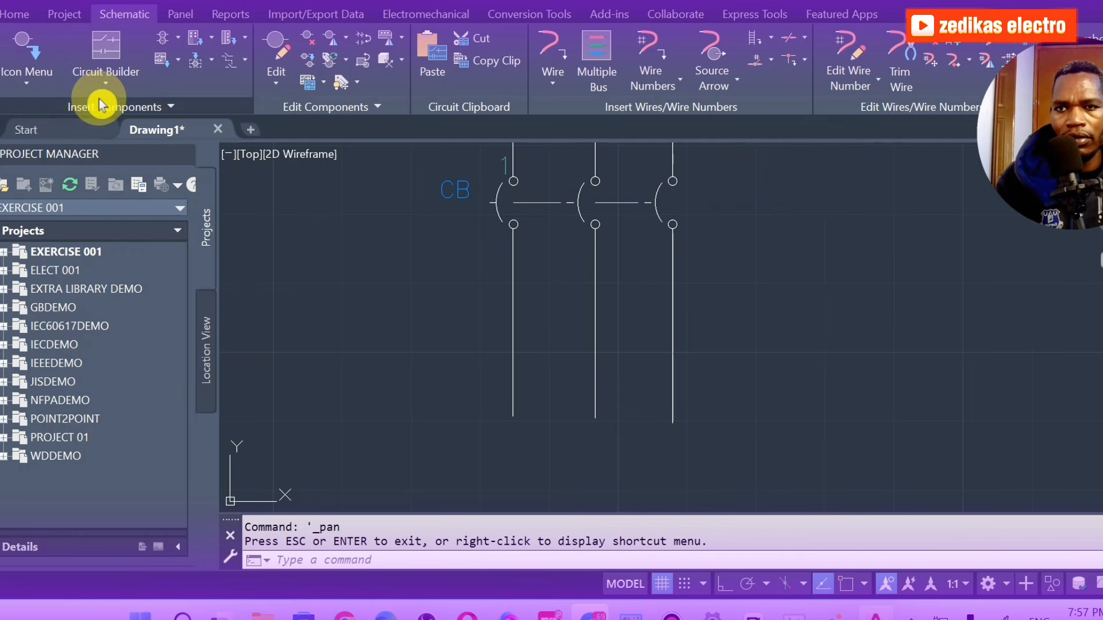
click(28, 86)
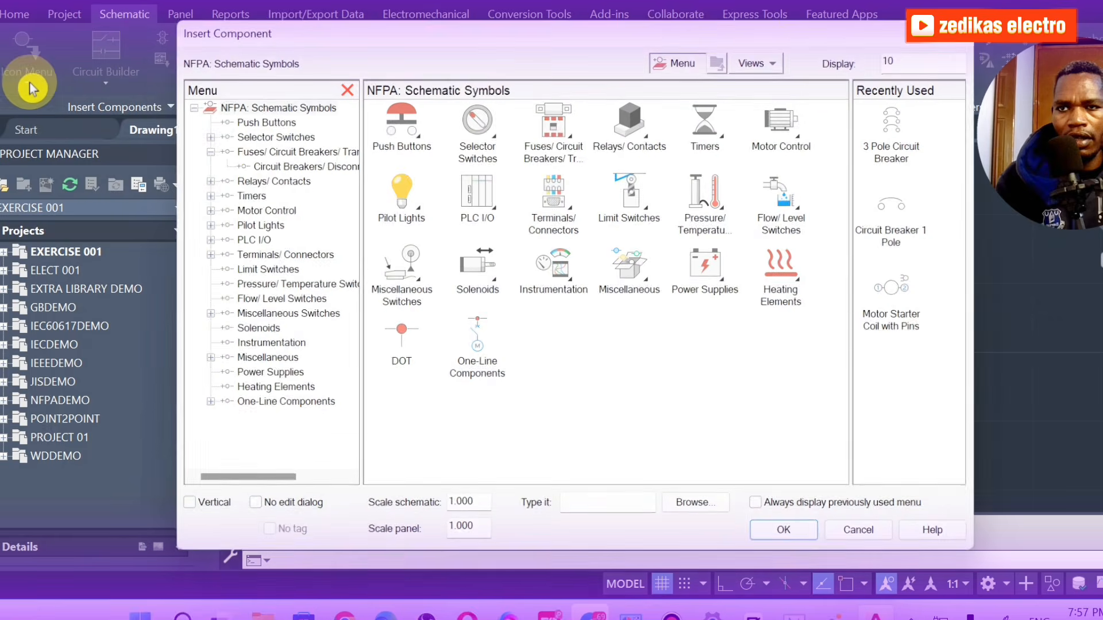
click(271, 180)
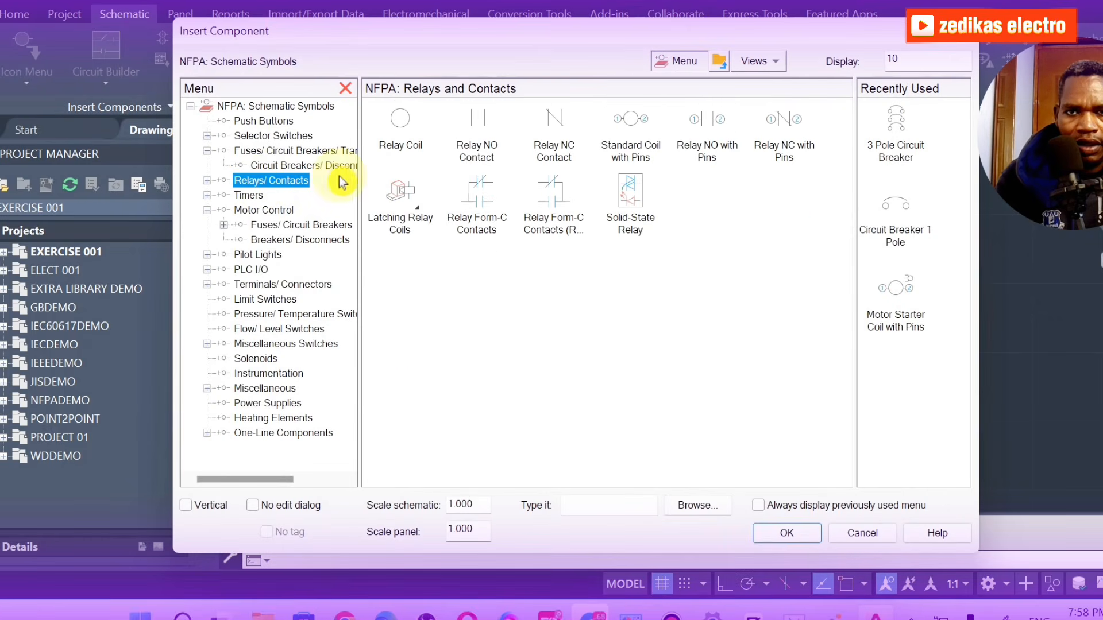
click(481, 147)
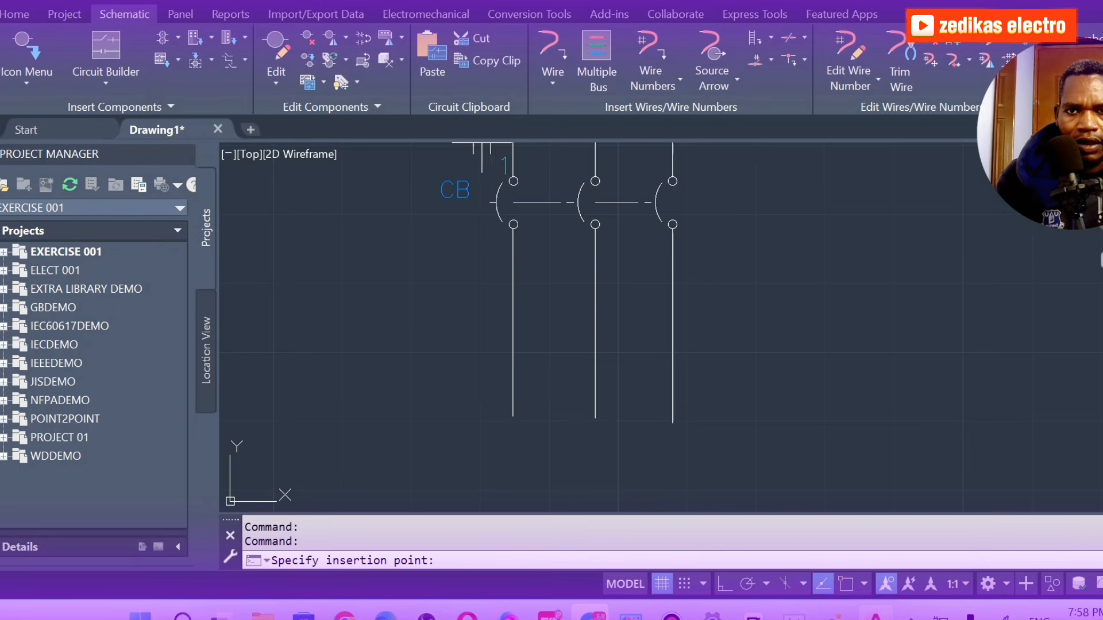
click(520, 284)
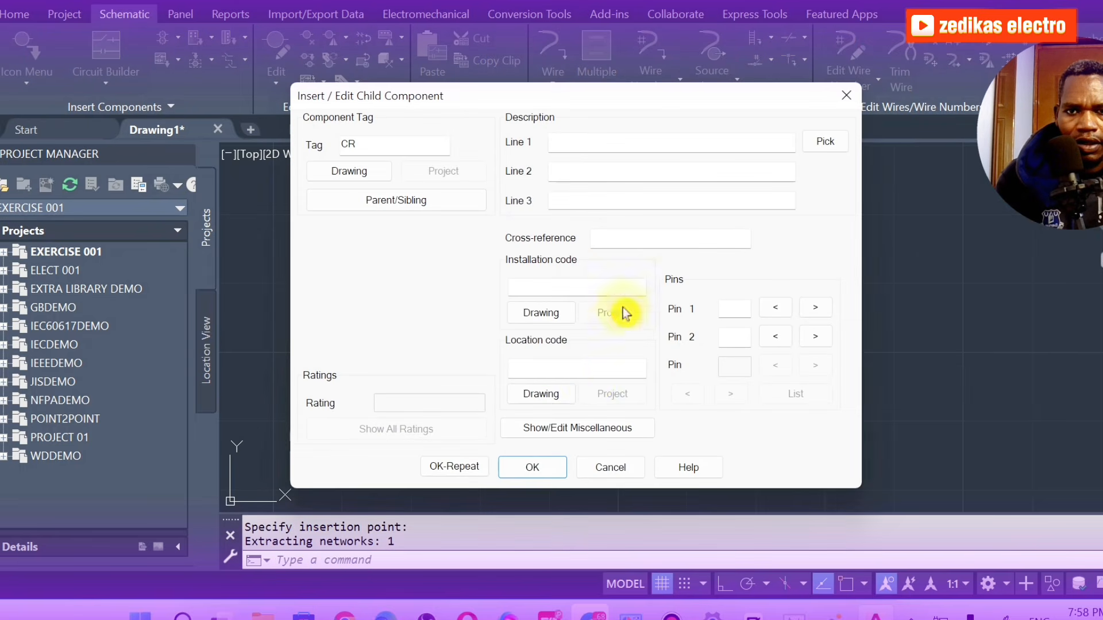
click(731, 311)
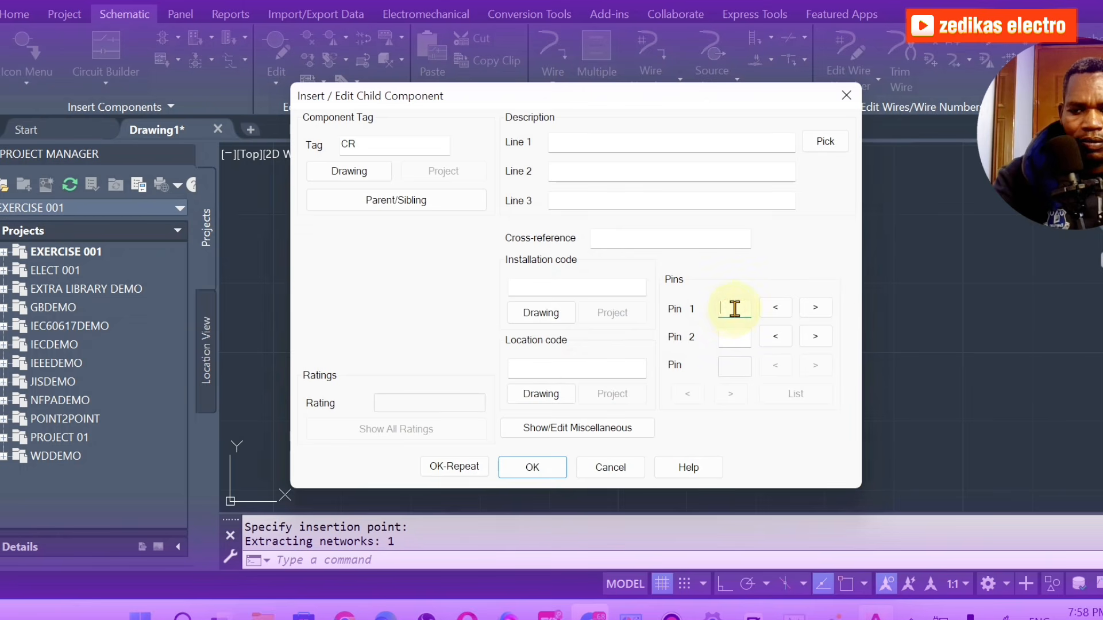
text(1)
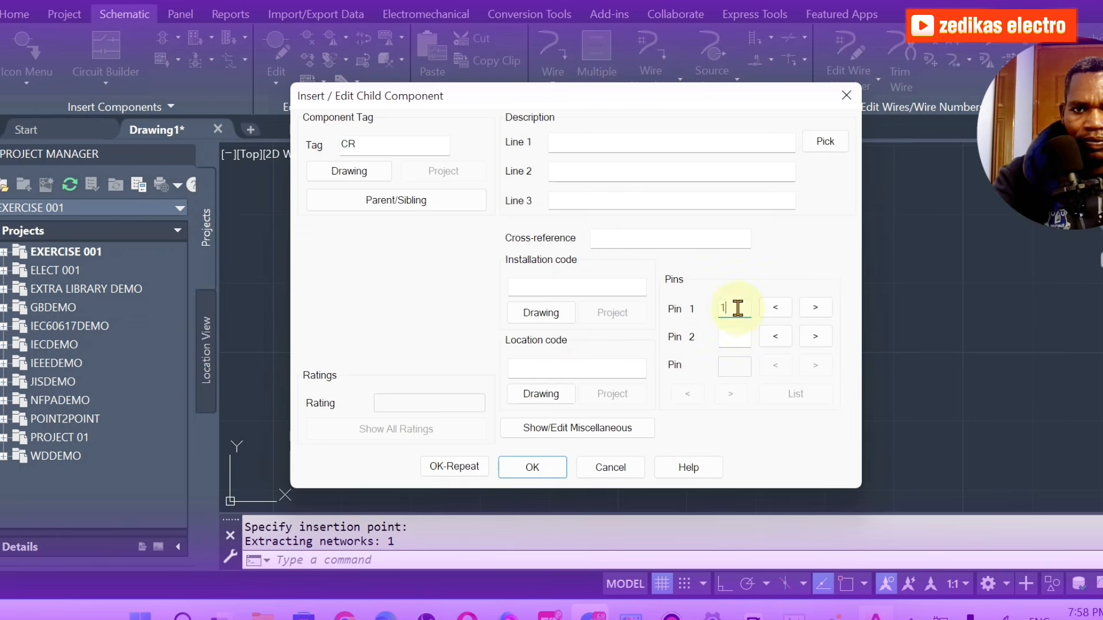
click(535, 467)
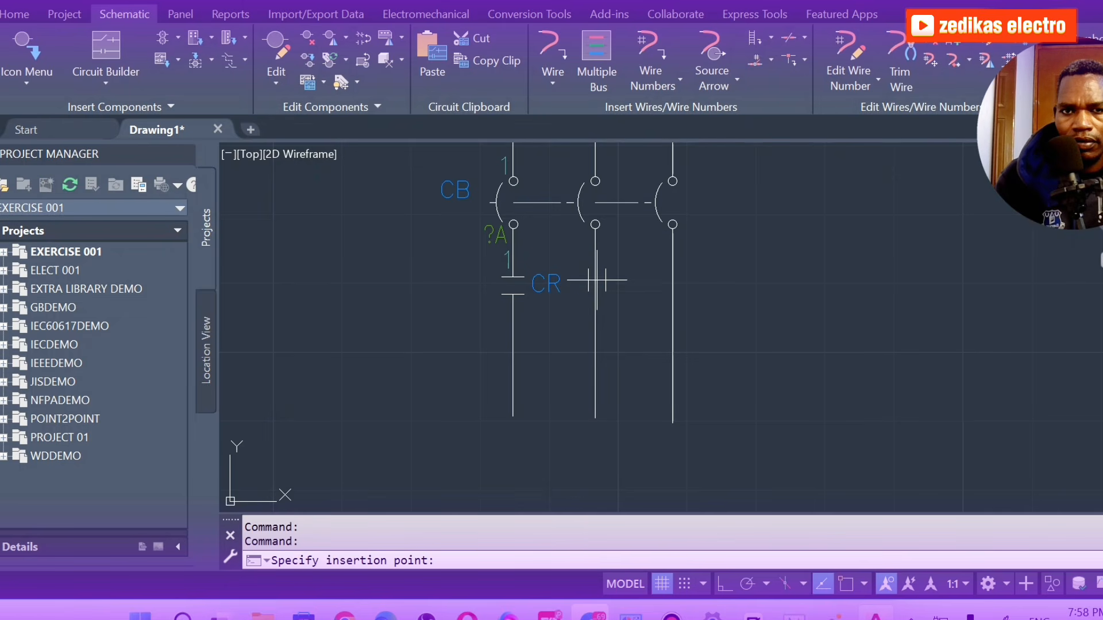
Insert Relay NO Contacts tagged CR on the second and third vertical wires, level with the first one, leaving their pins blank.
click(597, 280)
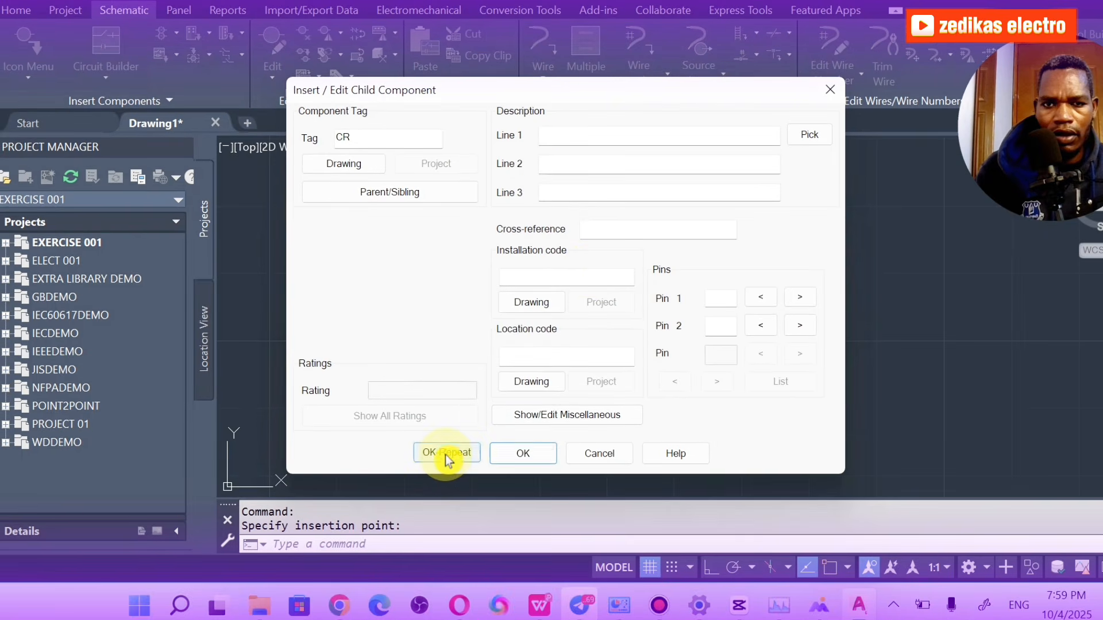
click(445, 453)
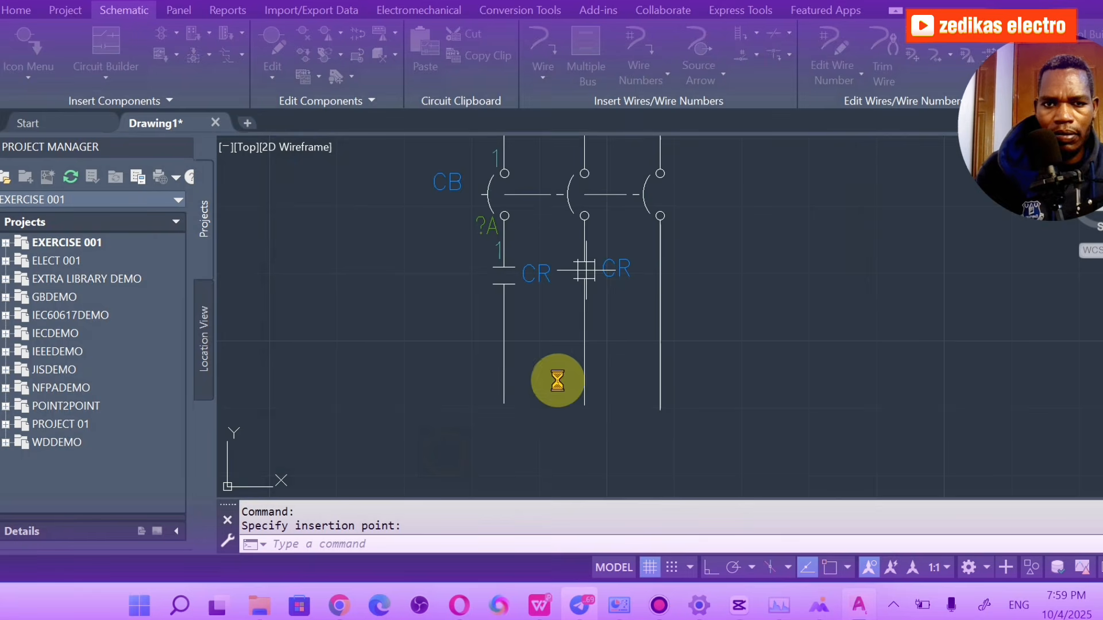
click(662, 271)
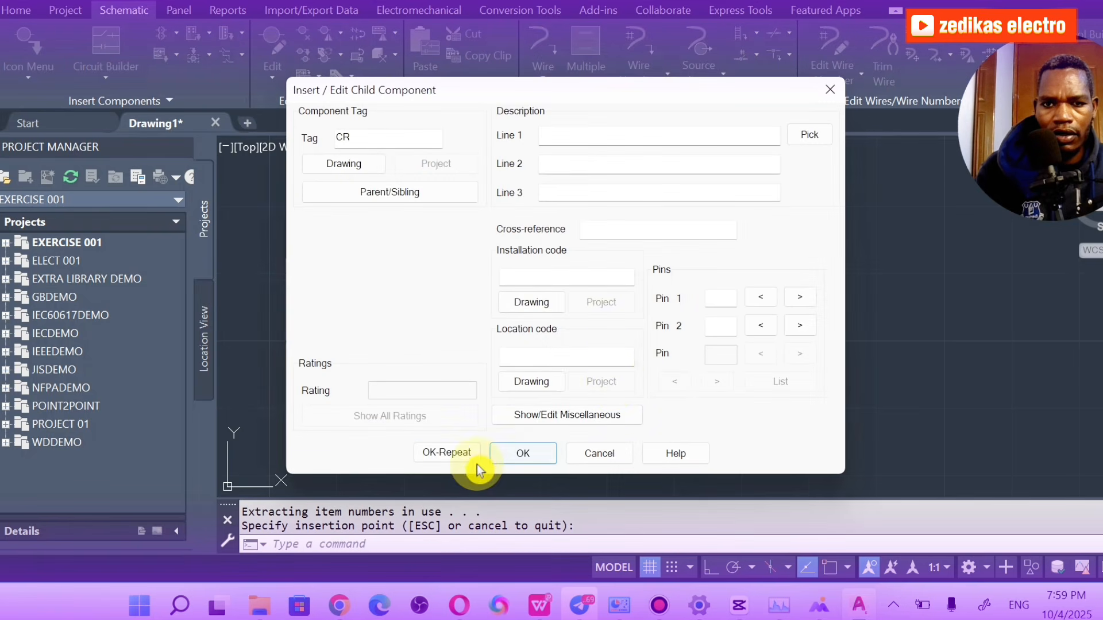
click(505, 453)
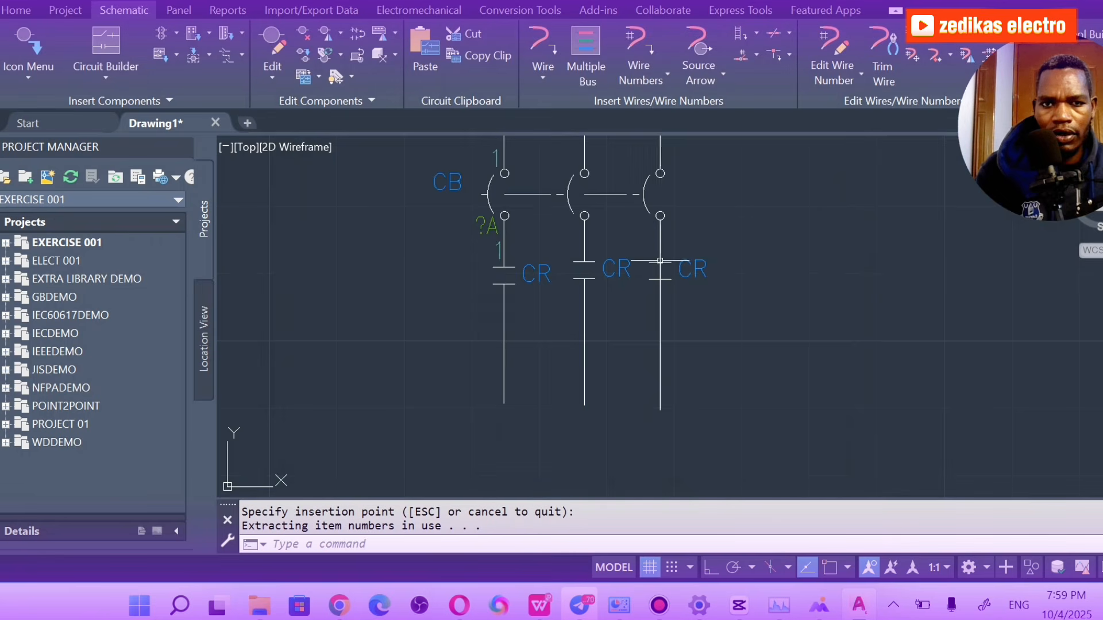
Inspect the three CR contacts below the breaker and the free wire ends beneath them.
scroll(584, 265, up, 6)
scroll(416, 319, down, 4)
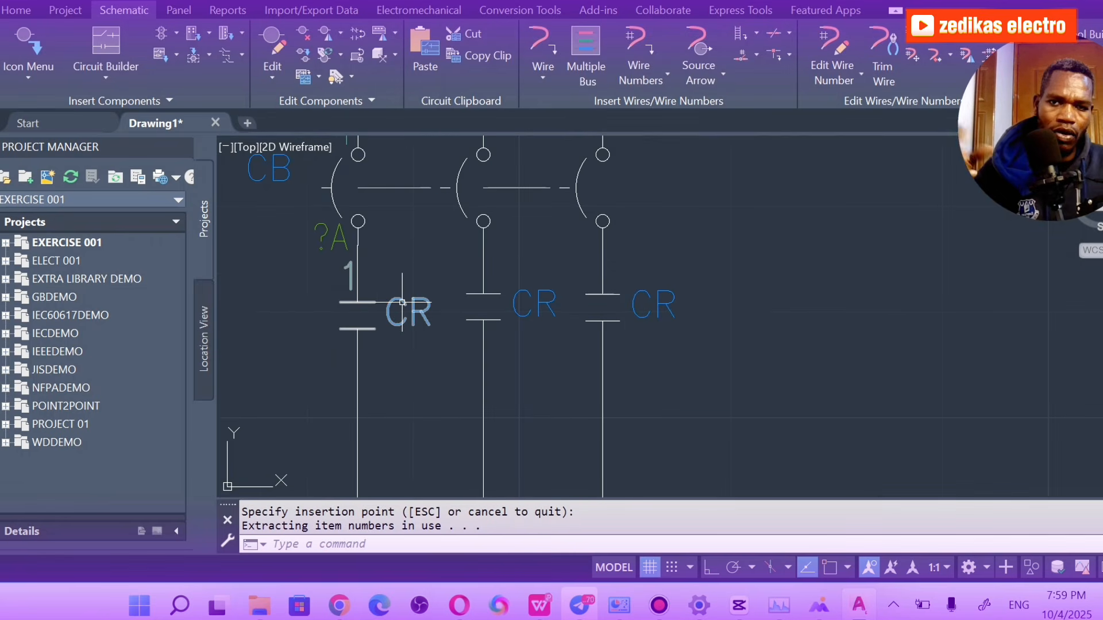
scroll(403, 303, up, 2)
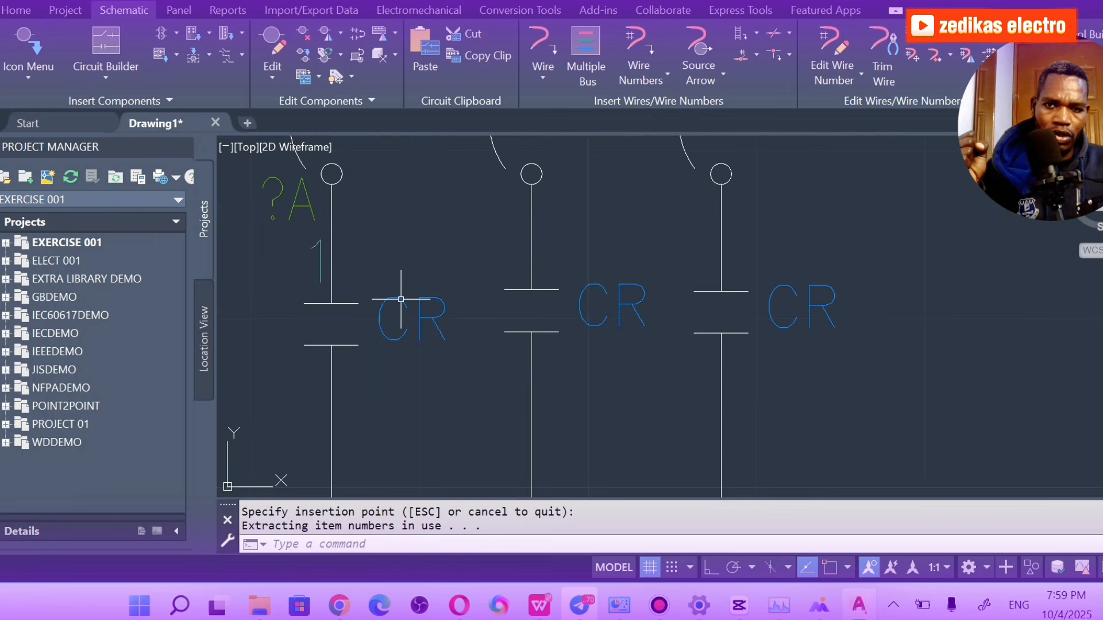
scroll(400, 297, down, 4)
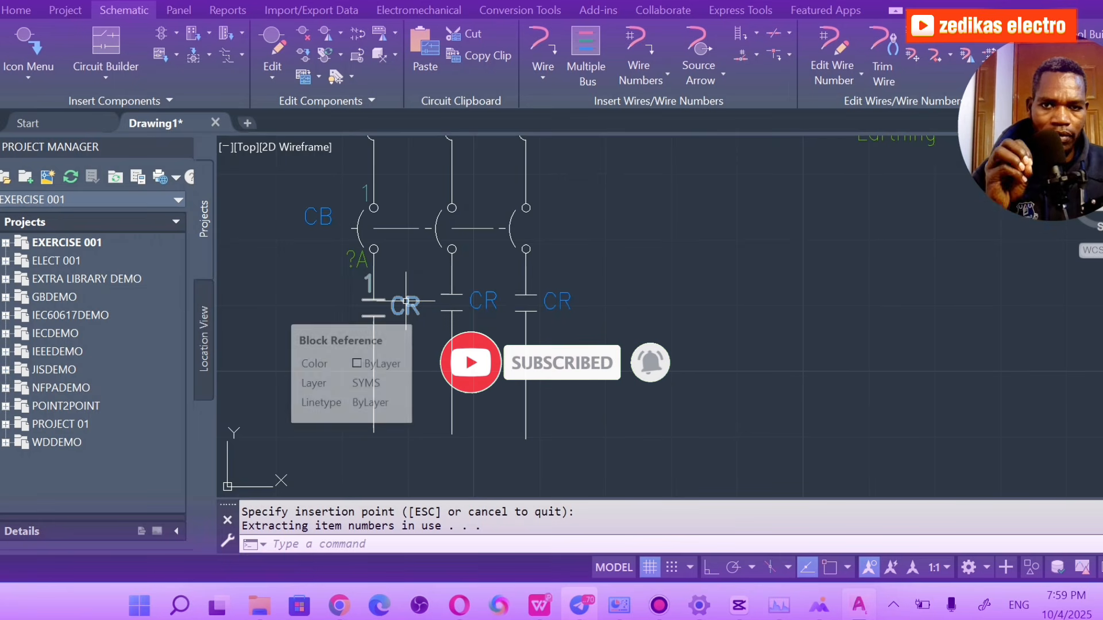
scroll(406, 299, down, 3)
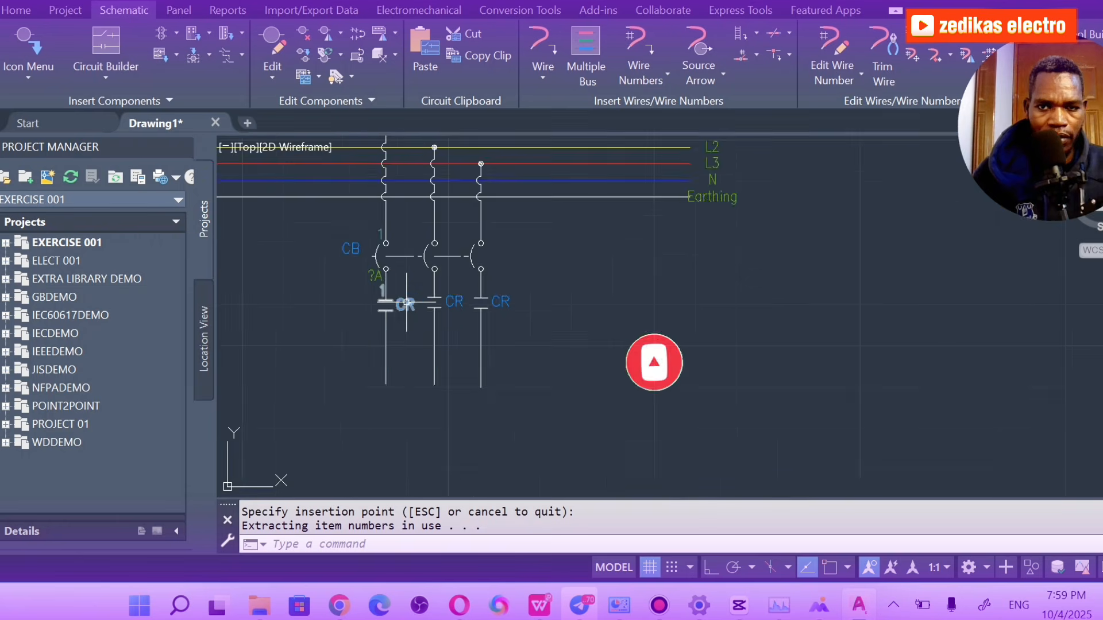
scroll(406, 301, up, 5)
scroll(407, 302, down, 6)
scroll(406, 333, up, 4)
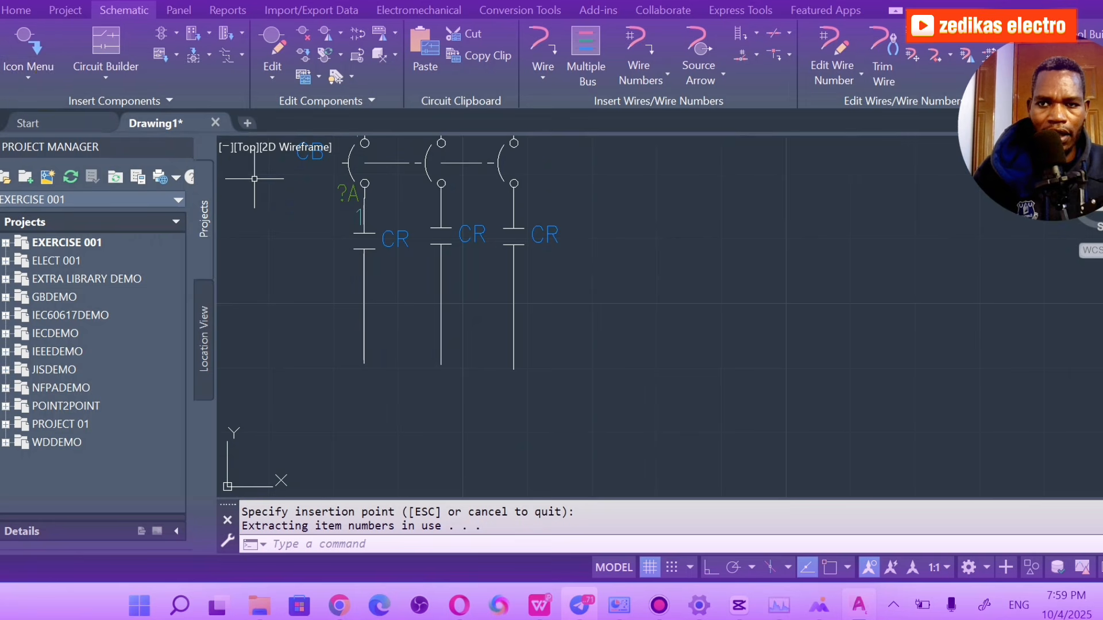
Insert an Overload from the Motor Control symbols on the first vertical wire below its CR contact, with pin 1 set to 1.
click(40, 82)
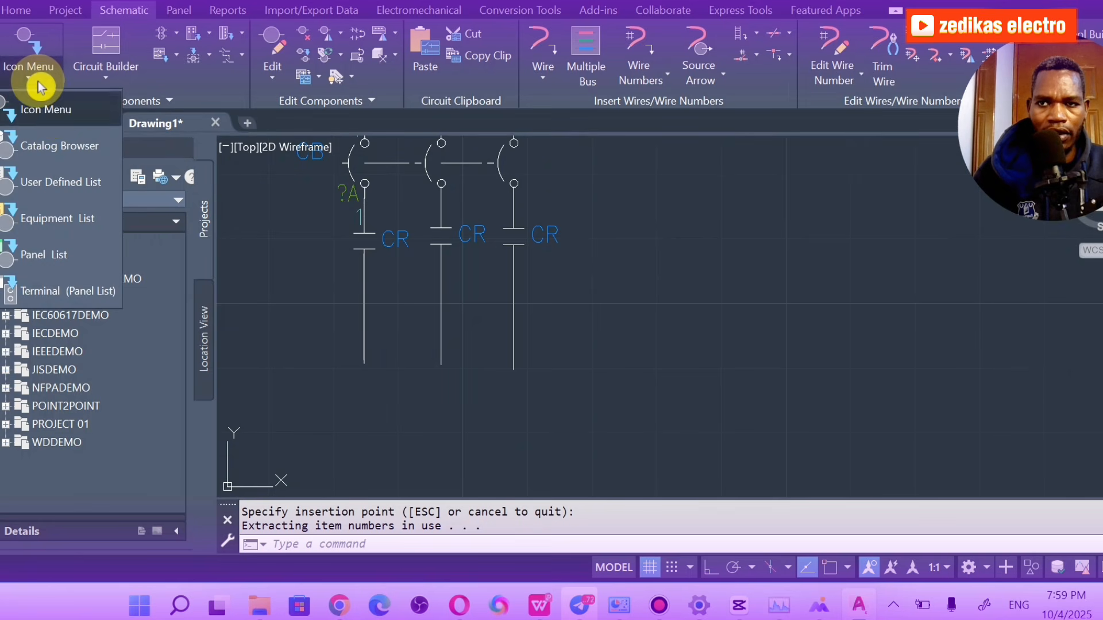
click(54, 115)
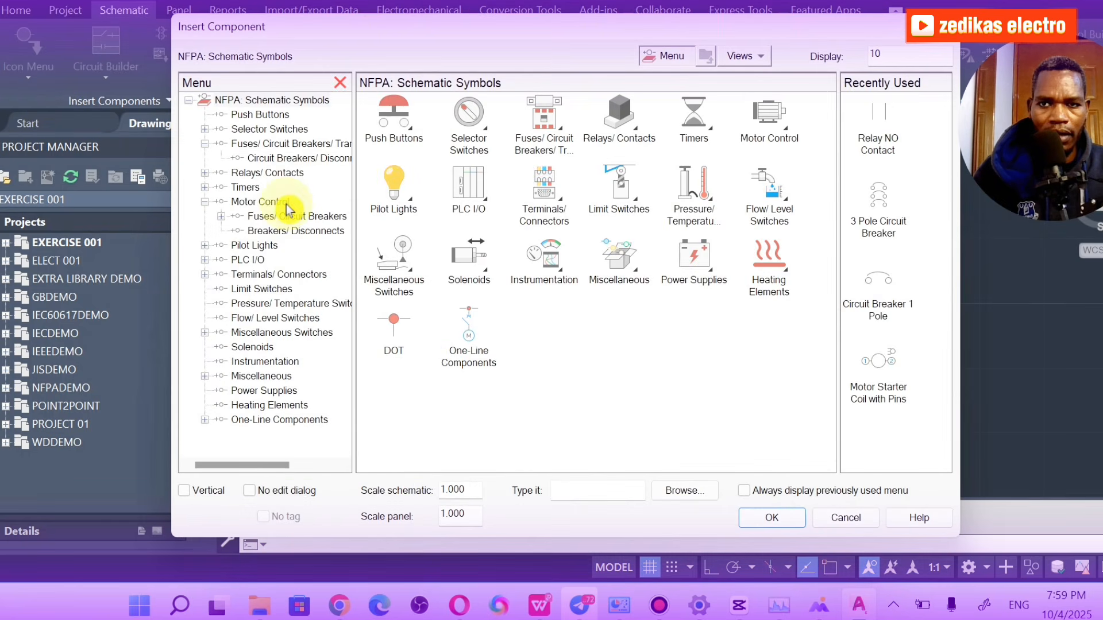
click(765, 133)
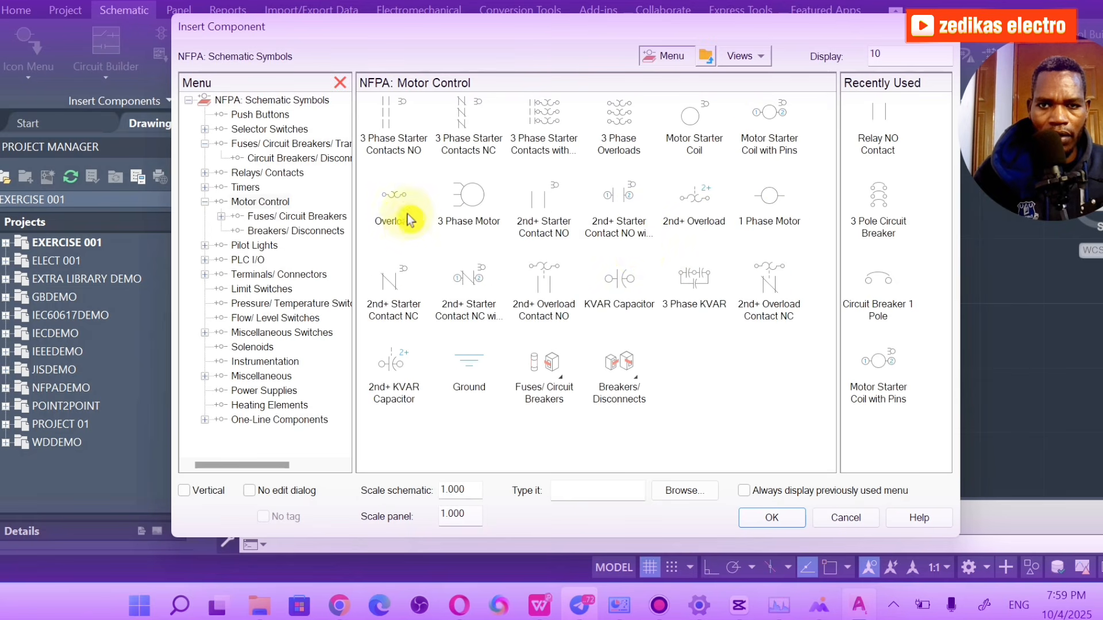
click(402, 215)
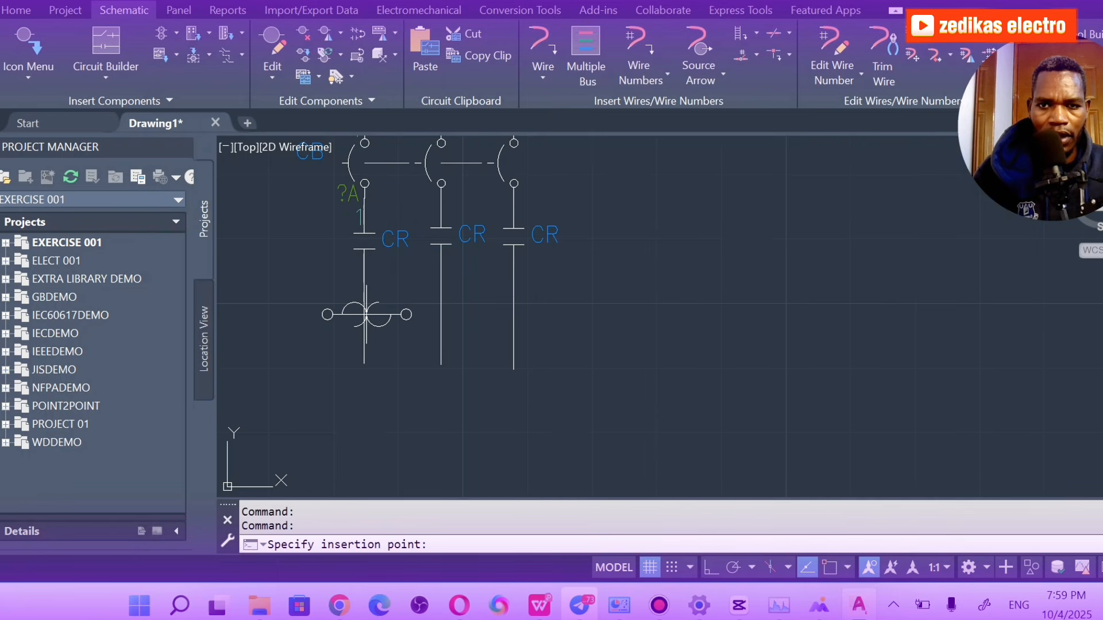
click(364, 312)
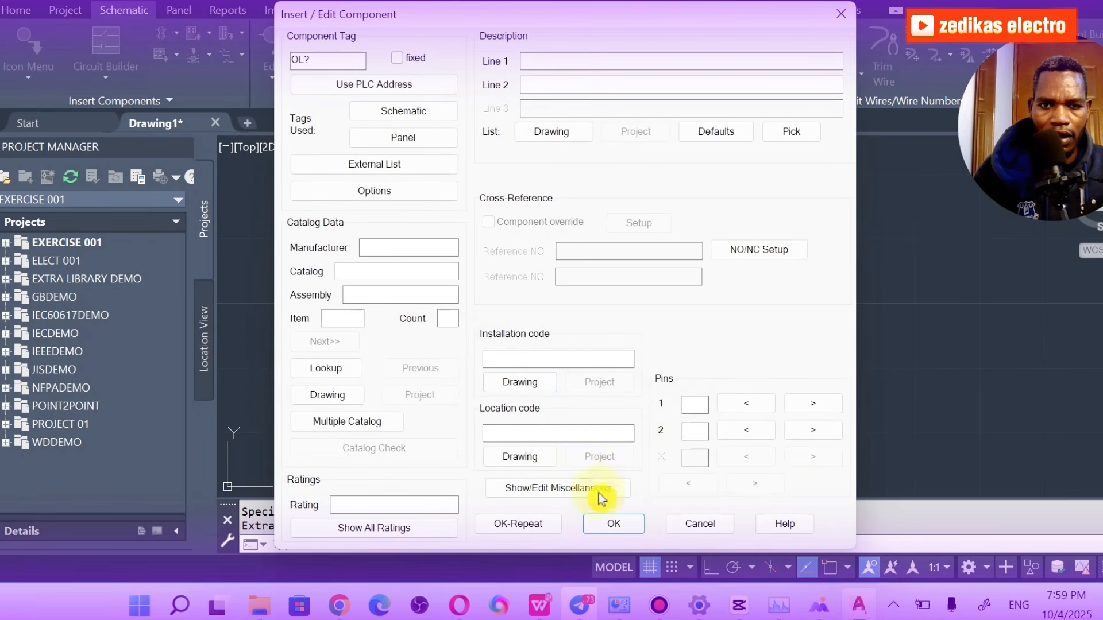
click(695, 405)
text(1)
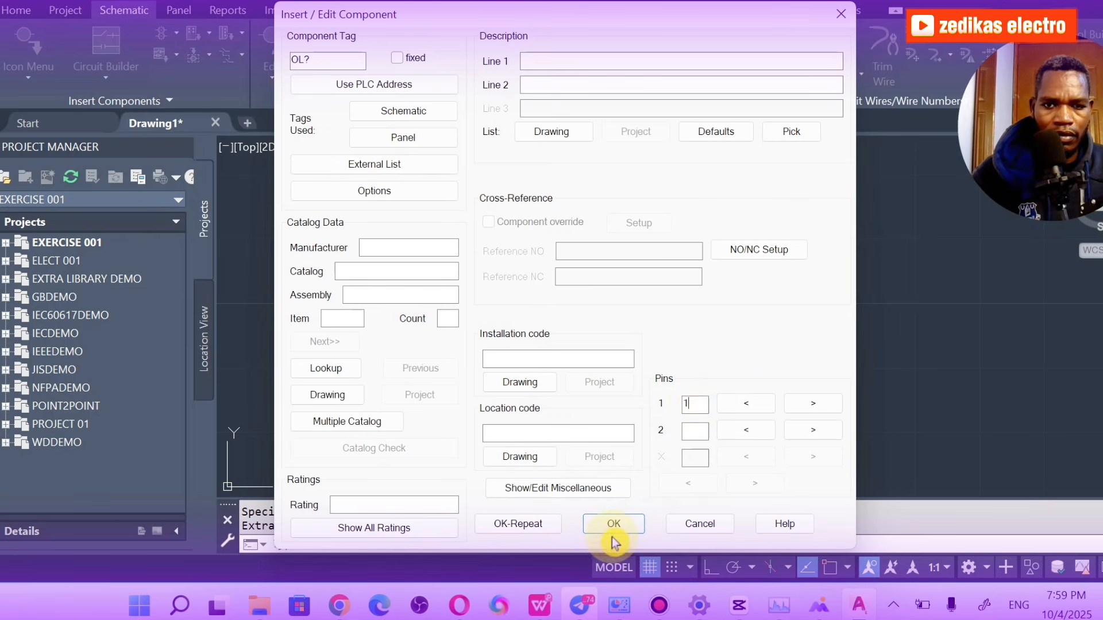
click(517, 524)
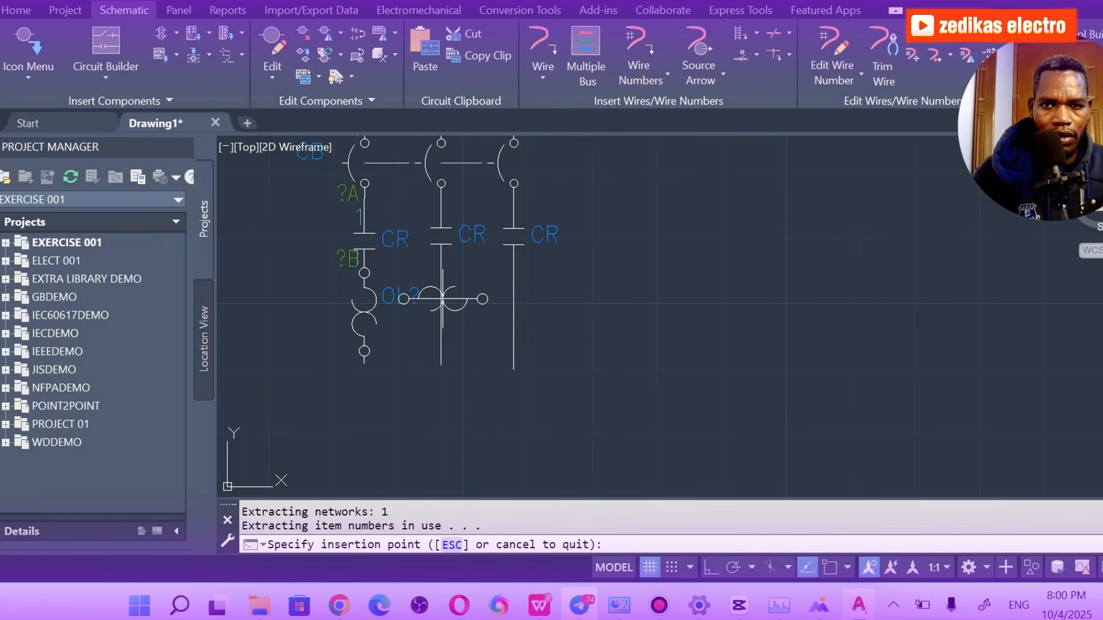
Insert Overloads on the second and third vertical wires below their CR contacts, with pin 1 set to 2 and 3 respectively.
click(443, 299)
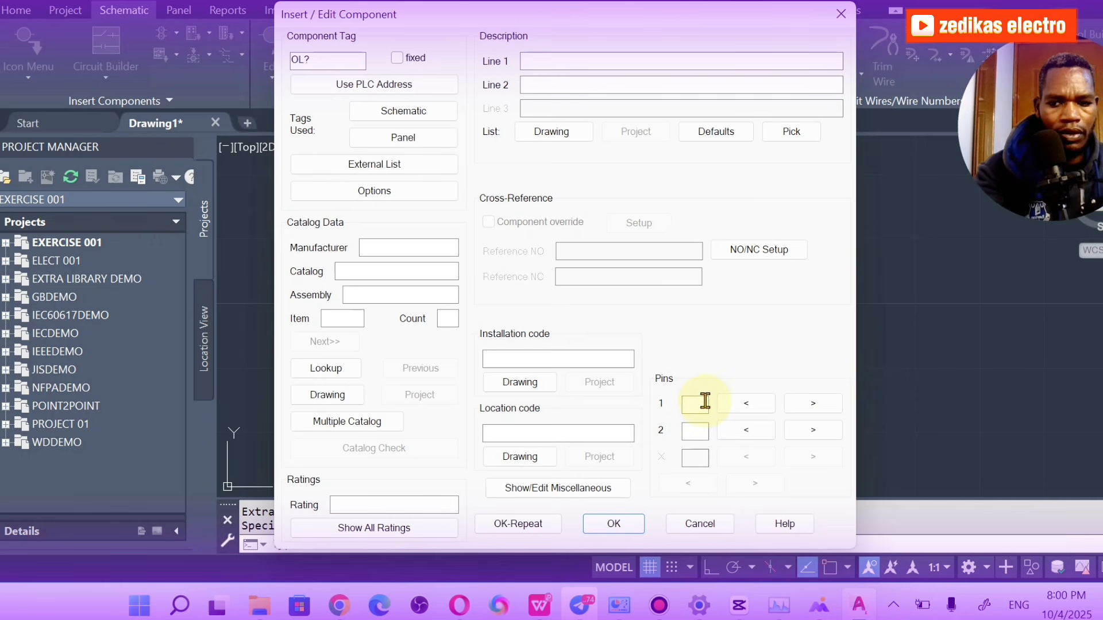
click(539, 522)
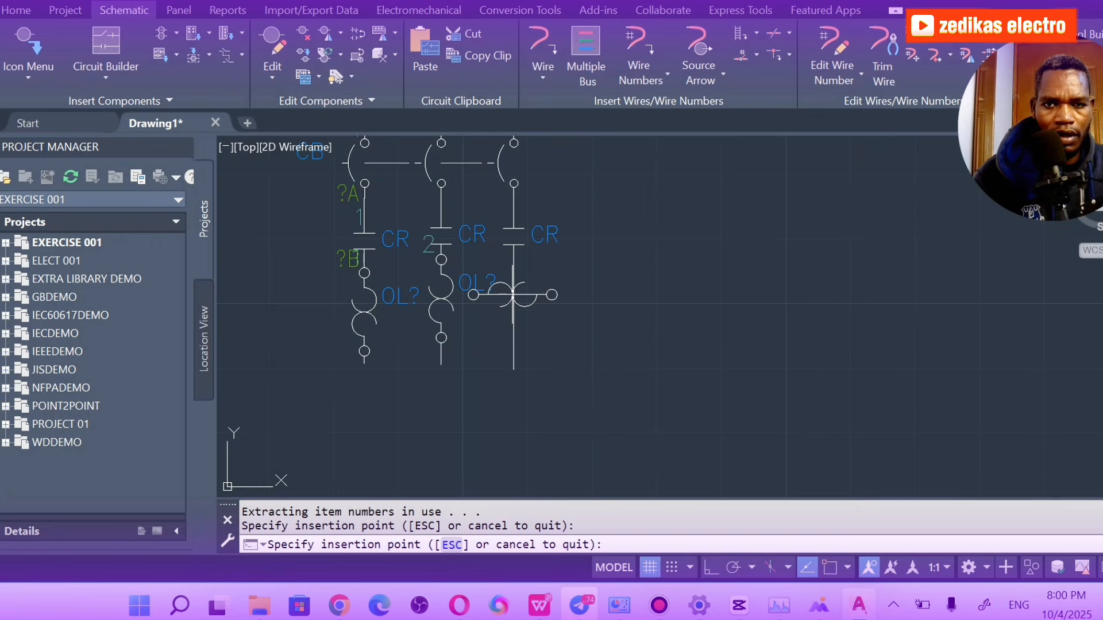
click(513, 295)
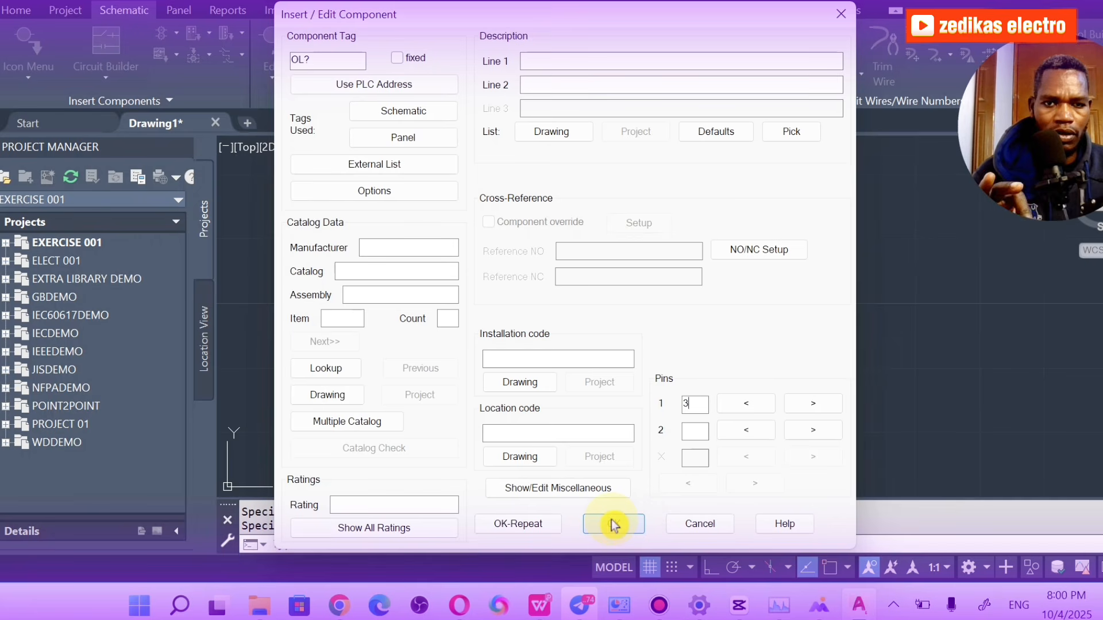
click(517, 524)
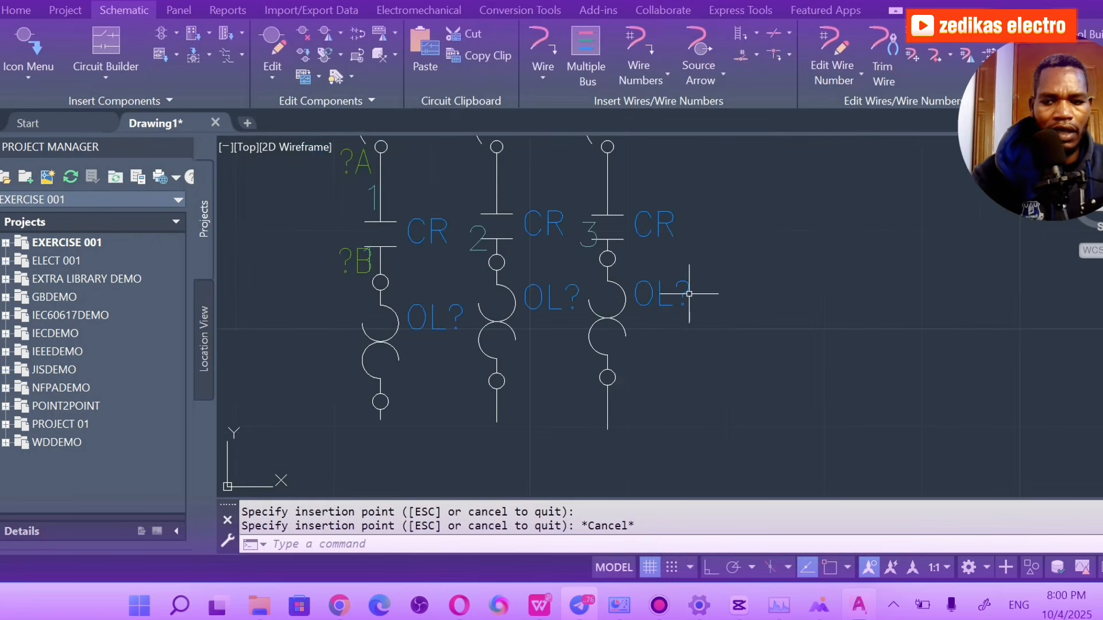
key(Escape)
Change the TAG1 value of all three overloads to OL.
double_click(688, 292)
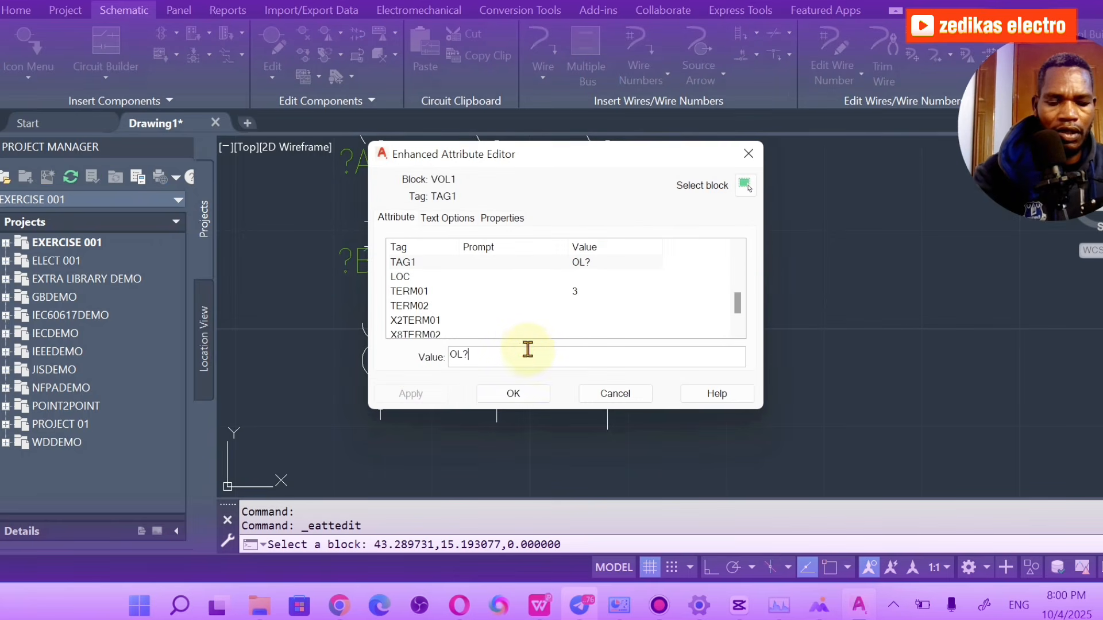
key(BackSpace)
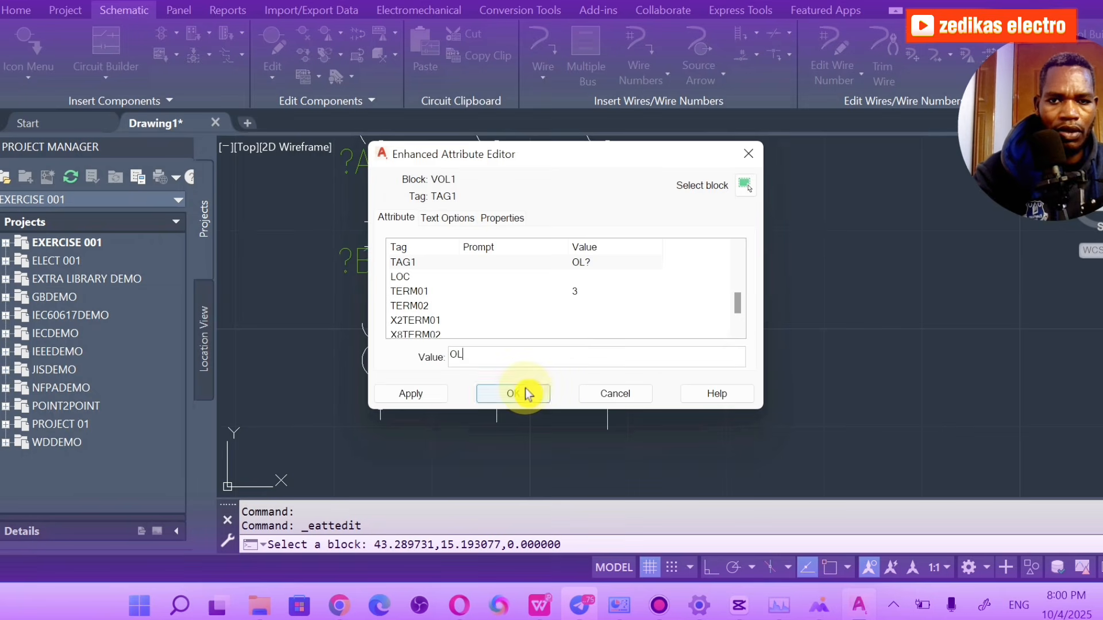
click(523, 392)
double_click(569, 303)
click(513, 388)
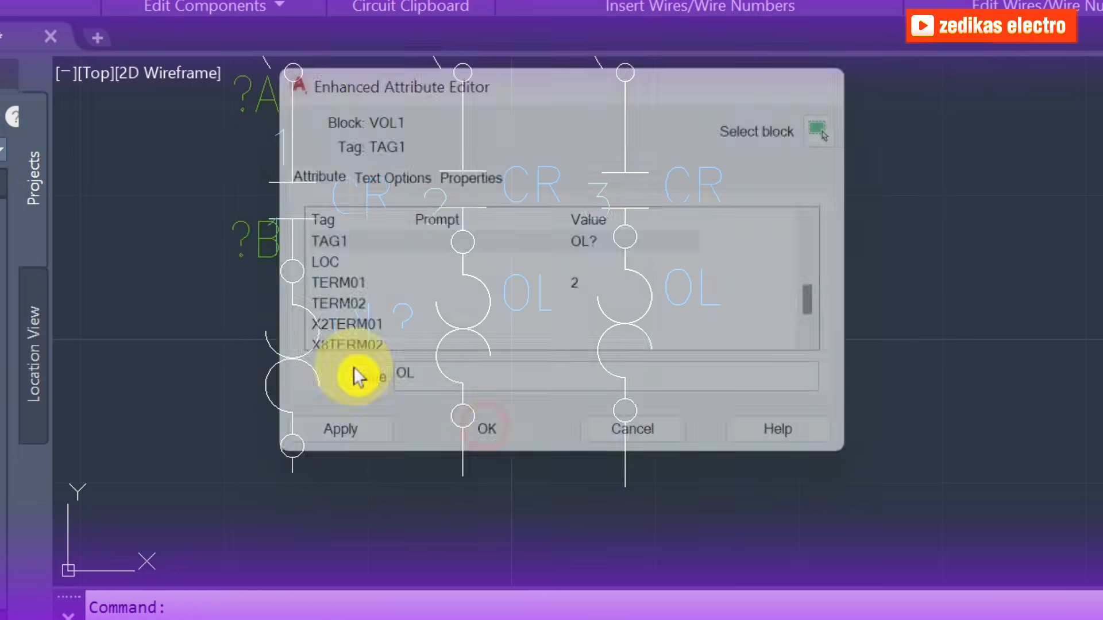
click(446, 325)
double_click(372, 324)
click(458, 374)
key(BackSpace)
click(487, 434)
Move the ?B wire number down off the first overload's pin label and blank its WIRENO value.
click(275, 253)
click(278, 240)
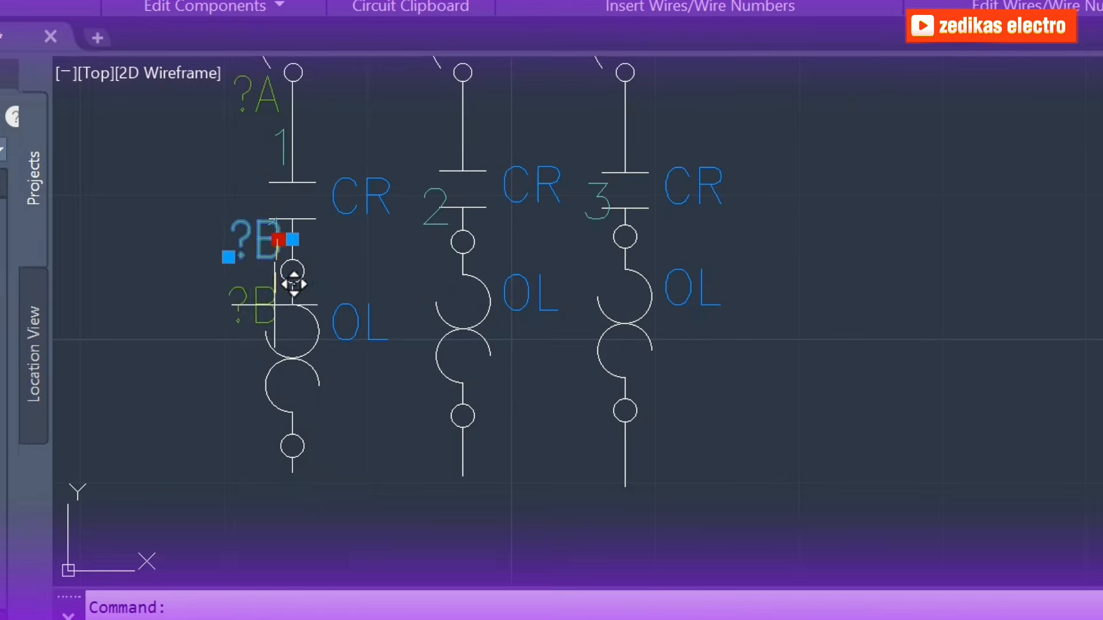
click(278, 298)
double_click(278, 312)
click(832, 82)
double_click(293, 301)
scroll(345, 322, down, 2)
click(339, 326)
key(BackSpace)
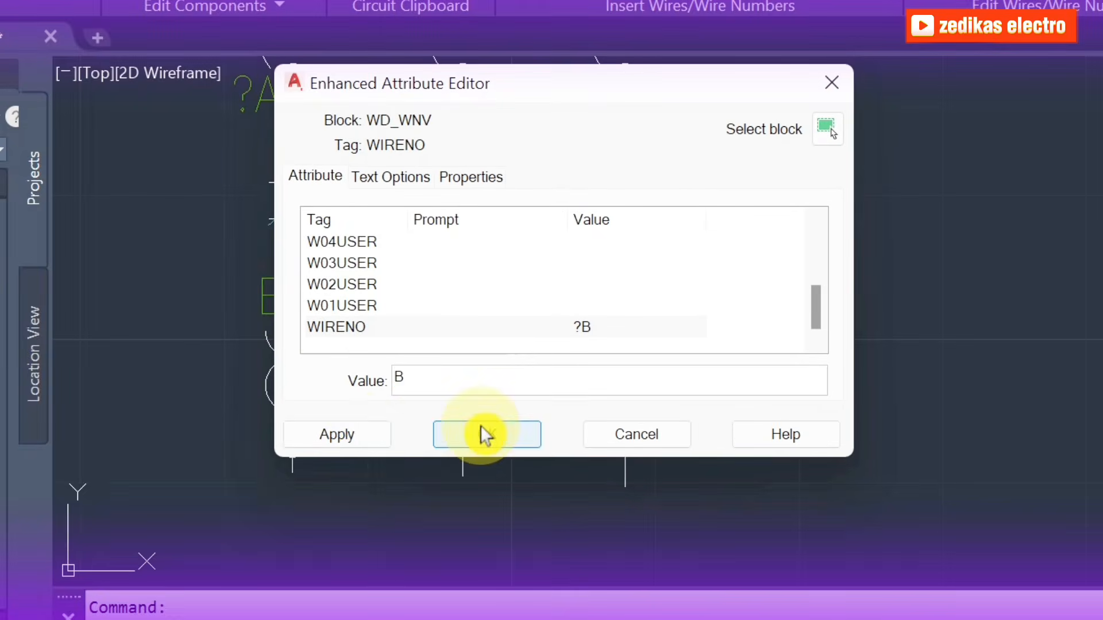
key(BackSpace)
click(360, 432)
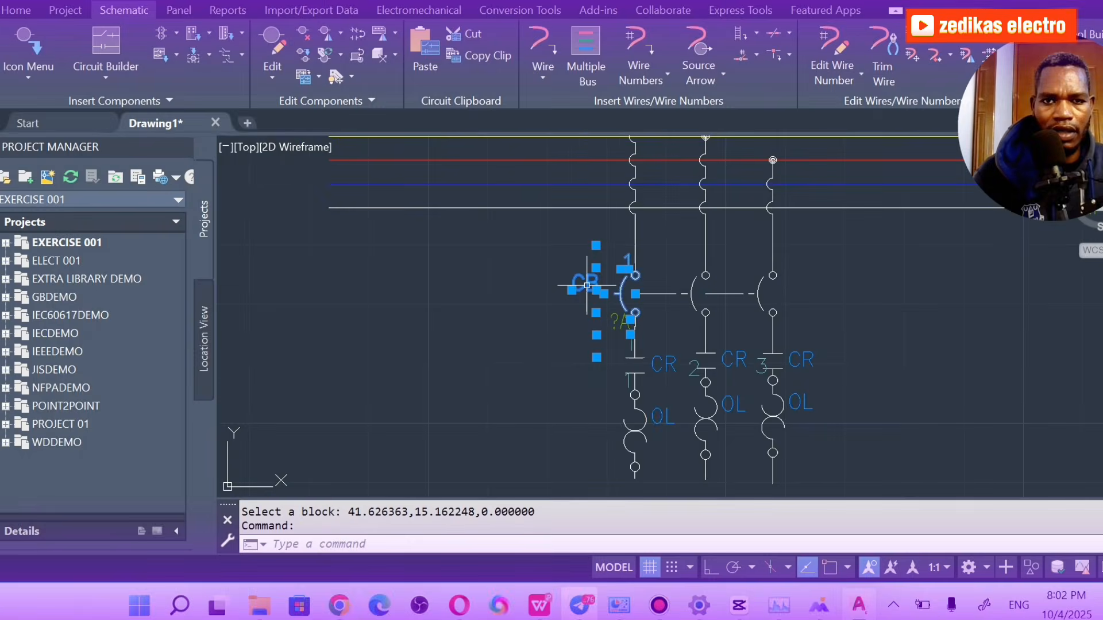
Change the circuit breaker's TAG1 value to MCCB.
key(Escape)
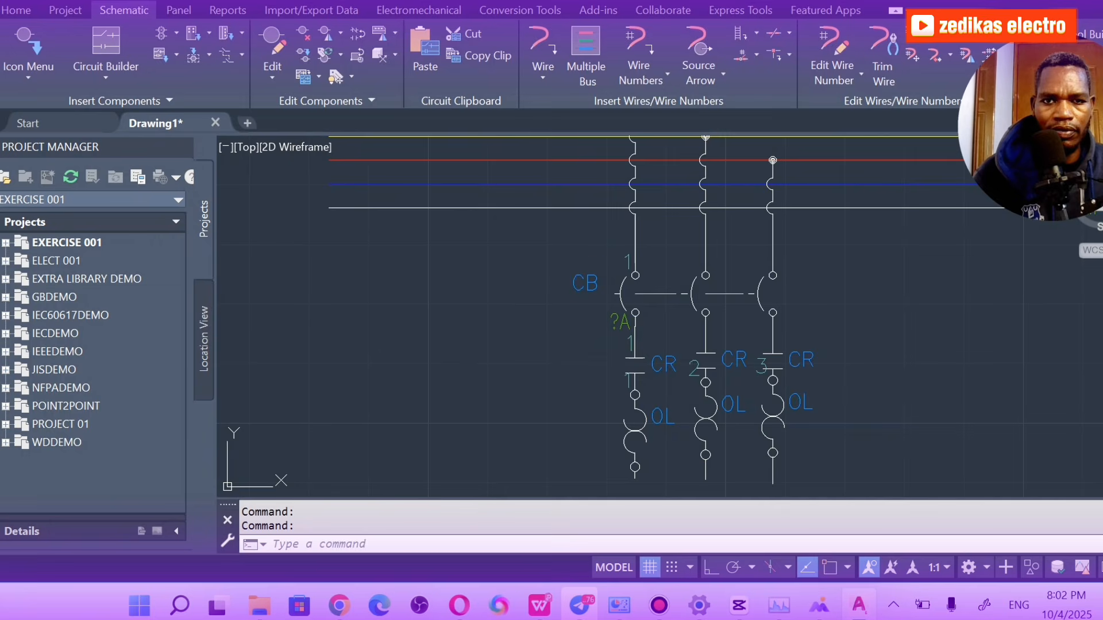
double_click(586, 283)
key(BackSpace)
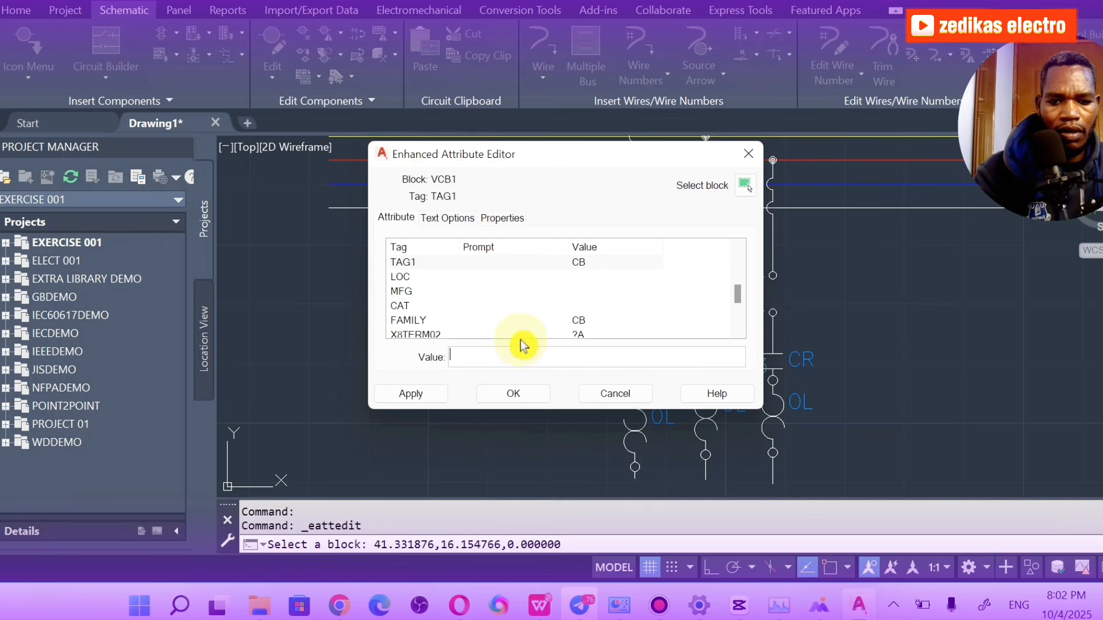
text(MCC)
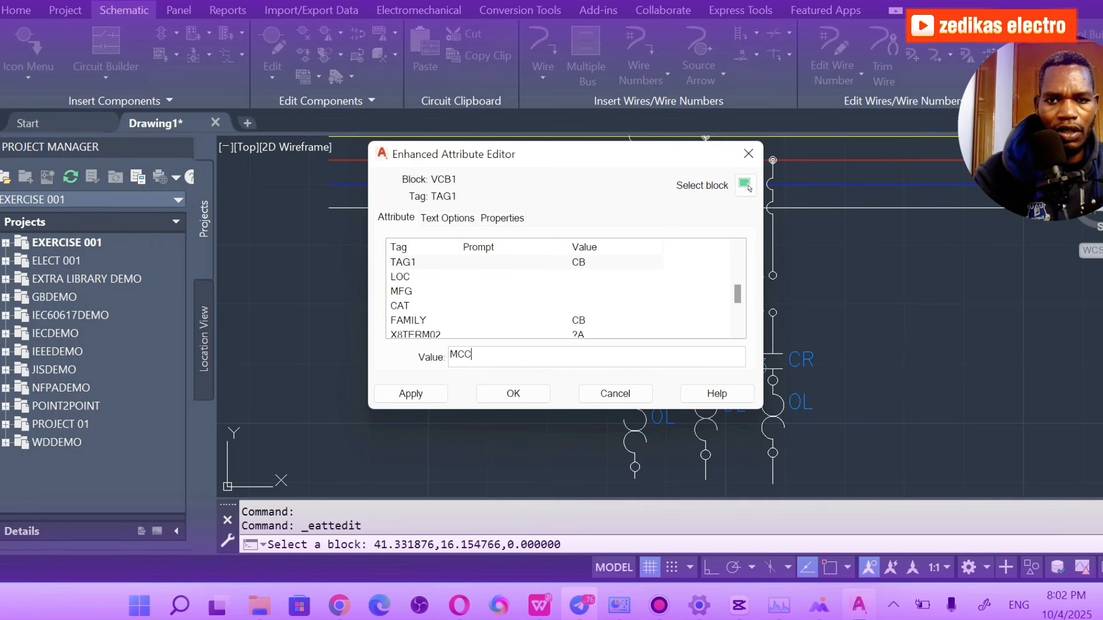
text(B)
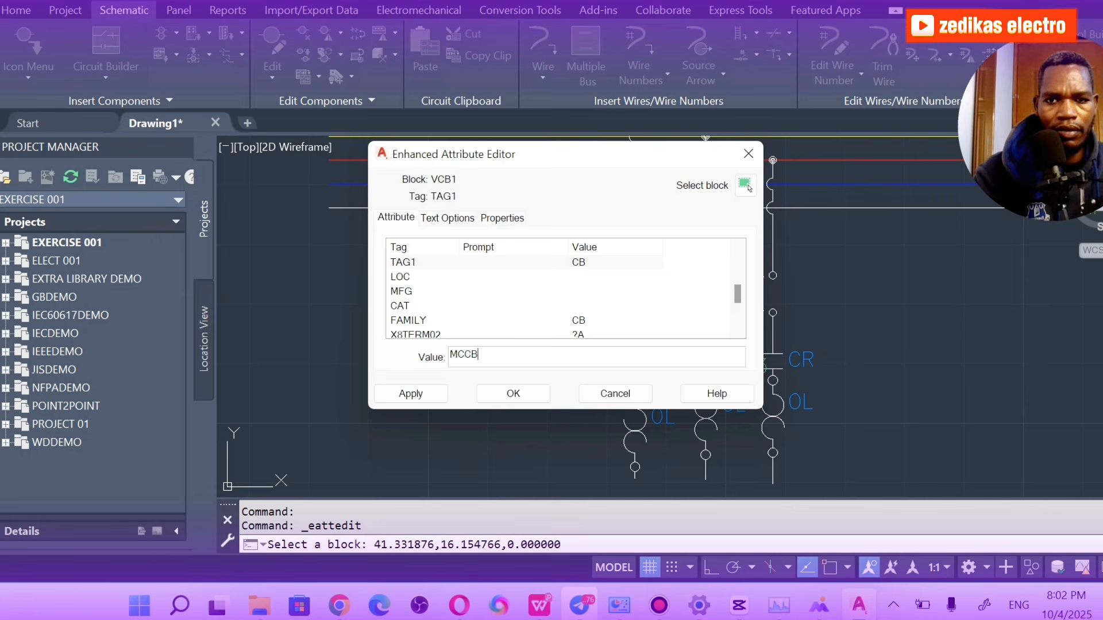
click(505, 394)
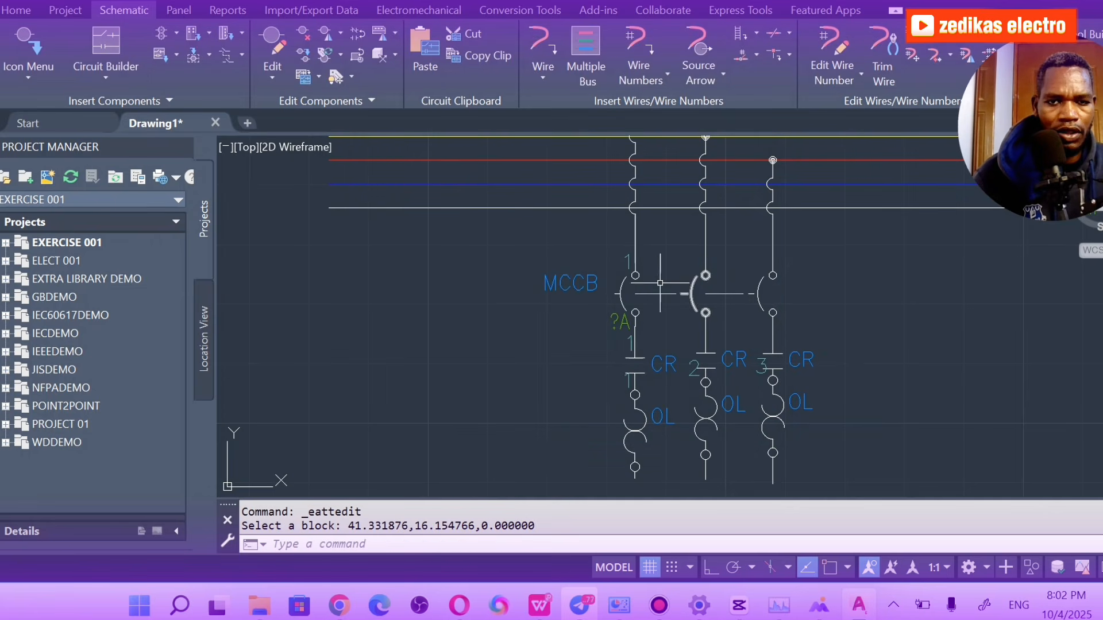
Blank the WIRENO value of the ?A wire number below the circuit breaker.
double_click(619, 326)
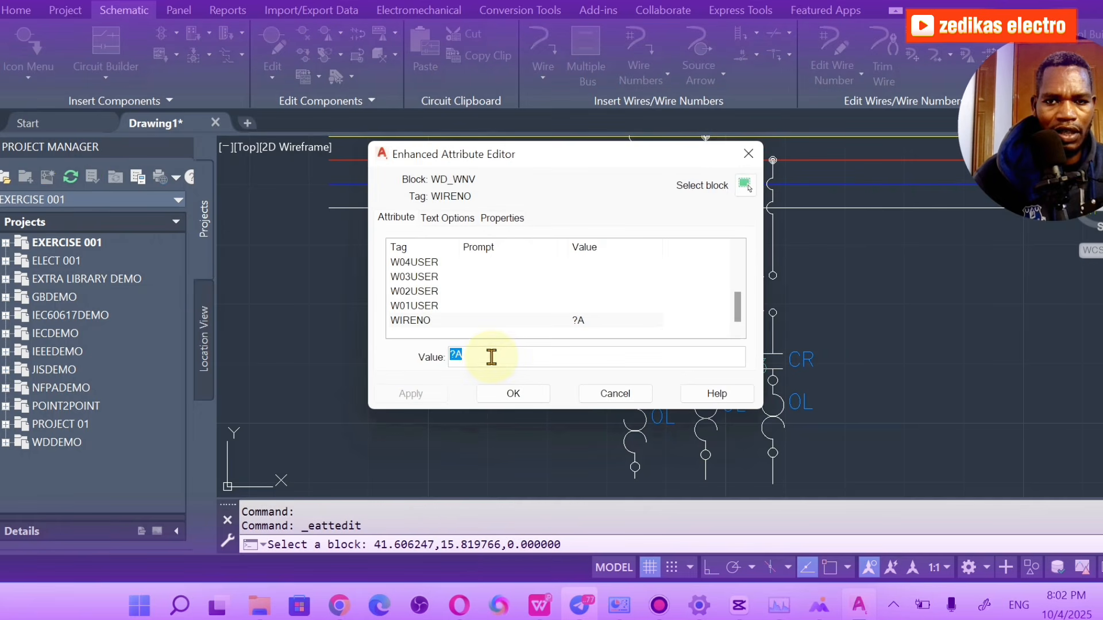
key(BackSpace)
key(BackSpace)
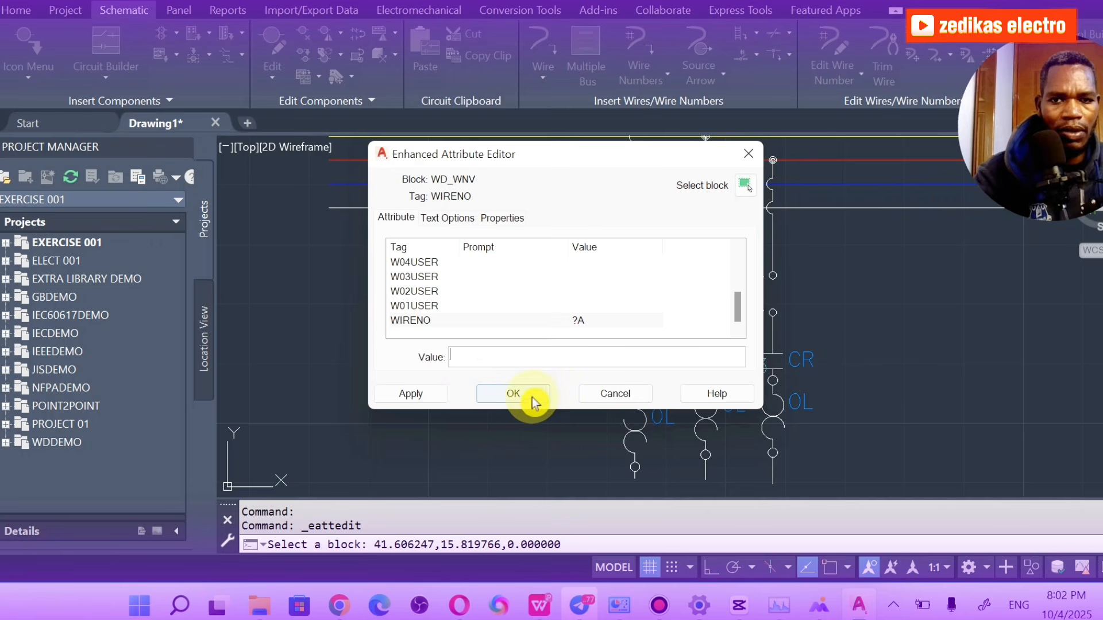
click(521, 397)
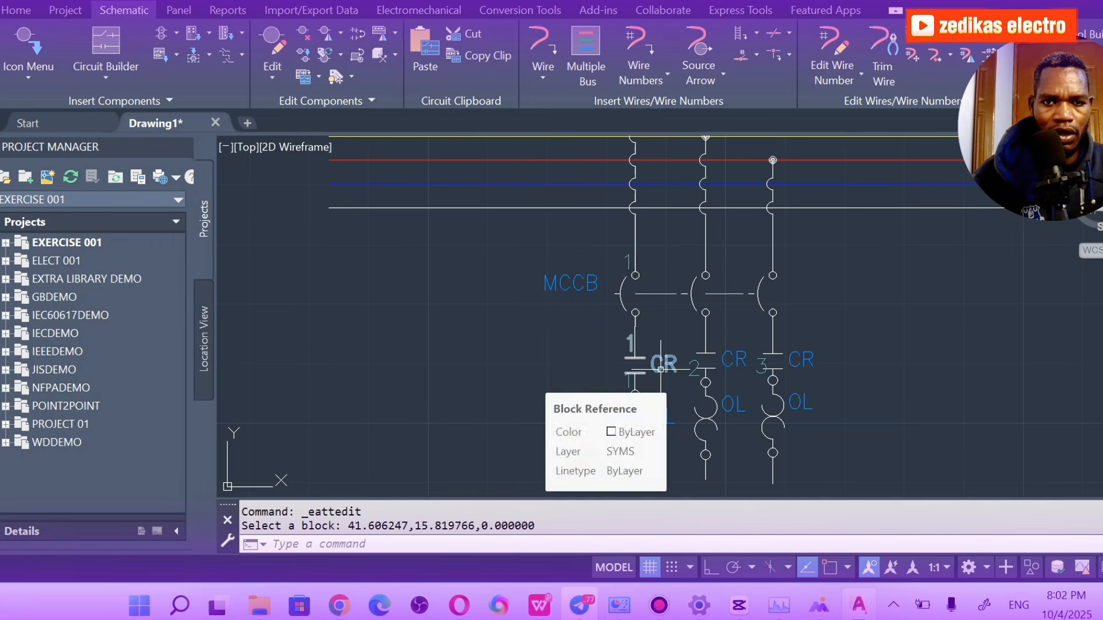
Inspect the breaker, CR contact and overload labels on the three phase wires and the free wire ends beneath them.
scroll(666, 429, up, 3)
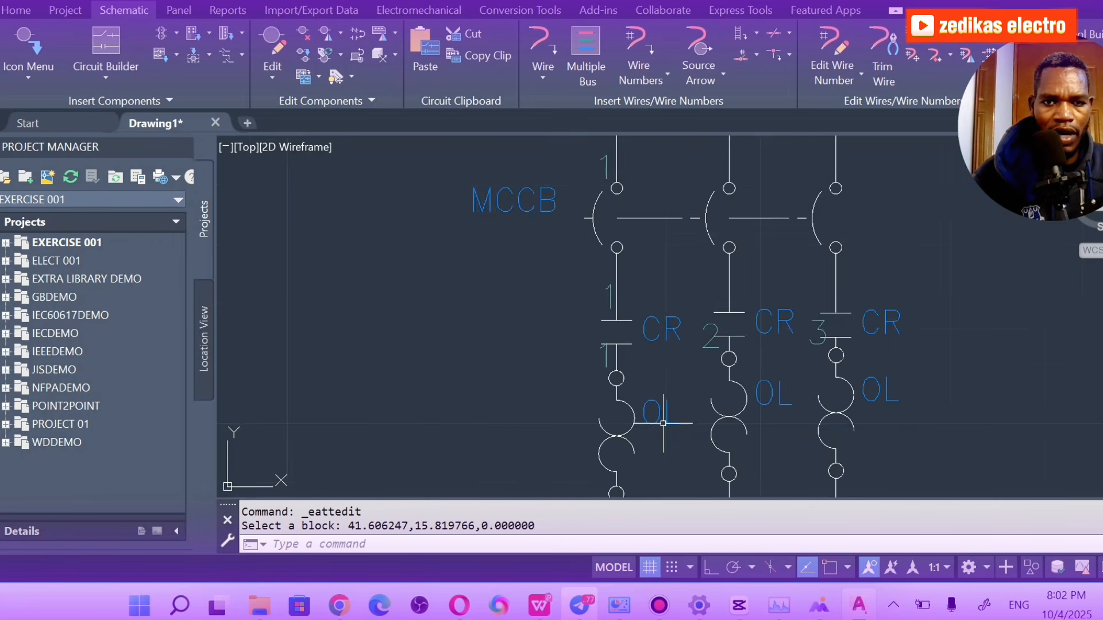
scroll(660, 419, down, 3)
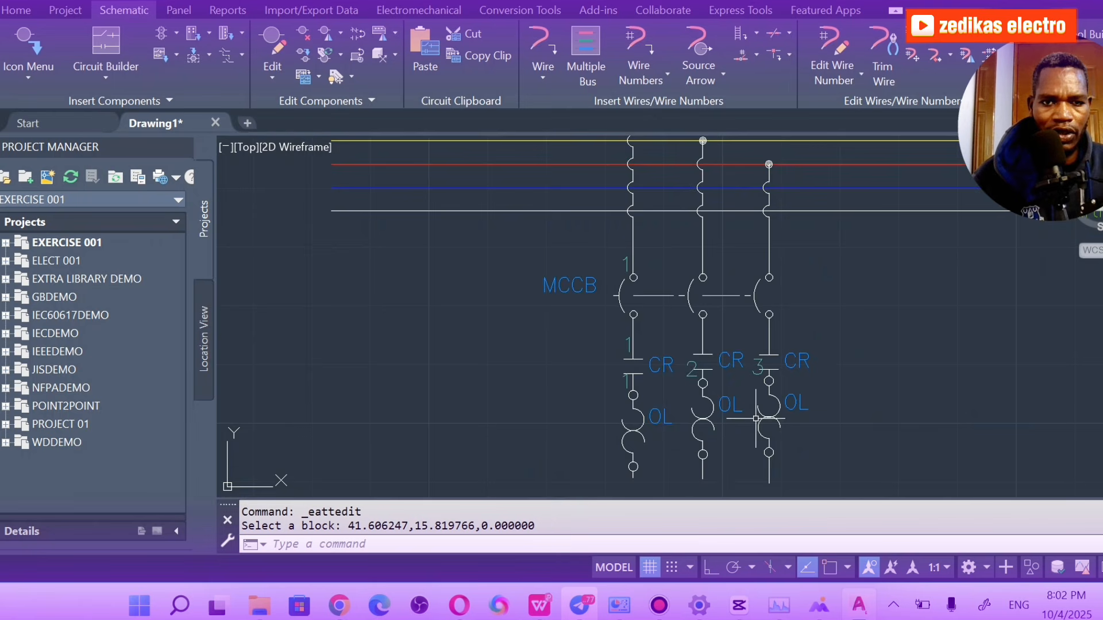
scroll(756, 419, up, 2)
right_click(924, 352)
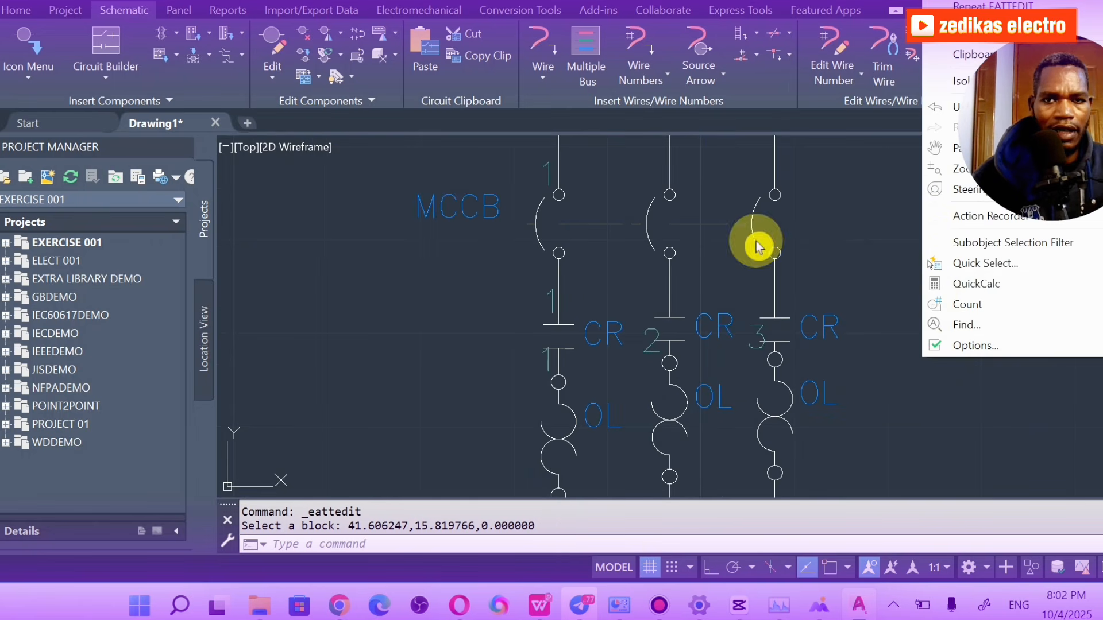
click(519, 269)
scroll(529, 252, down, 4)
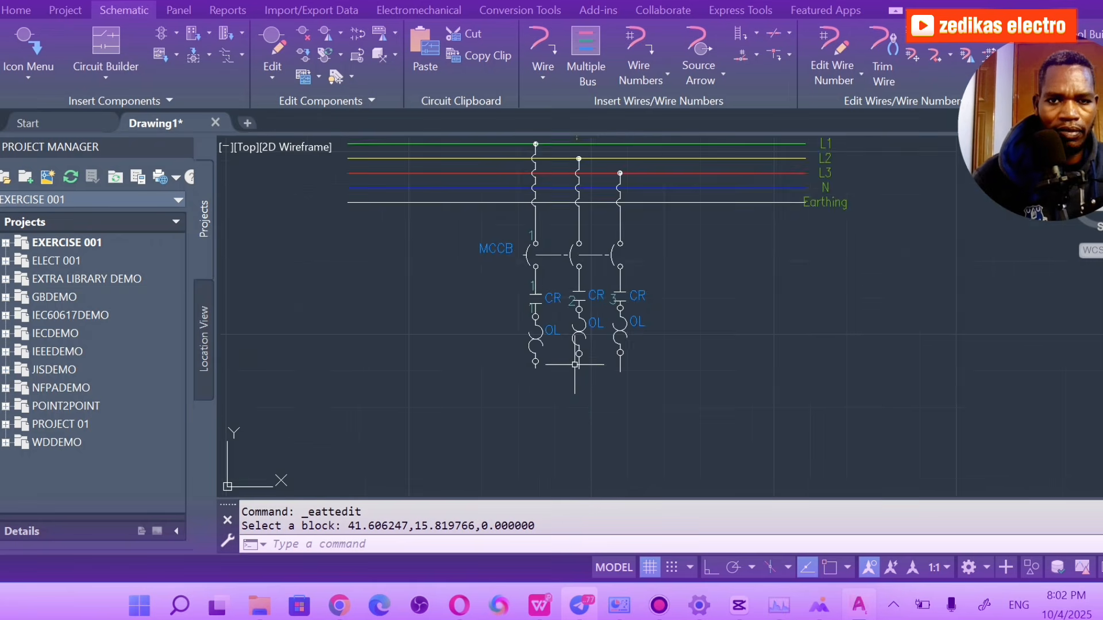
scroll(577, 392, up, 2)
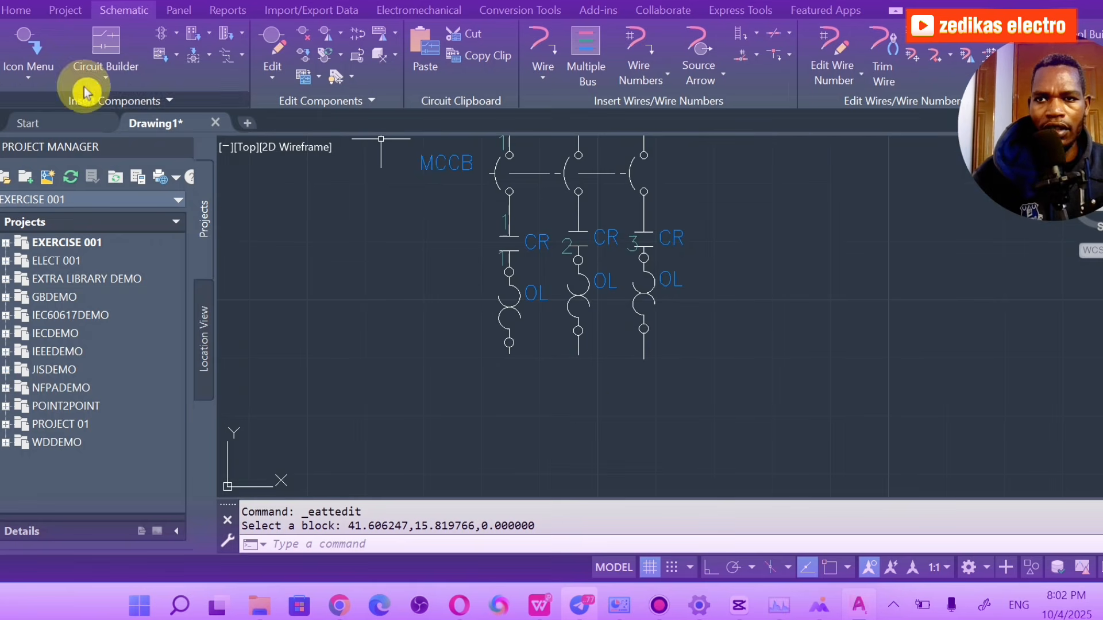
Insert a 3 Phase Motor centred on the middle wire below the overloads, connecting all three phase wires to it.
click(32, 83)
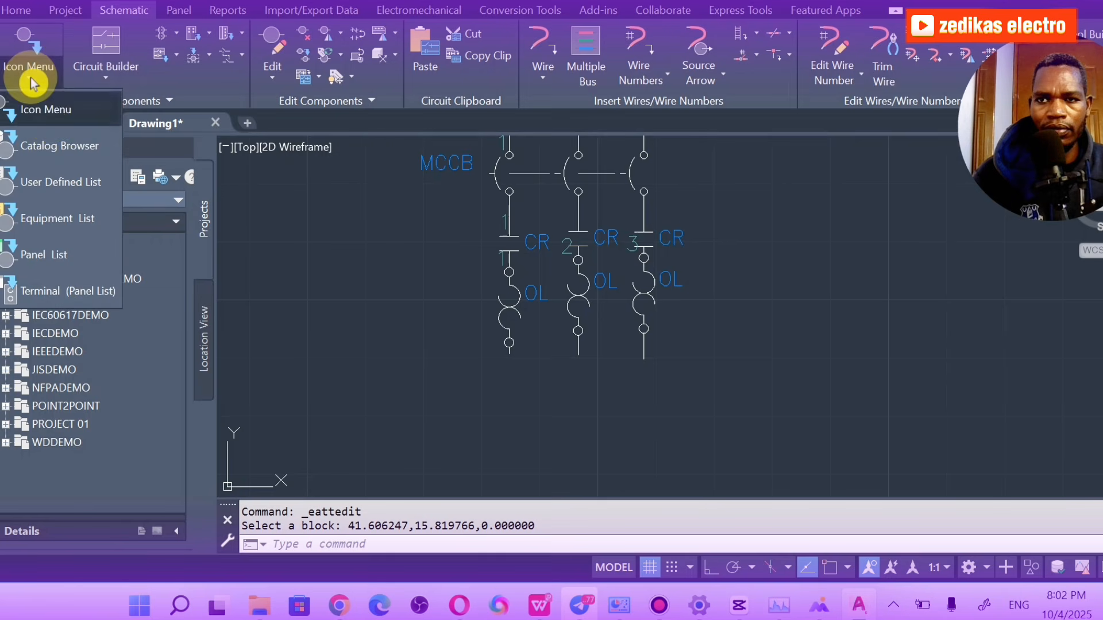
click(54, 115)
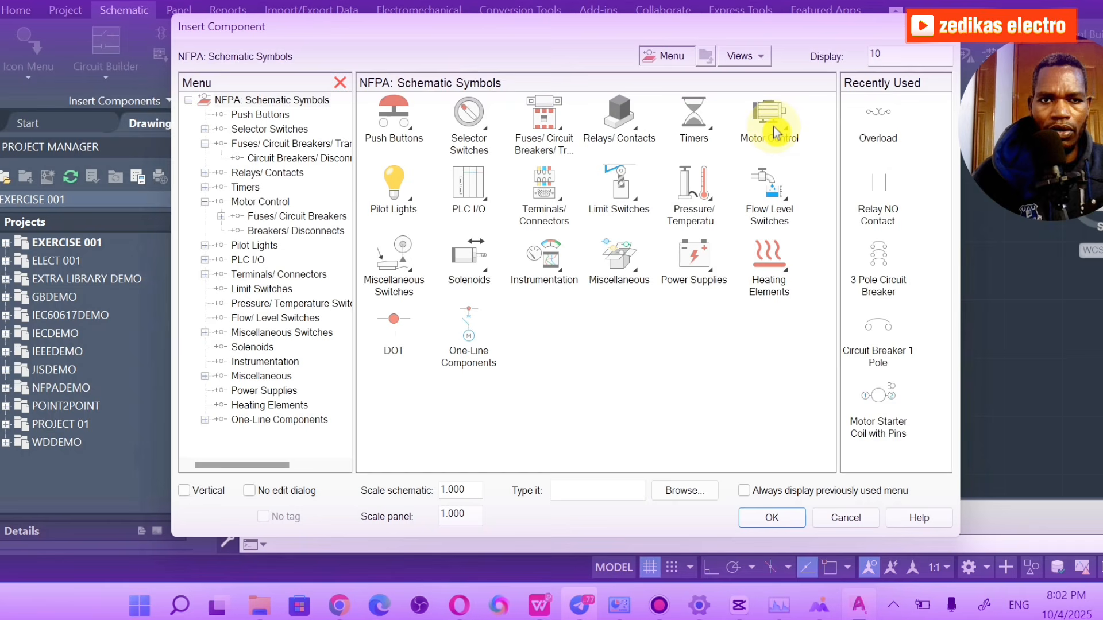
click(774, 131)
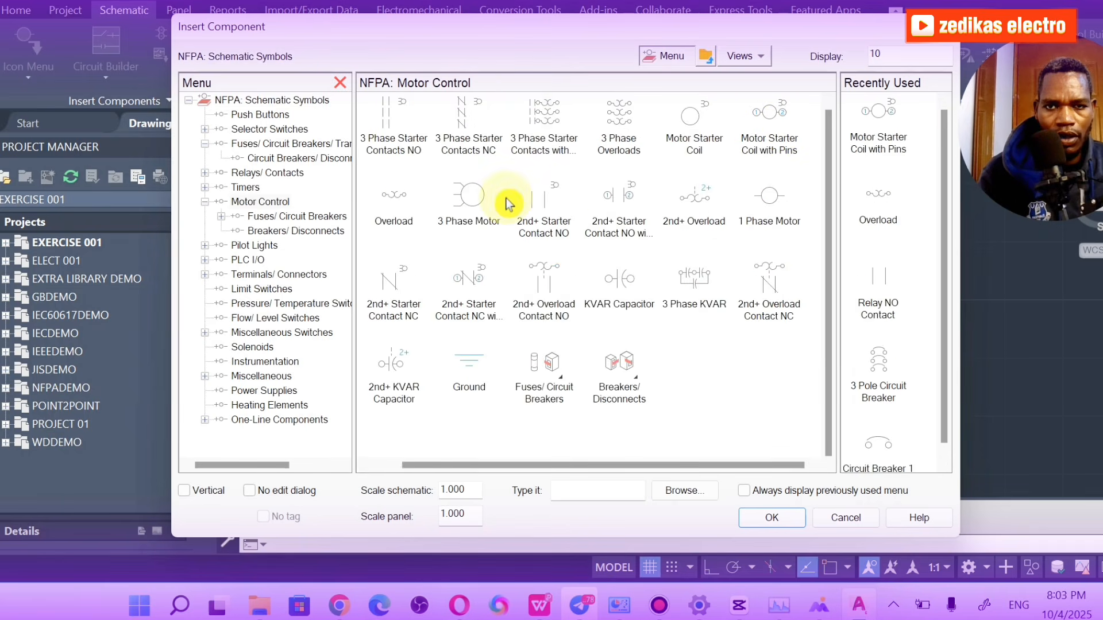
click(471, 208)
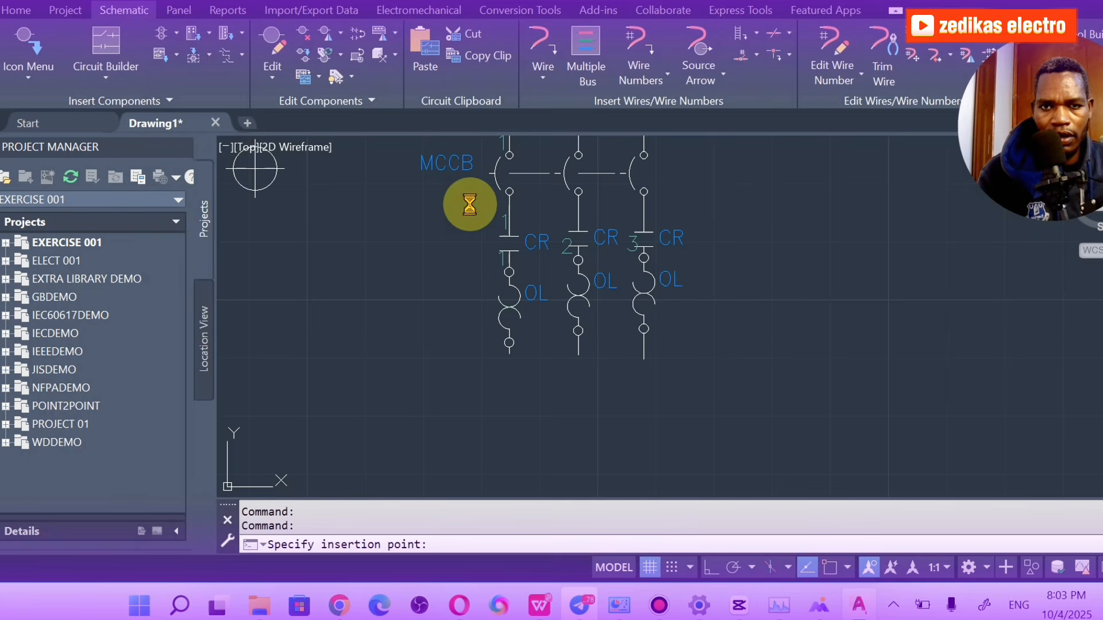
click(579, 379)
key(Return)
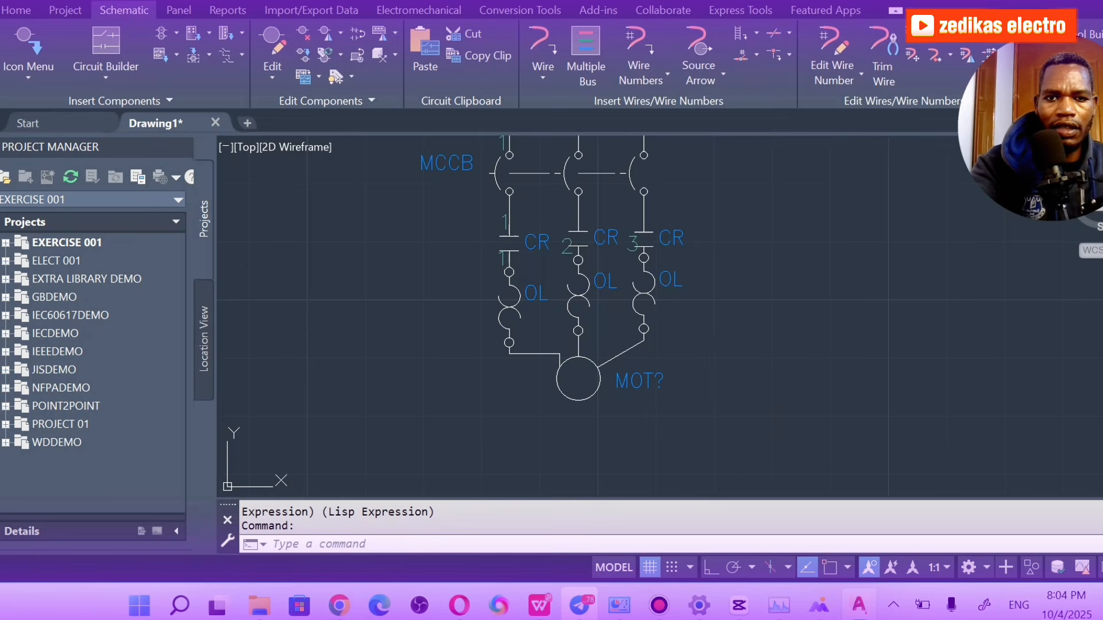
Set the motor's TAG1 value to 3 PHASE MOTOR.
double_click(638, 381)
click(507, 357)
key(BackSpace)
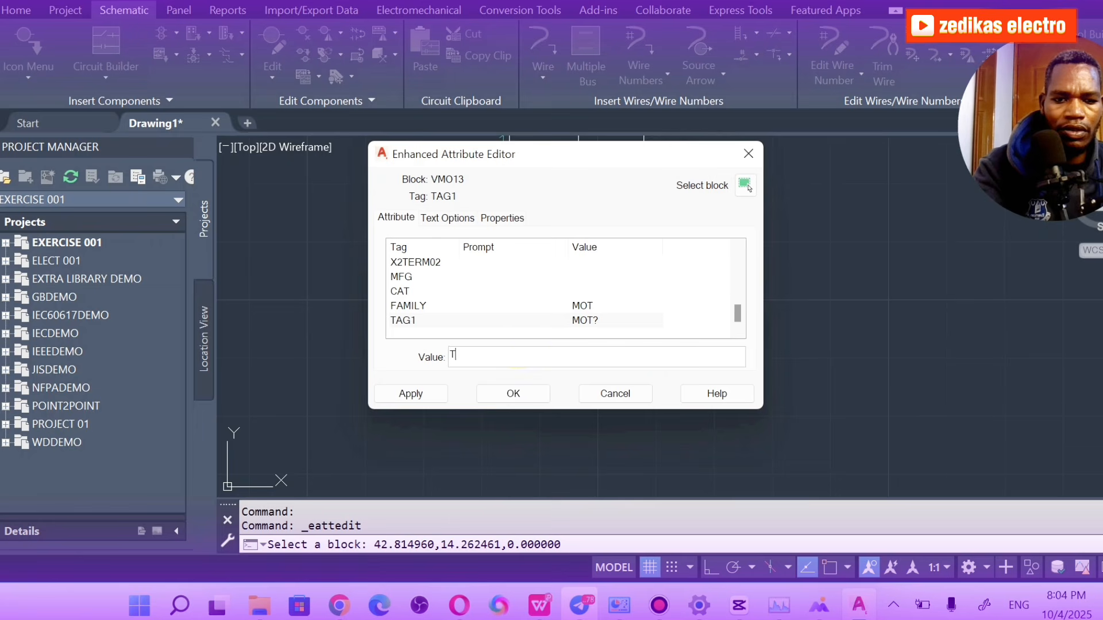
text(3)
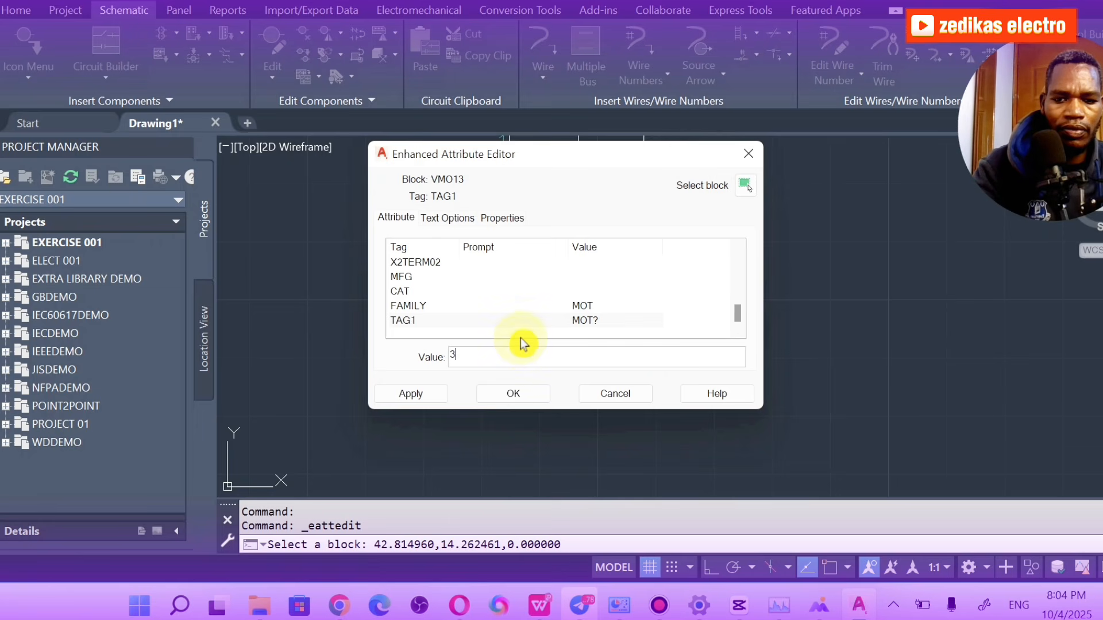
text( PHASE MOTOR)
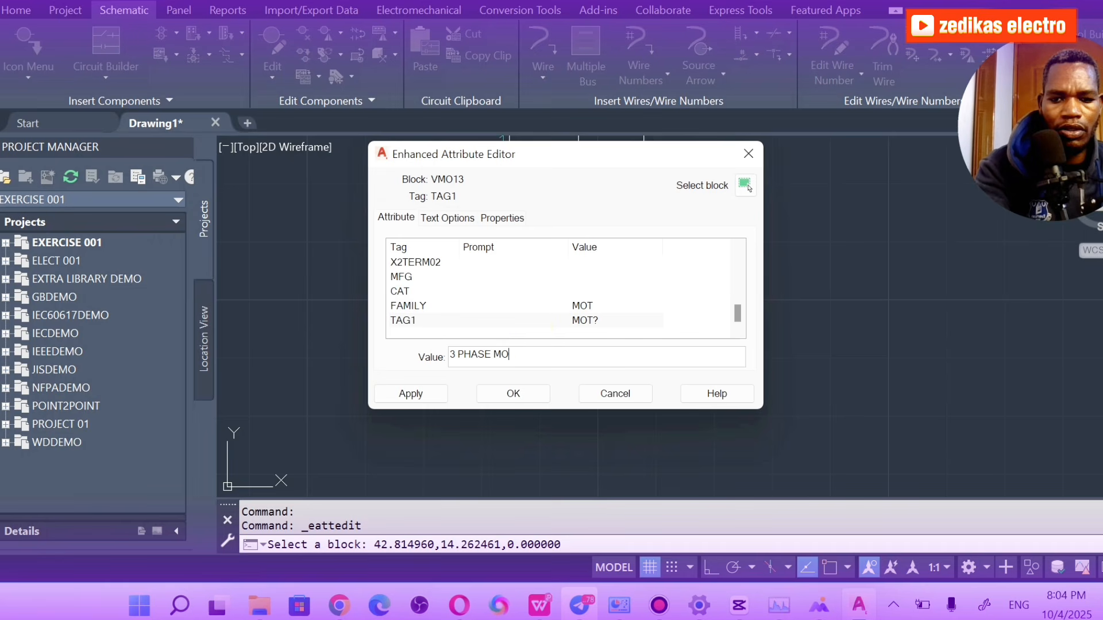
click(540, 394)
Inspect the motor label, its three phase connections and the CR contact and overload labels above it.
scroll(644, 377, up, 5)
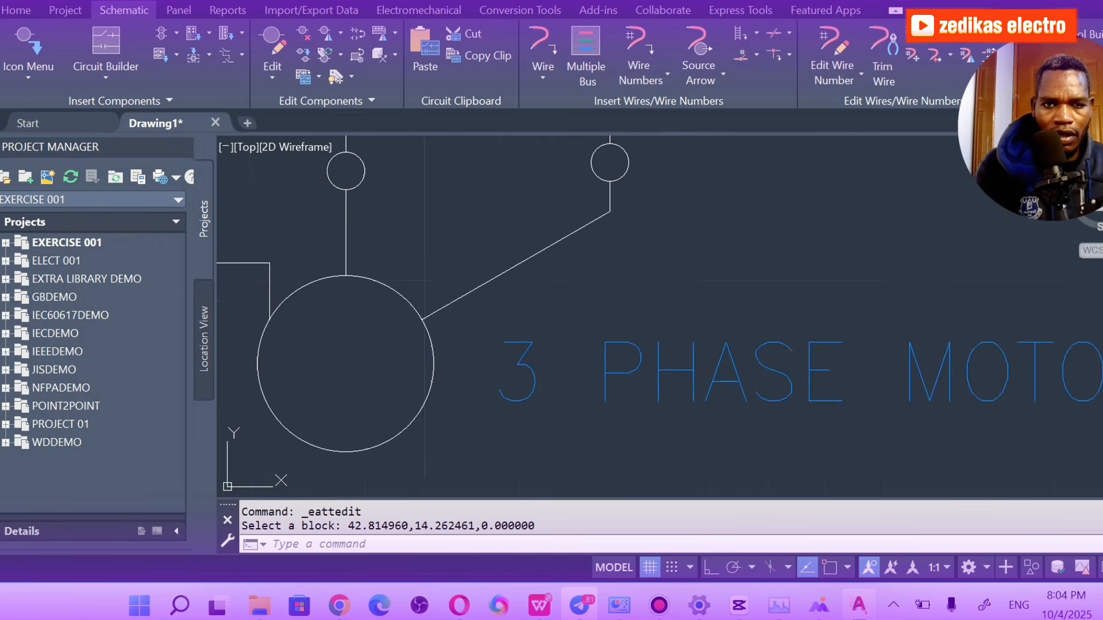
scroll(644, 378, down, 5)
scroll(632, 381, up, 5)
scroll(650, 378, down, 5)
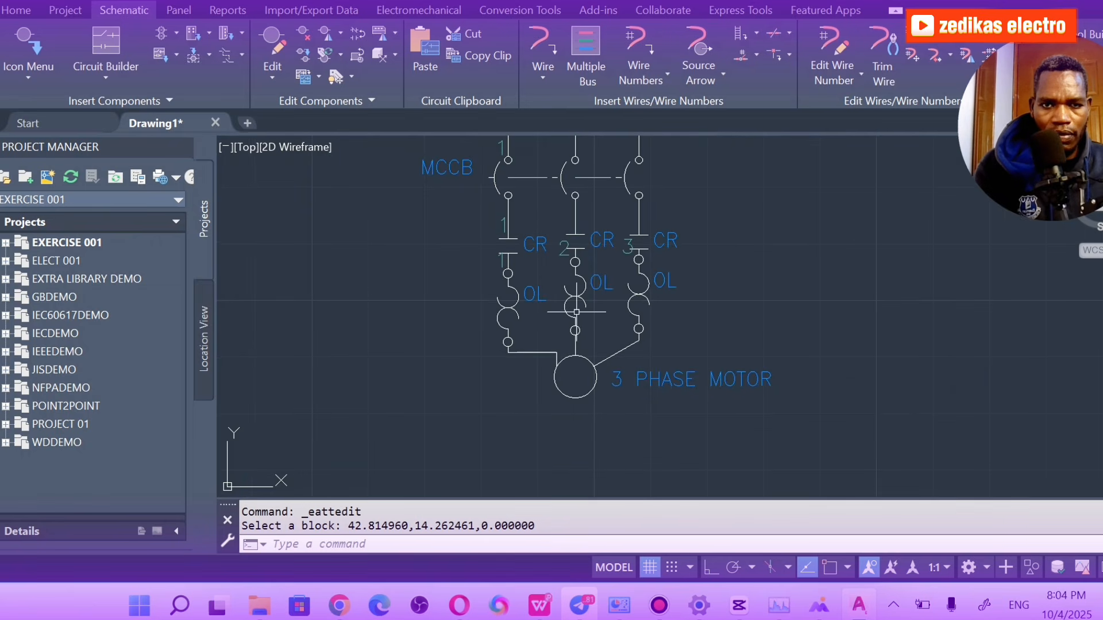
scroll(558, 282, up, 4)
scroll(510, 314, down, 3)
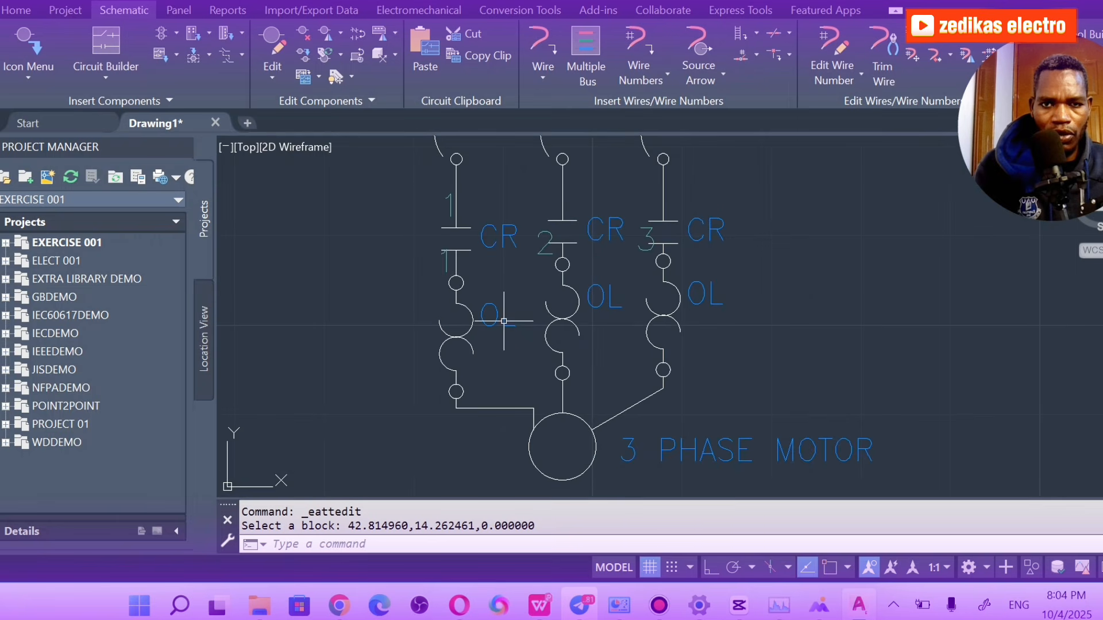
scroll(486, 222, down, 2)
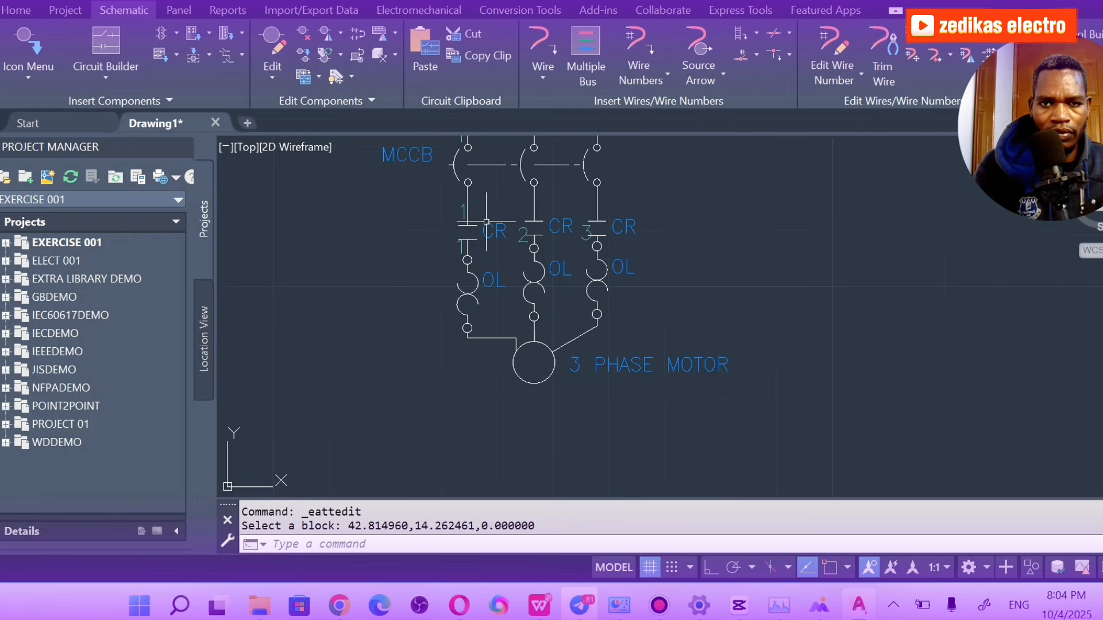
scroll(486, 221, up, 3)
scroll(486, 222, down, 2)
scroll(486, 221, up, 2)
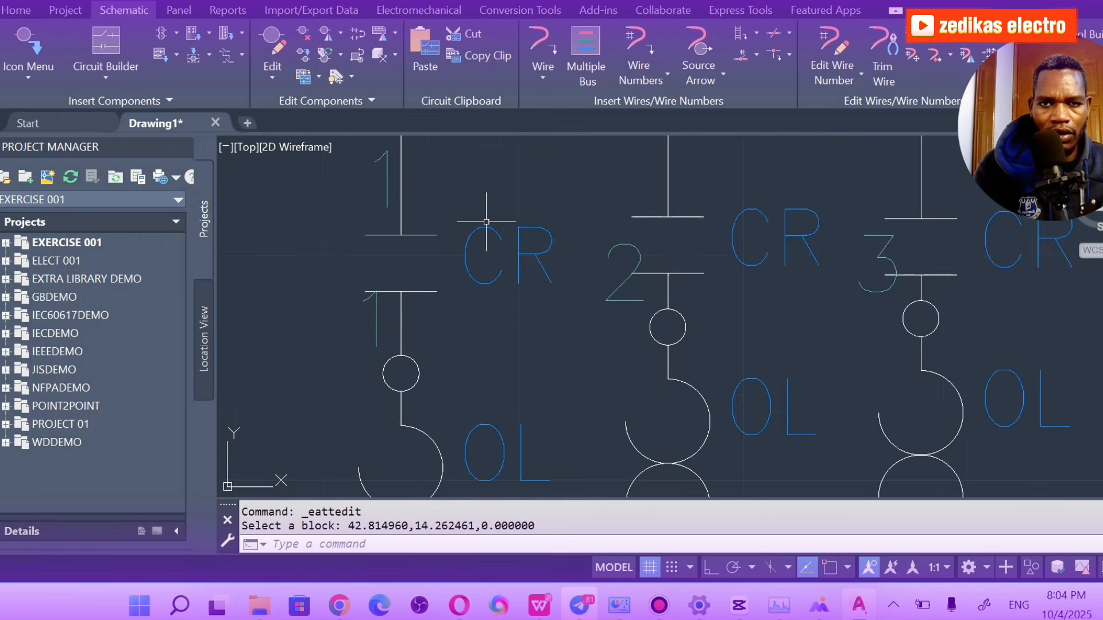
scroll(486, 222, down, 2)
scroll(486, 222, up, 2)
scroll(488, 171, down, 2)
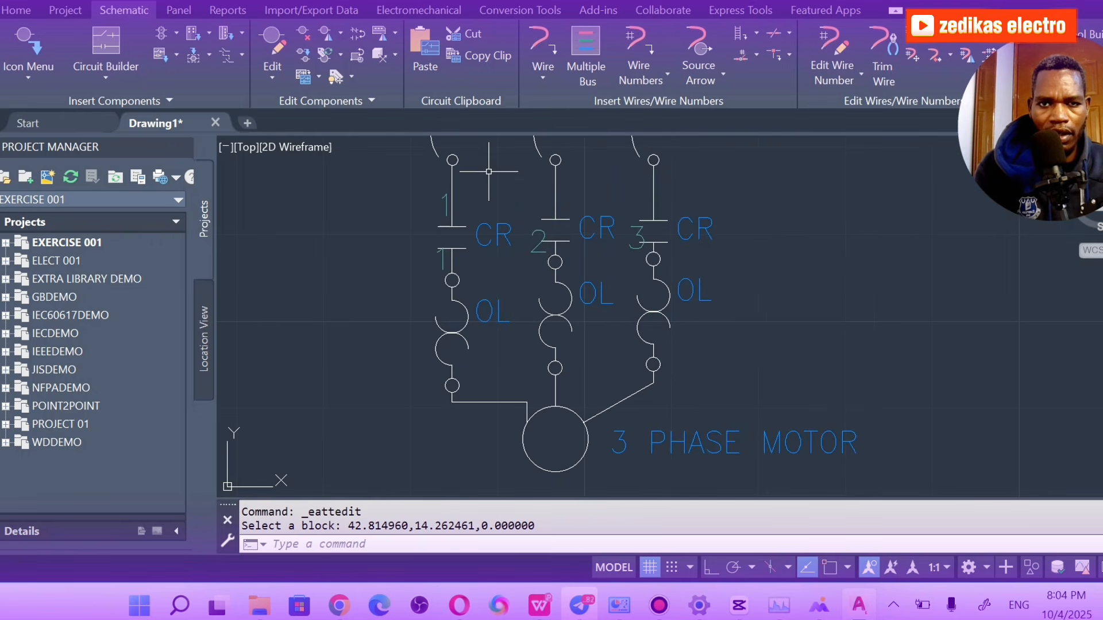
Delete the stray ? wire number above the green L1 bus wire.
right_click(781, 178)
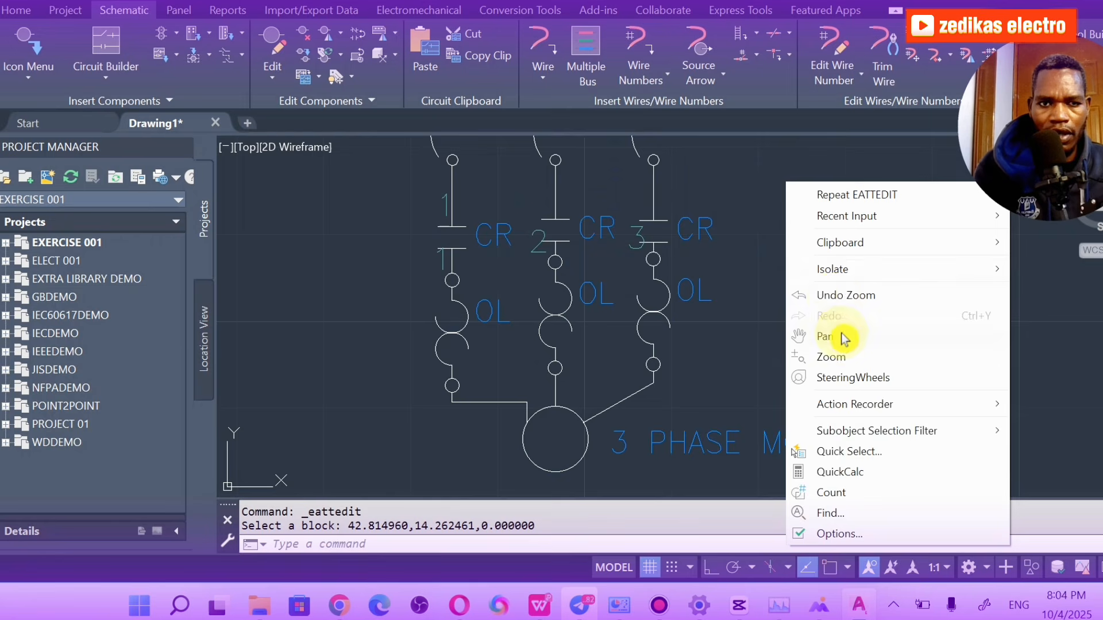
click(840, 337)
drag(751, 244, 782, 396)
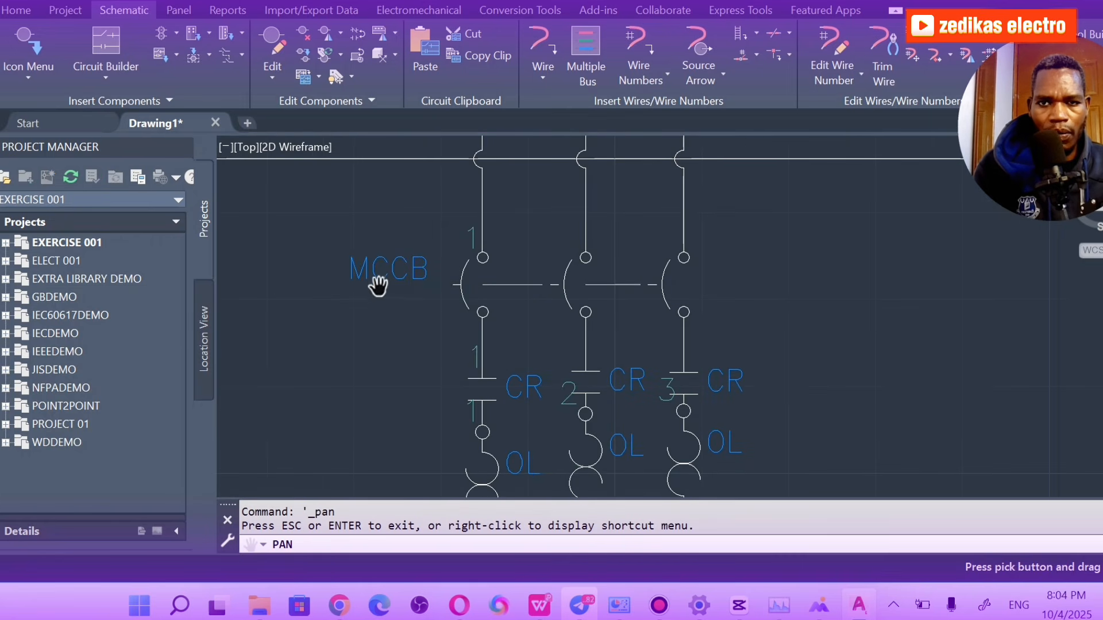
mouse_move(442, 204)
mouse_down()
mouse_move(471, 247)
mouse_move(729, 293)
mouse_up()
mouse_move(494, 228)
mouse_down()
mouse_move(406, 286)
mouse_move(321, 303)
mouse_up()
drag(554, 282, 357, 278)
drag(574, 241, 464, 265)
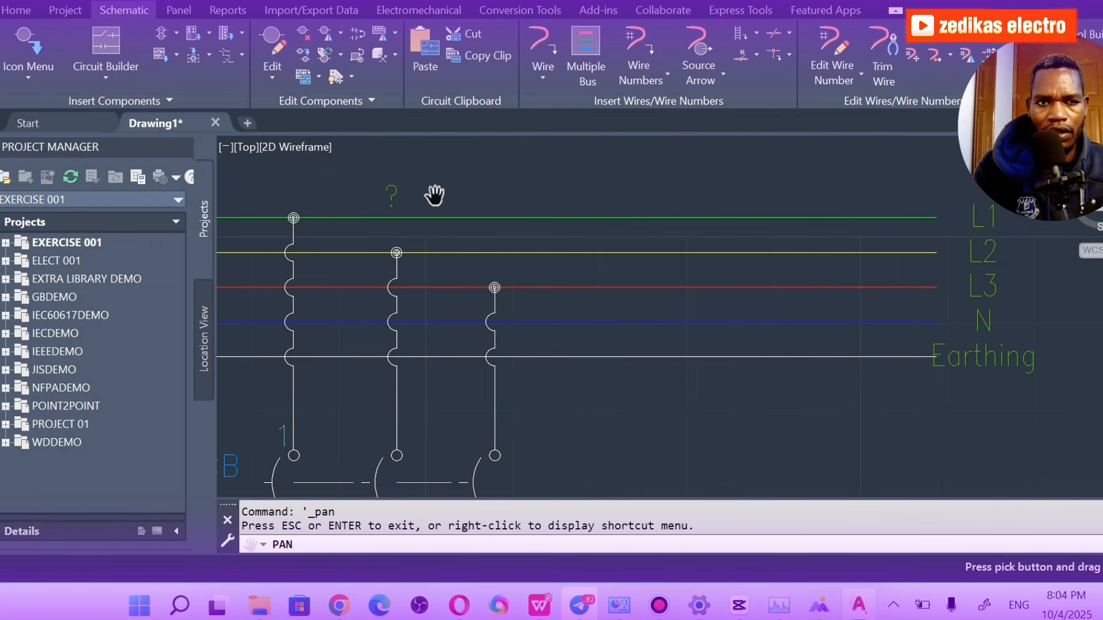
key(Escape)
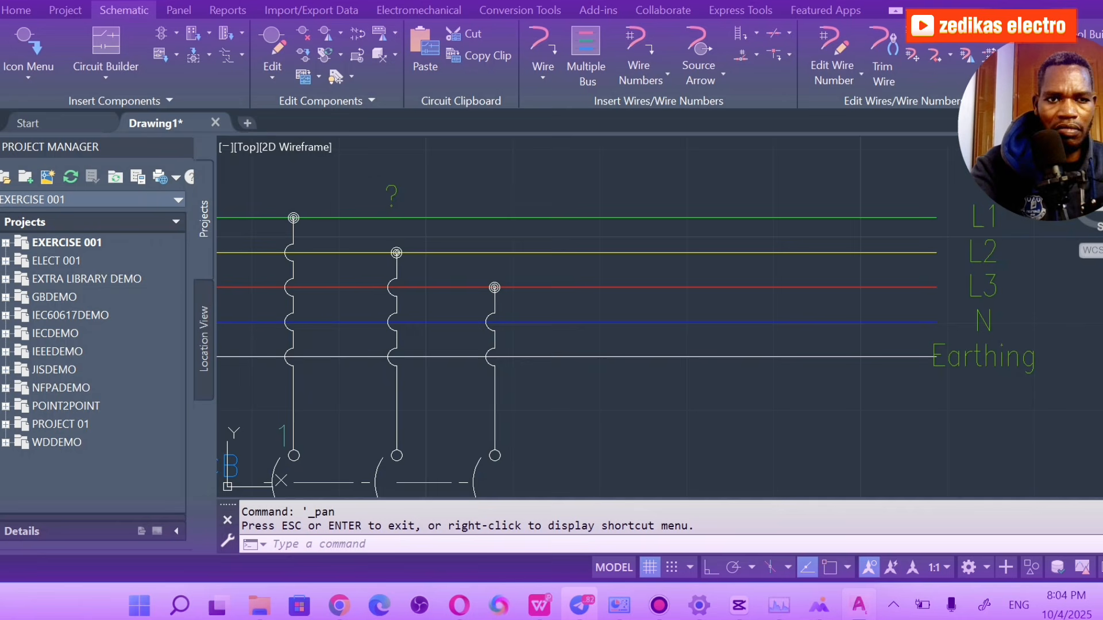
double_click(392, 192)
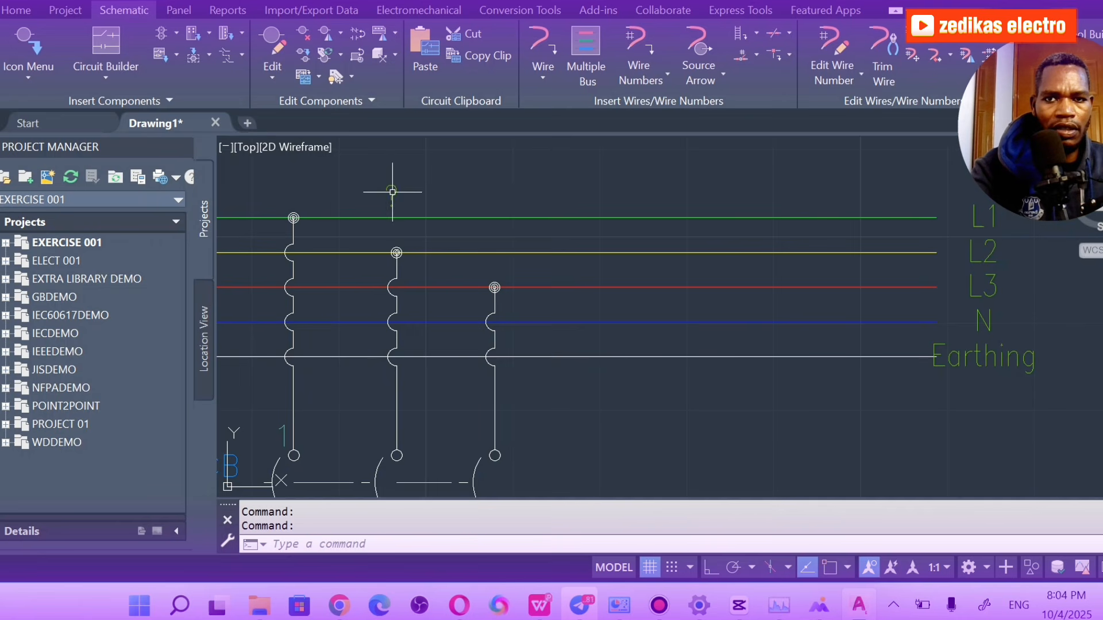
click(393, 192)
key(Delete)
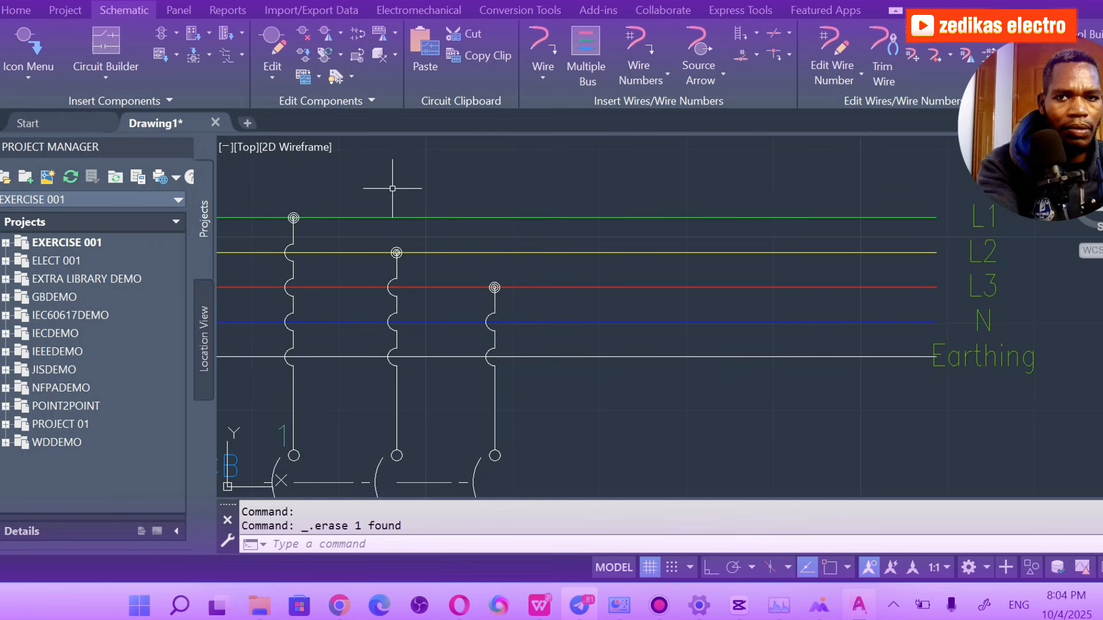
Review the complete power diagram from the five bus wires through the MCCB, CR contacts and overloads to the motor.
scroll(430, 235, down, 4)
scroll(414, 287, up, 2)
scroll(414, 287, down, 2)
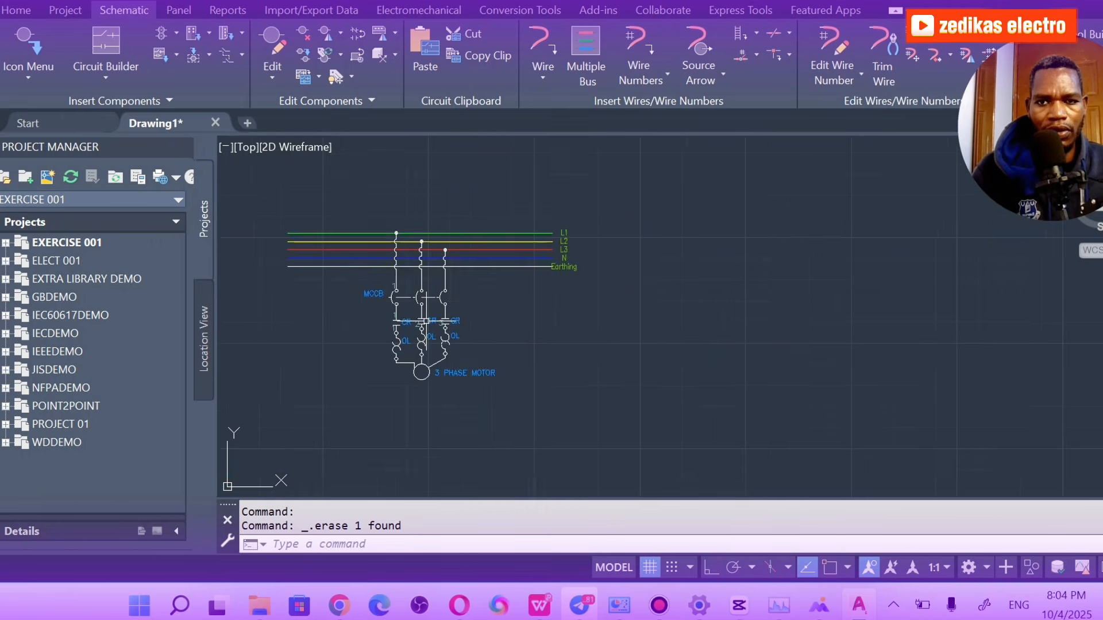
scroll(426, 321, up, 4)
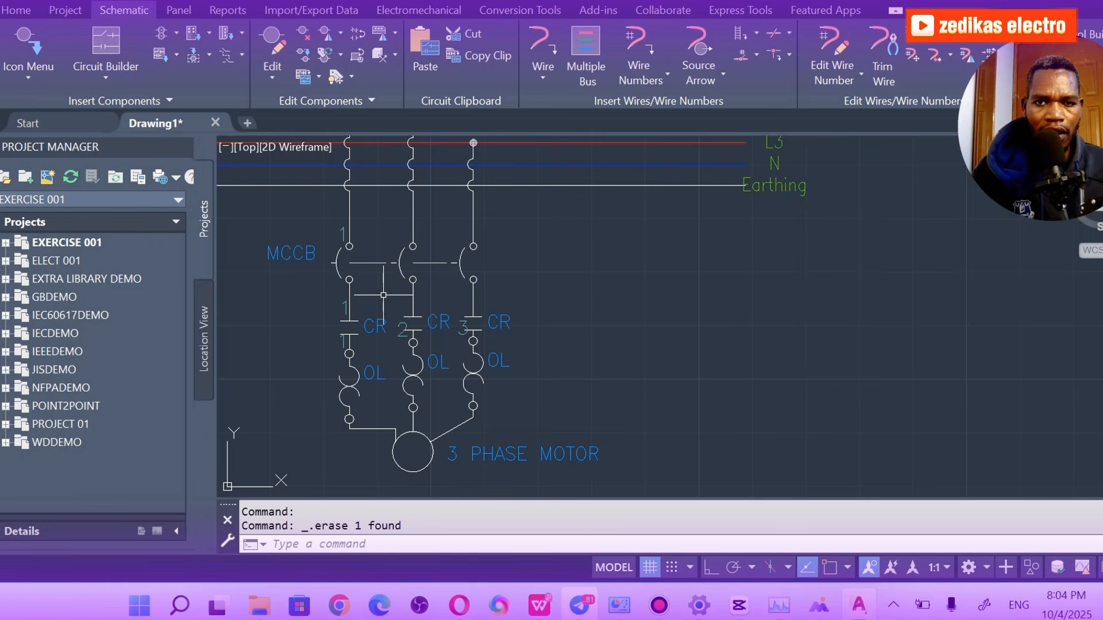
scroll(401, 294, down, 4)
scroll(372, 284, up, 4)
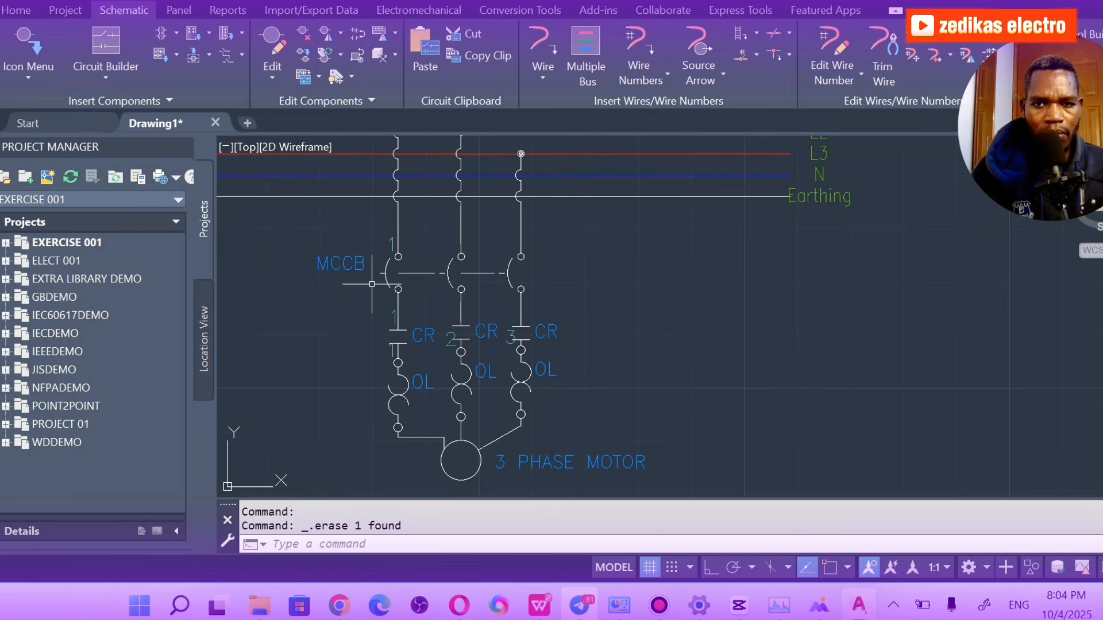
scroll(373, 283, down, 3)
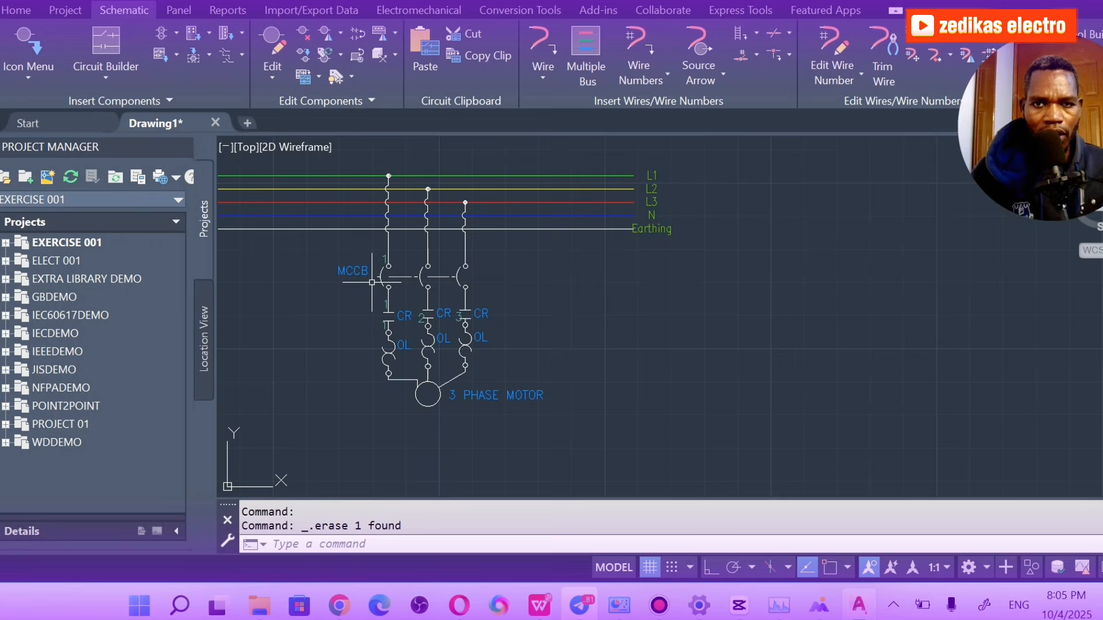